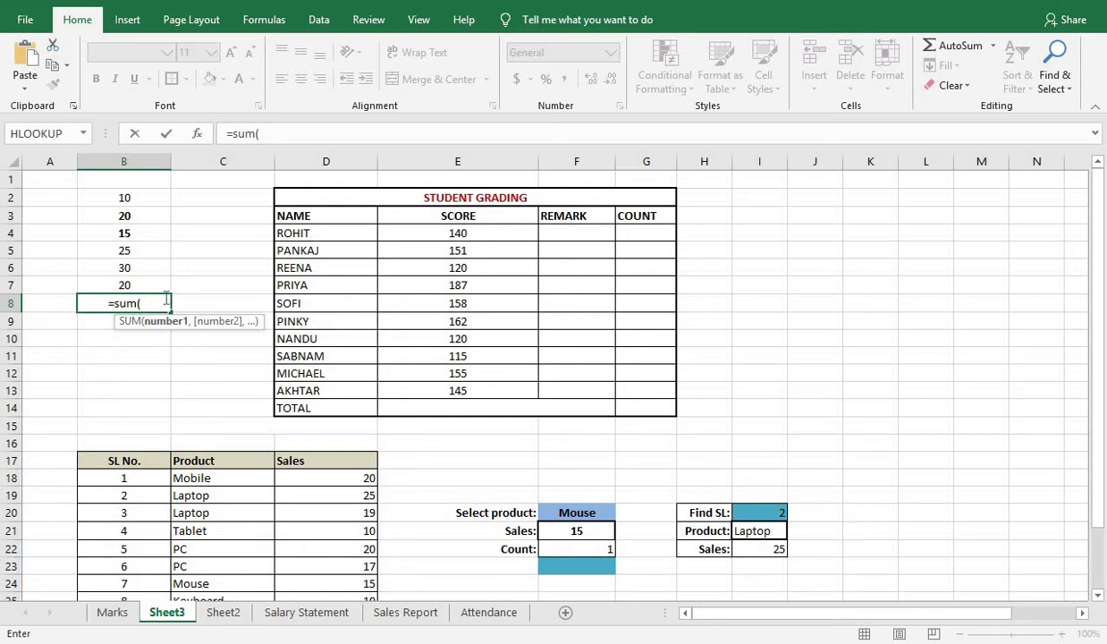
Step: Complete the SUM formula in cell B8 with the range B2:B7 and enter it
{"action": "left_click_drag", "start_coordinate": [137, 198], "coordinate": [142, 284]}
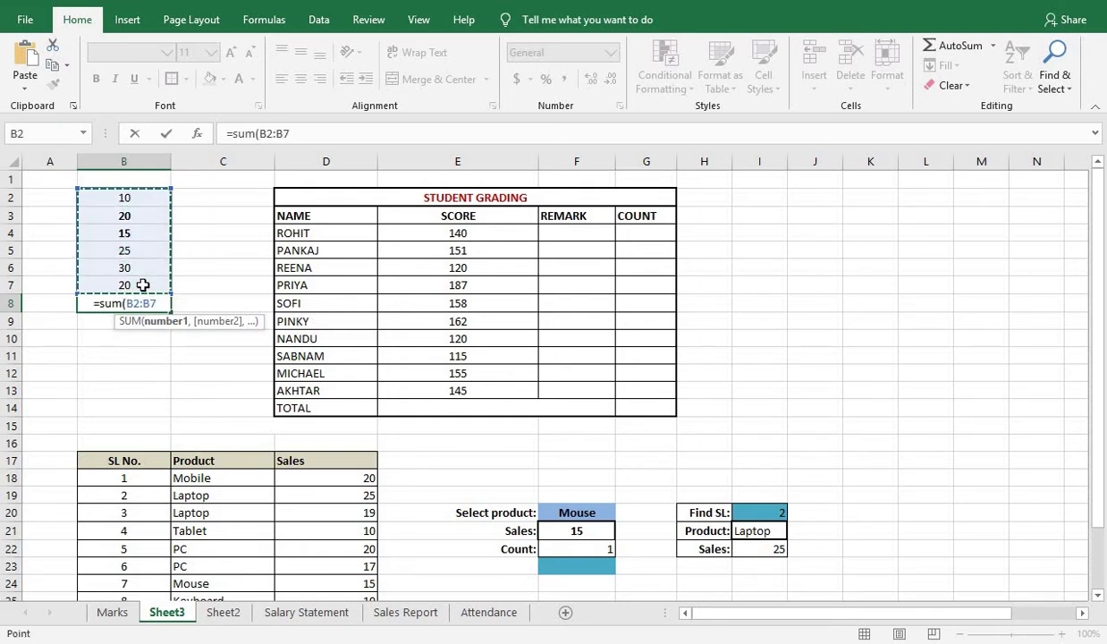
{"action": "type", "text": ")"}
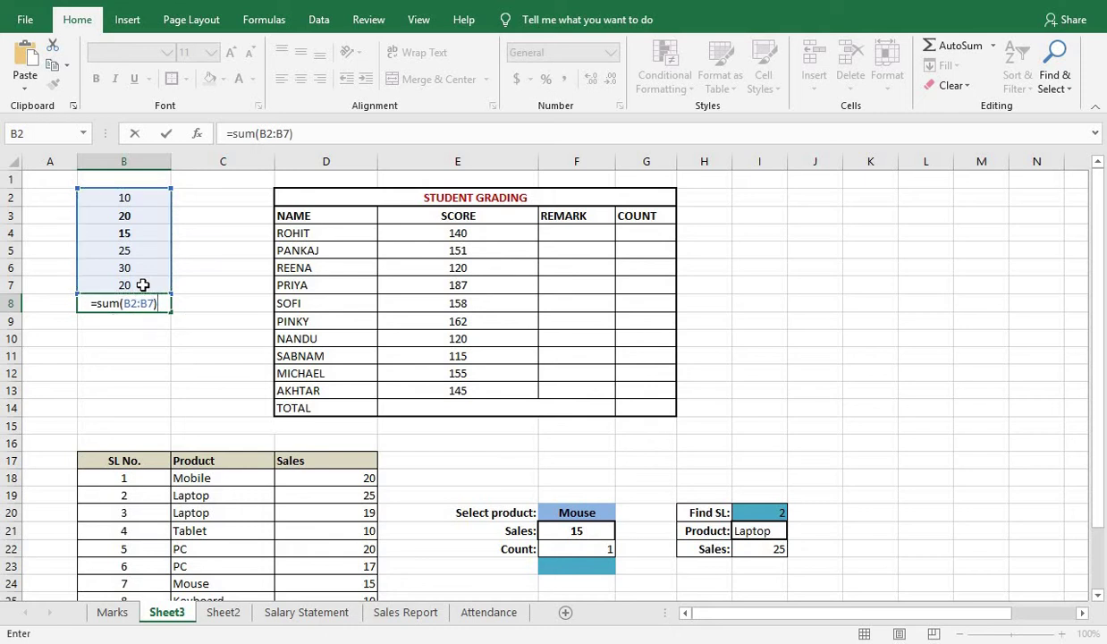
{"action": "key", "text": "Return"}
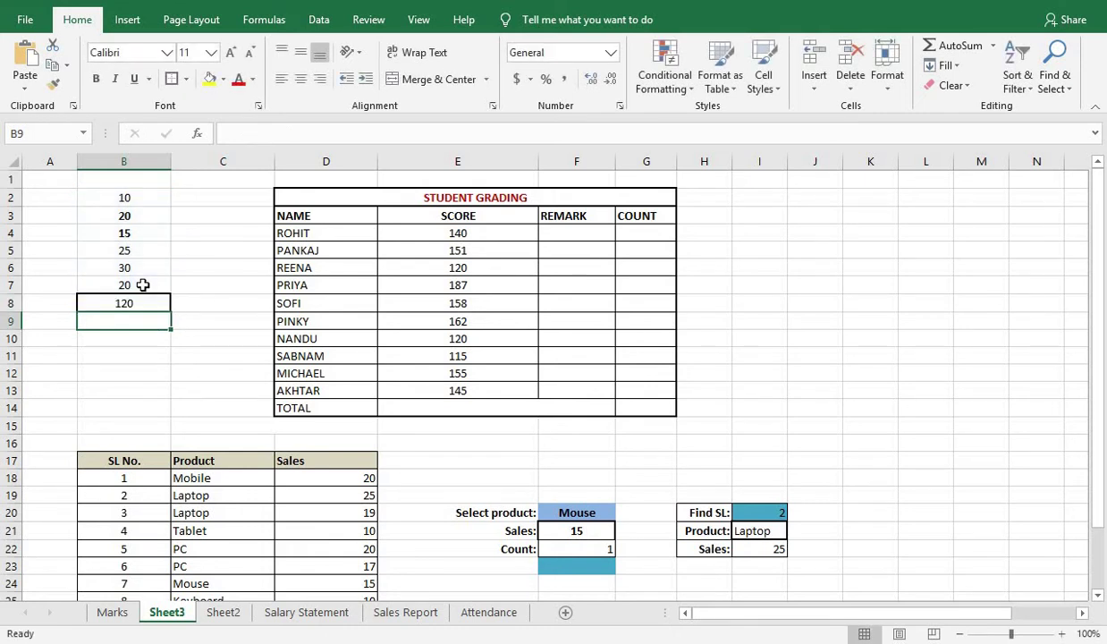
Step: Check the formula in B8 against the numbers in B2:B7 and advance the slideshow past the SUM Function slide
{"action": "left_click", "coordinate": [145, 303]}
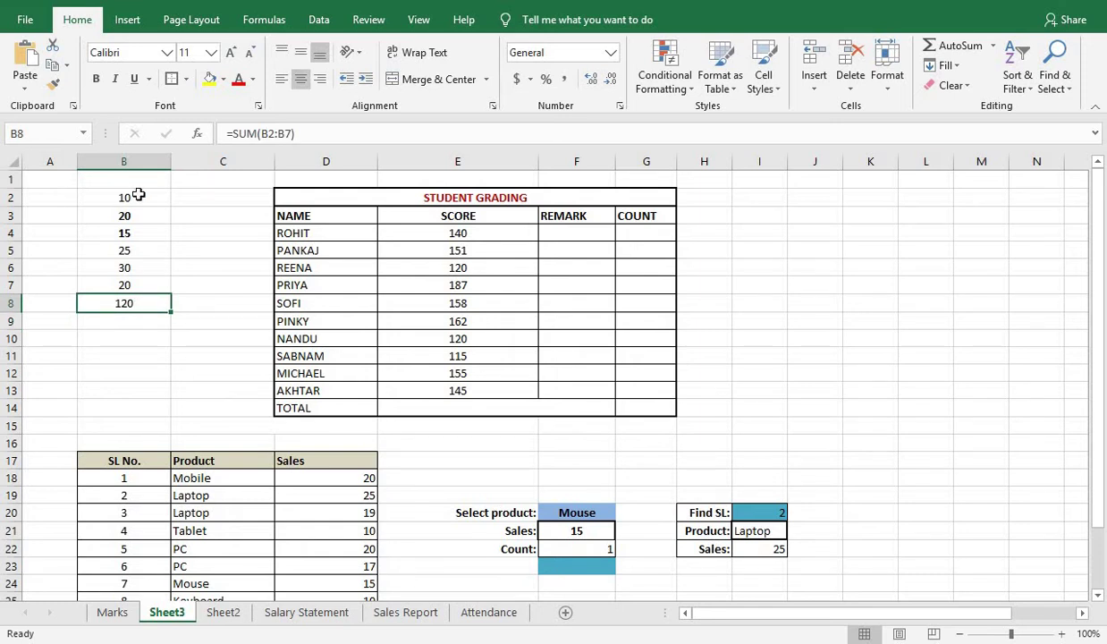
{"action": "left_click_drag", "start_coordinate": [140, 188], "coordinate": [134, 282]}
{"action": "left_click", "coordinate": [136, 303]}
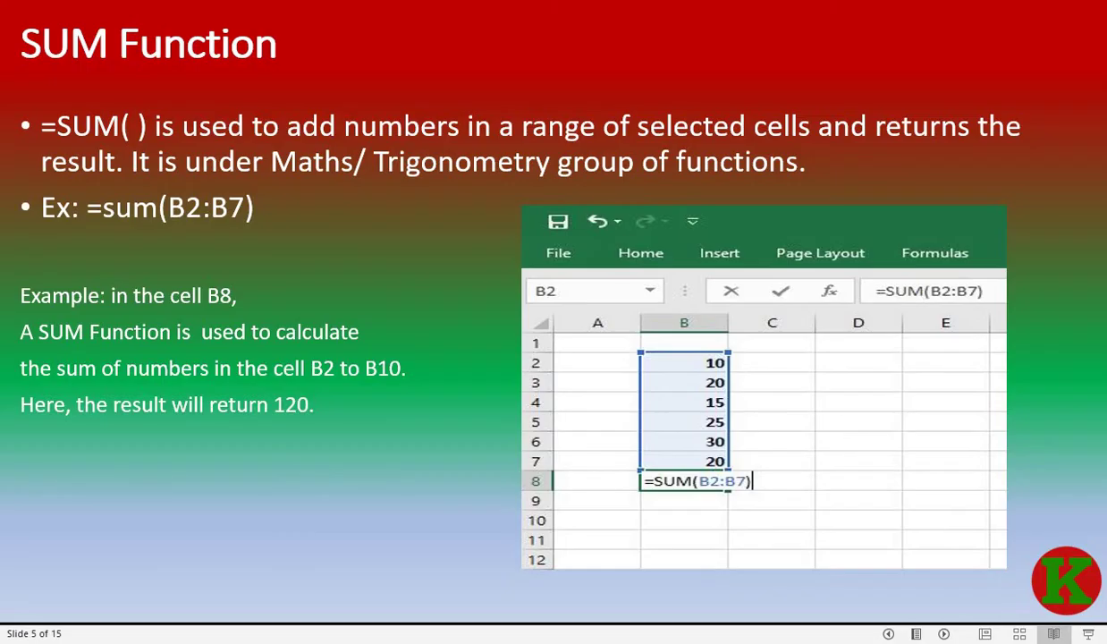
{"action": "key", "text": "Right"}
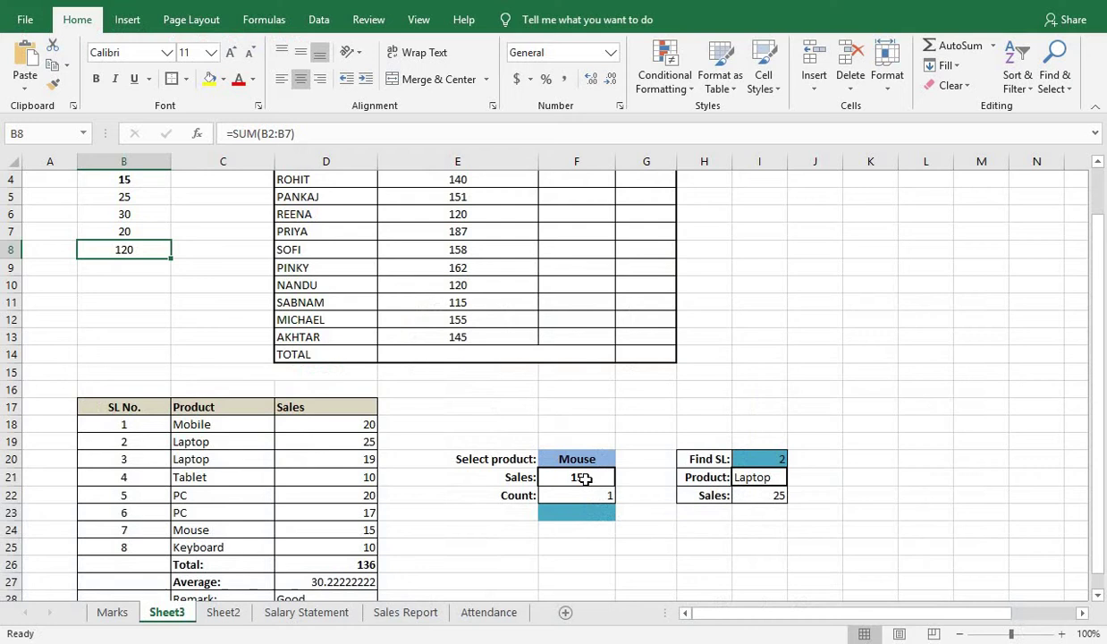
Step: Clear the existing Sales formula in cell F21 and check the selected product above it
{"action": "left_click", "coordinate": [582, 478]}
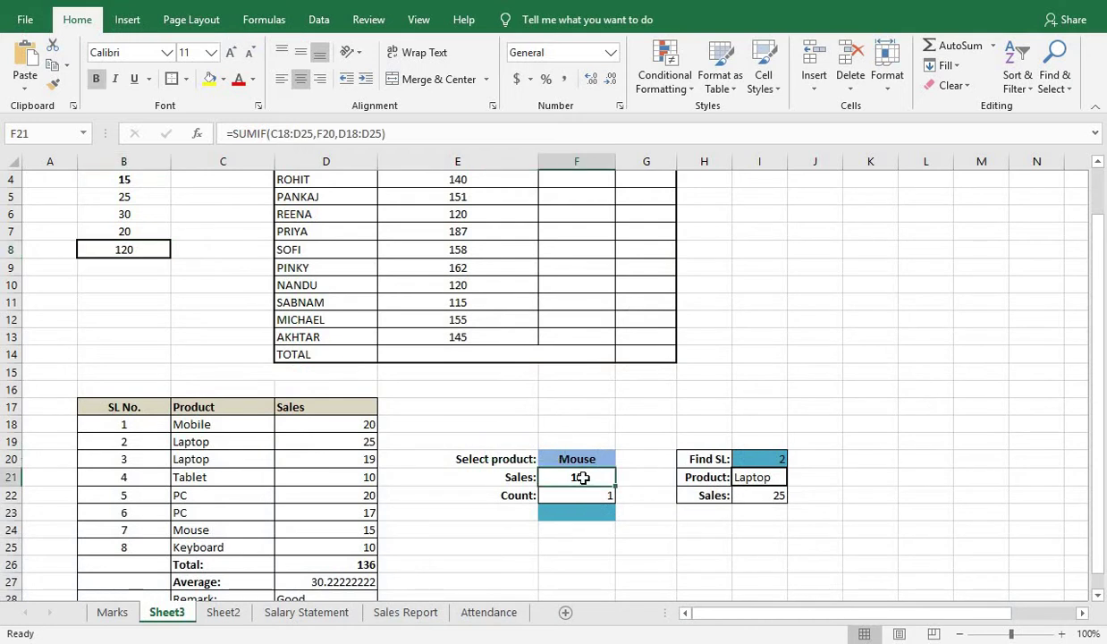
{"action": "key", "text": "Delete"}
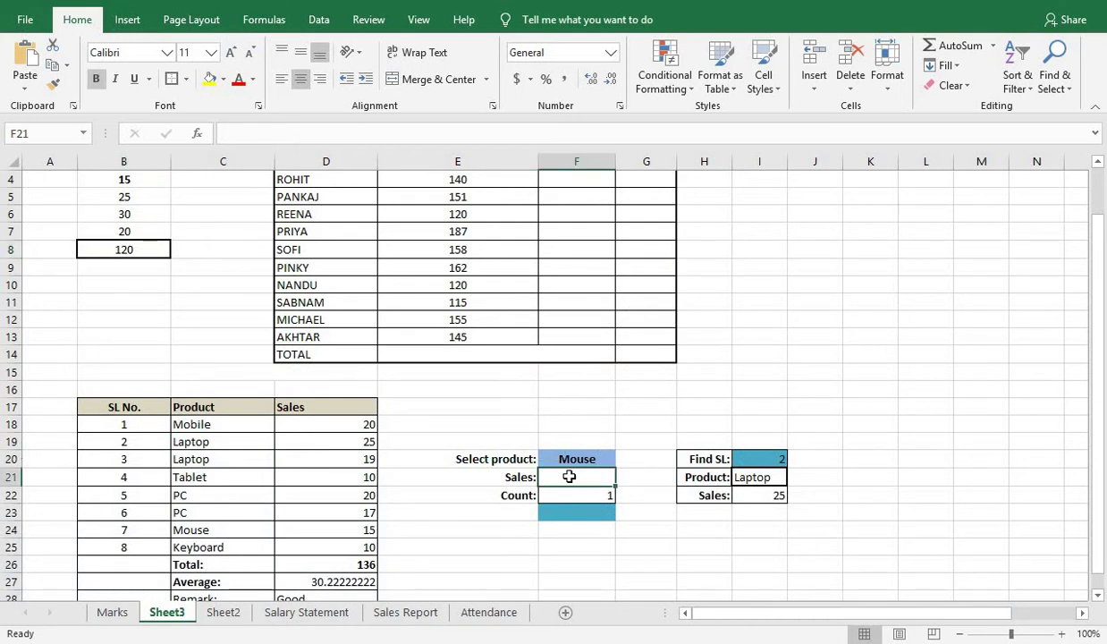
{"action": "left_click", "coordinate": [595, 461]}
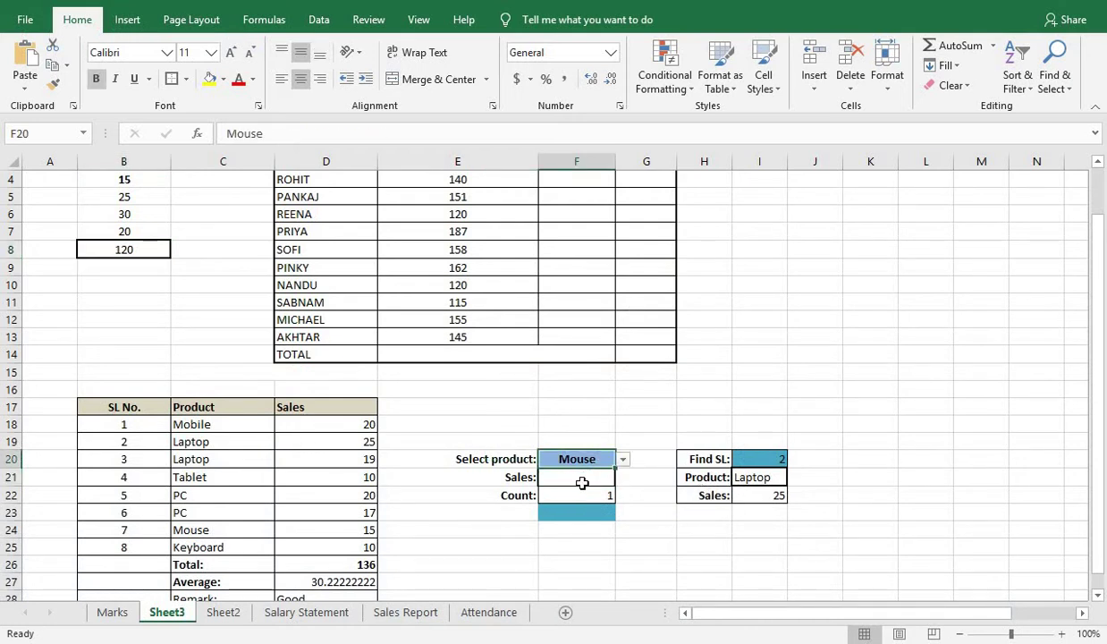
Step: Enter =SUMIF(C18:D25,F20,D18:D25) in cell F21 to total the sales of the selected product
{"action": "left_click", "coordinate": [582, 480]}
{"action": "type", "text": "="}
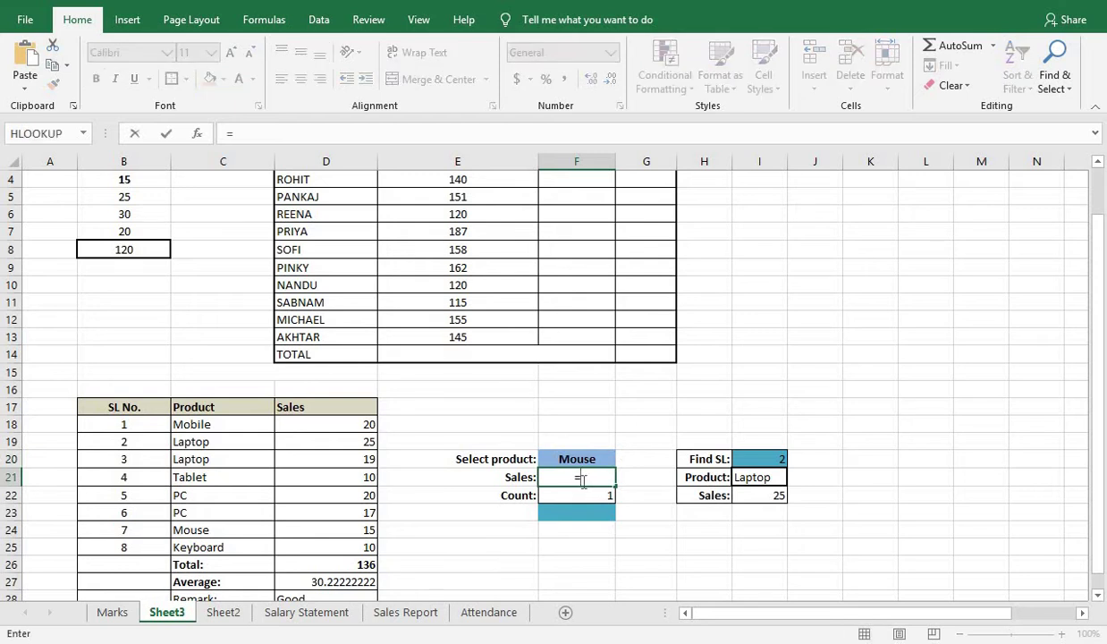
{"action": "type", "text": "sum"}
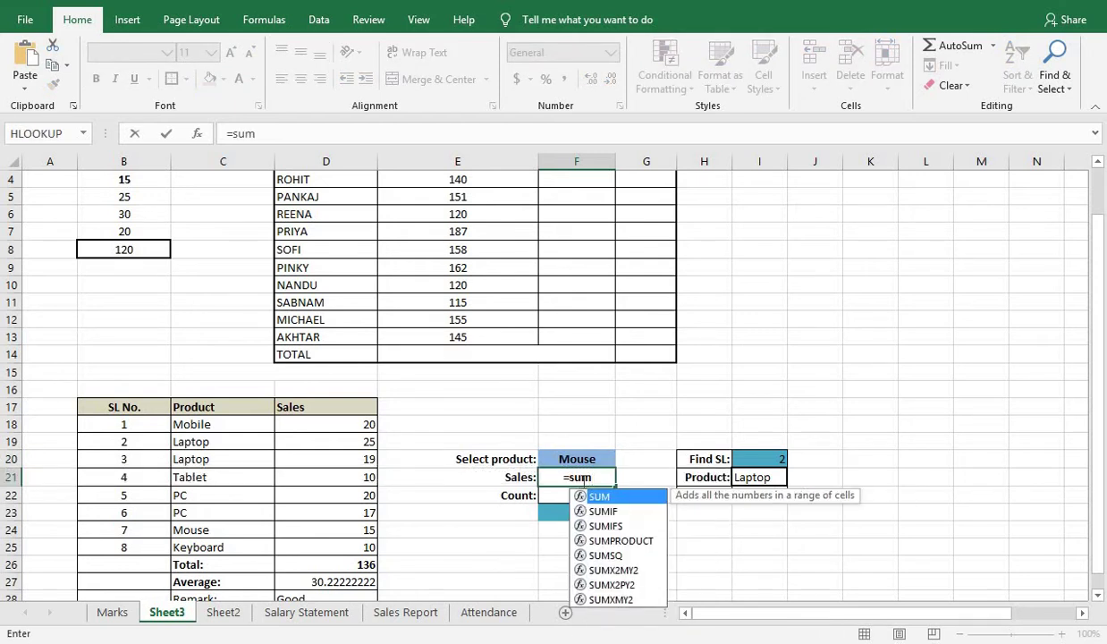
{"action": "type", "text": "if("}
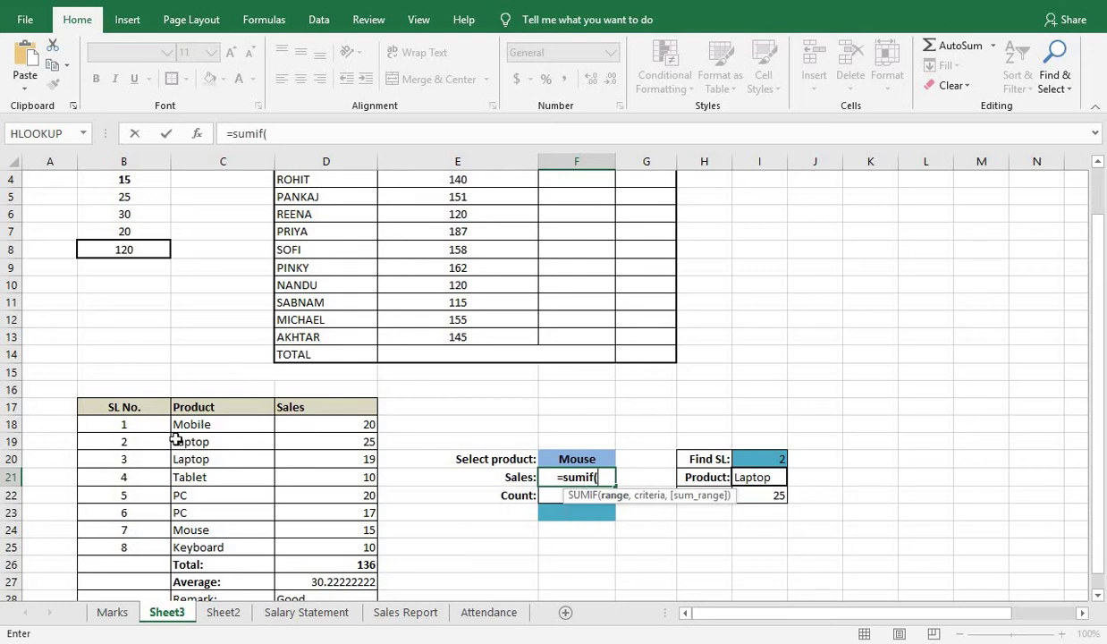
{"action": "left_click_drag", "start_coordinate": [199, 423], "coordinate": [364, 552]}
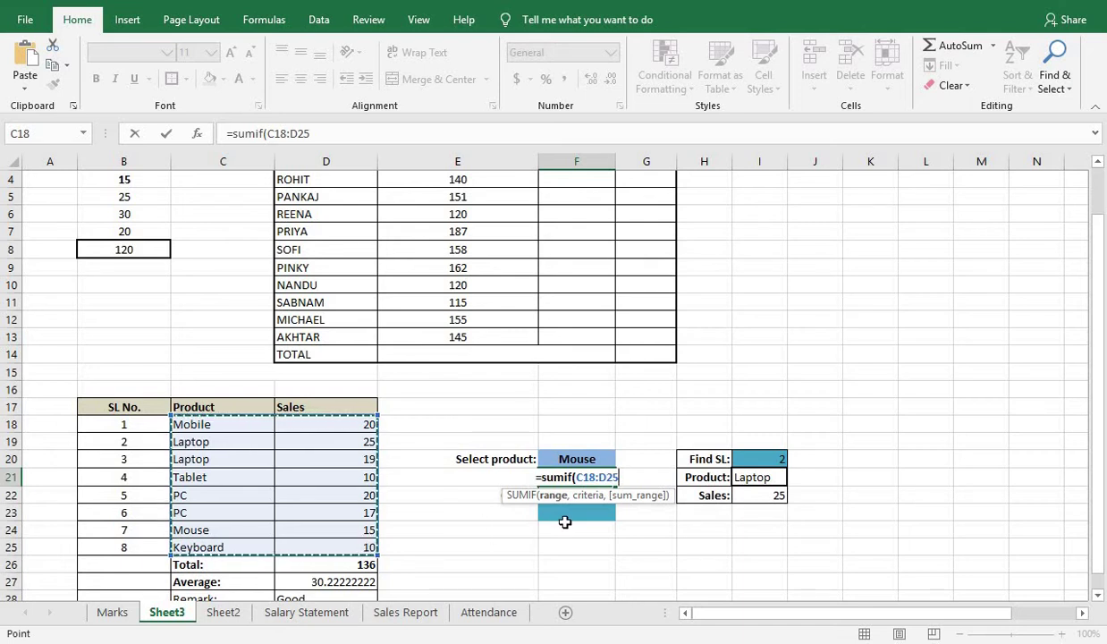
{"action": "type", "text": ","}
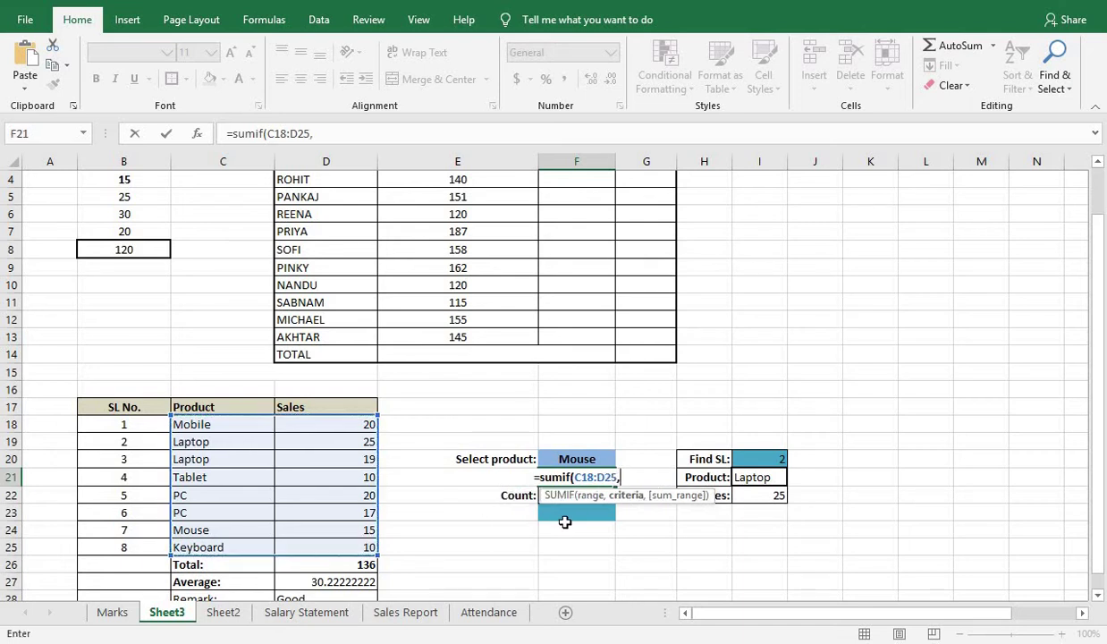
{"action": "left_click", "coordinate": [587, 458]}
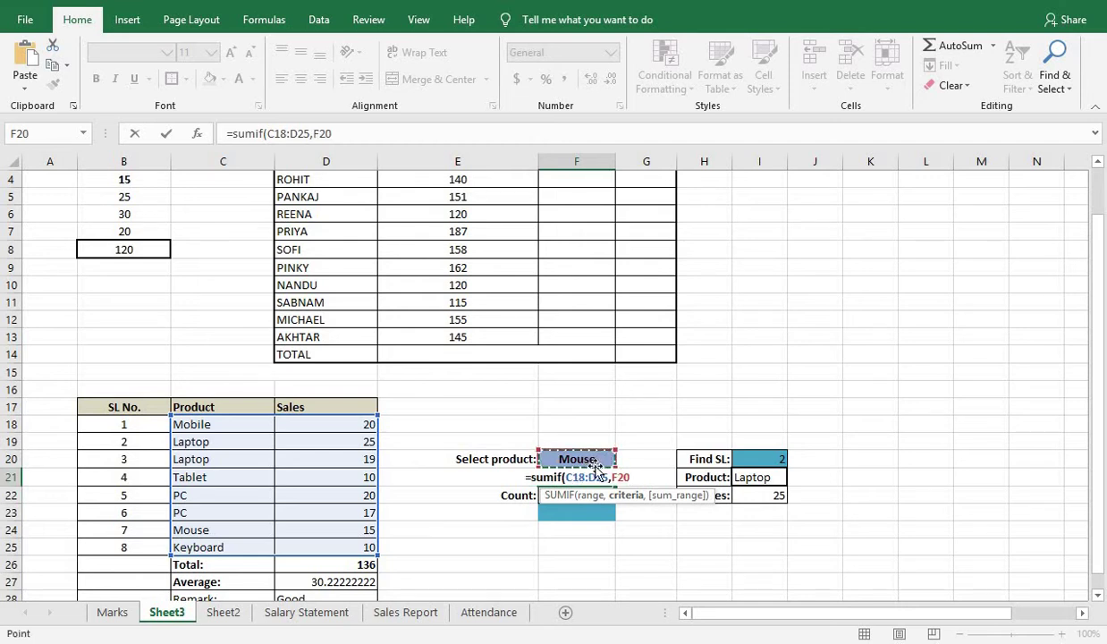
{"action": "type", "text": ","}
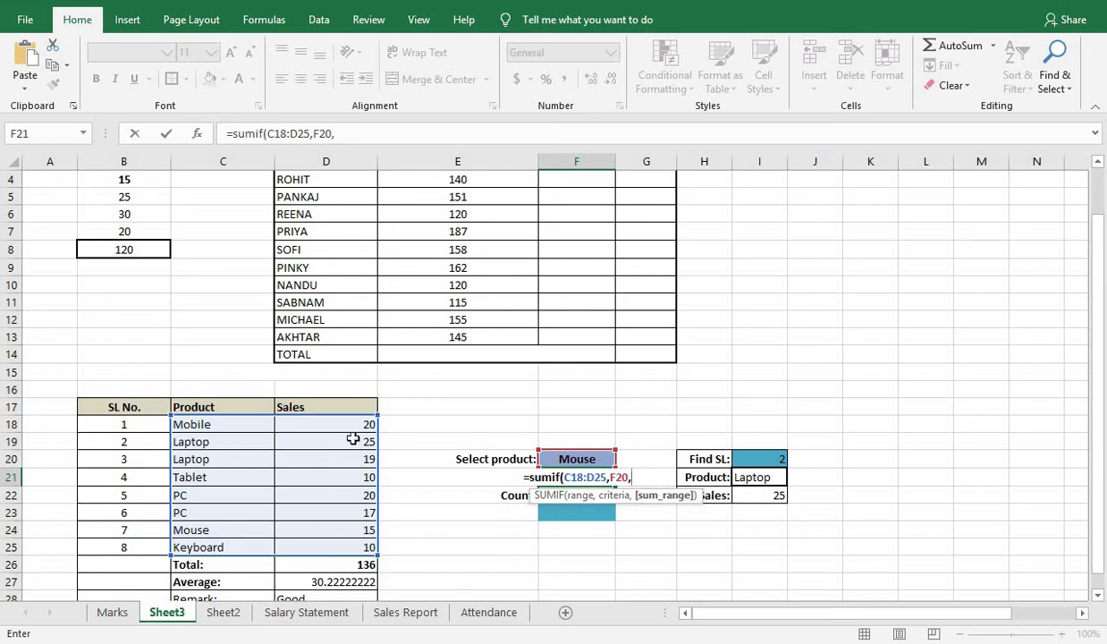
{"action": "left_click_drag", "start_coordinate": [358, 424], "coordinate": [346, 548]}
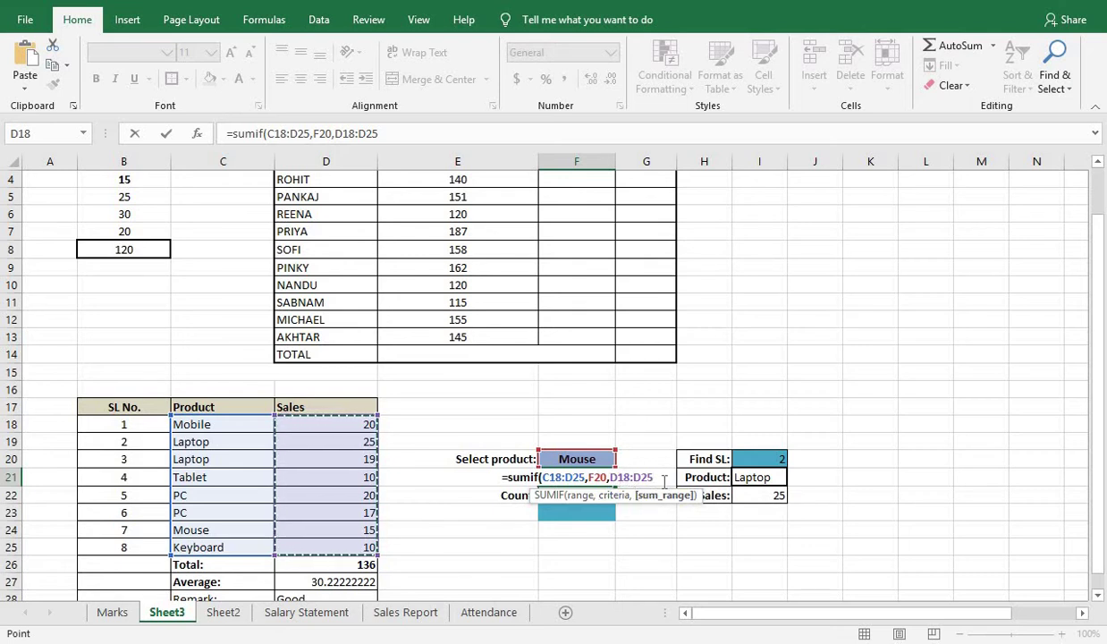
{"action": "type", "text": ")"}
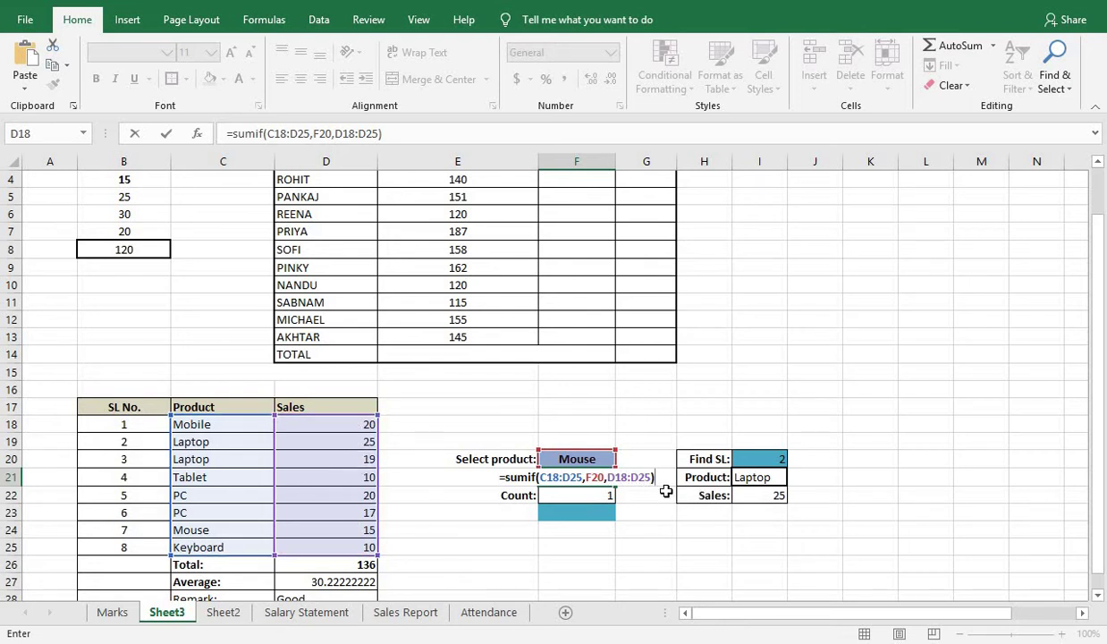
{"action": "key", "text": "Return"}
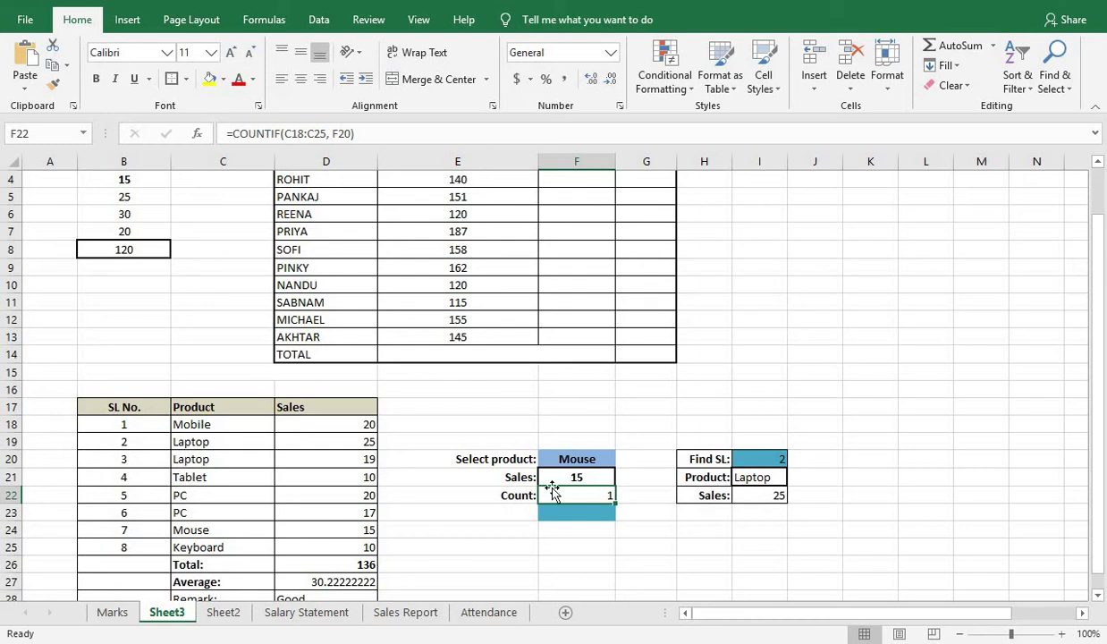
Step: Check the Mouse row in the sales table and set the selected product in F20 to PC
{"action": "left_click", "coordinate": [195, 528]}
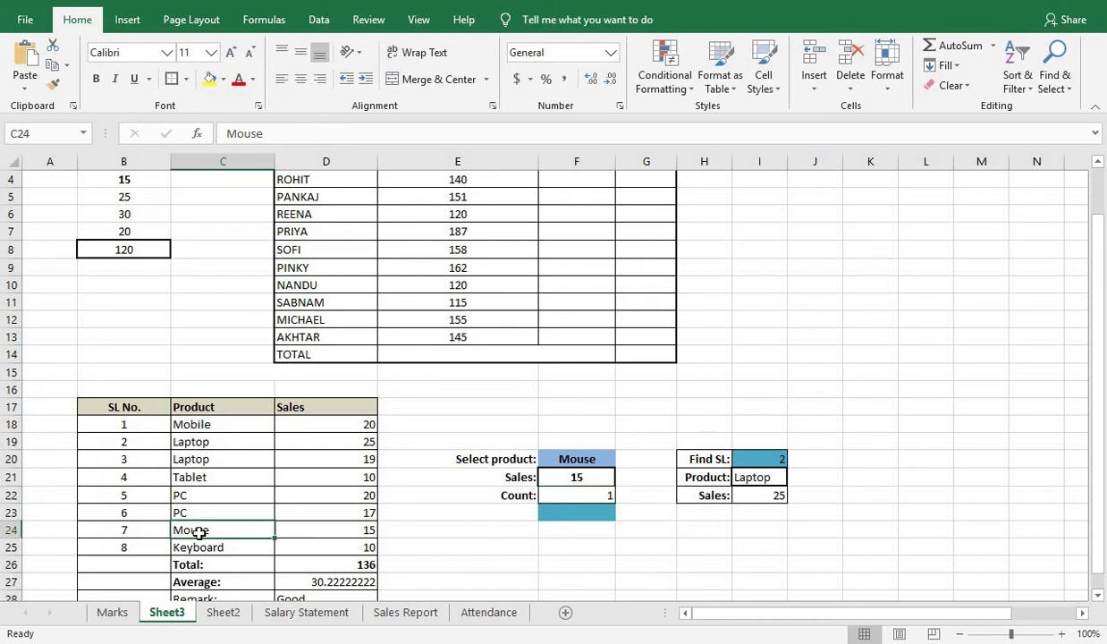
{"action": "left_click", "coordinate": [338, 527]}
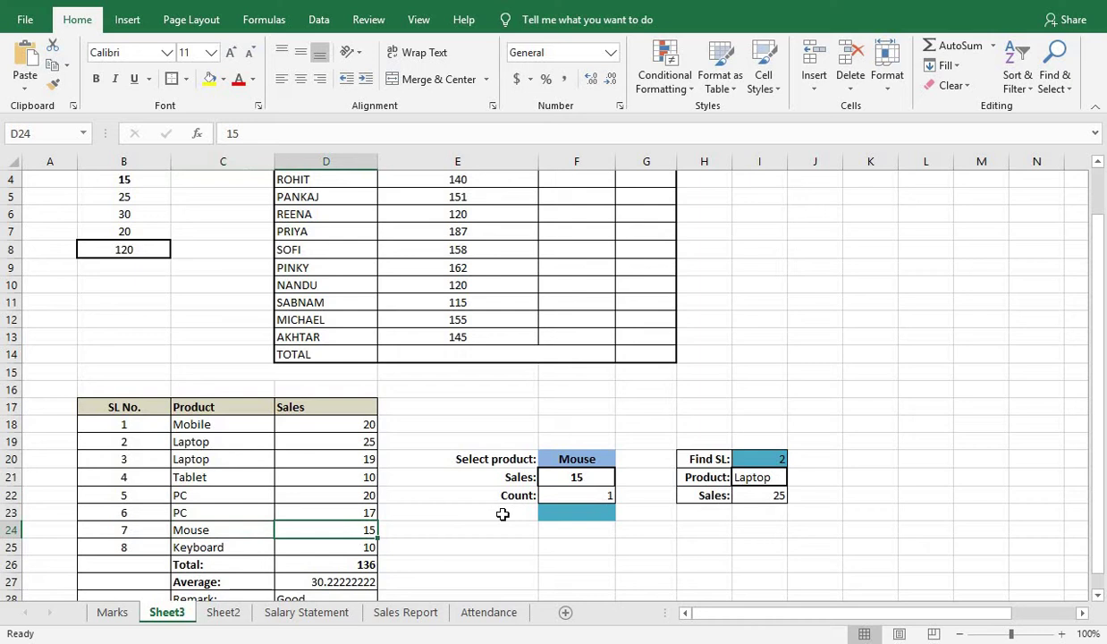
{"action": "left_click", "coordinate": [582, 460]}
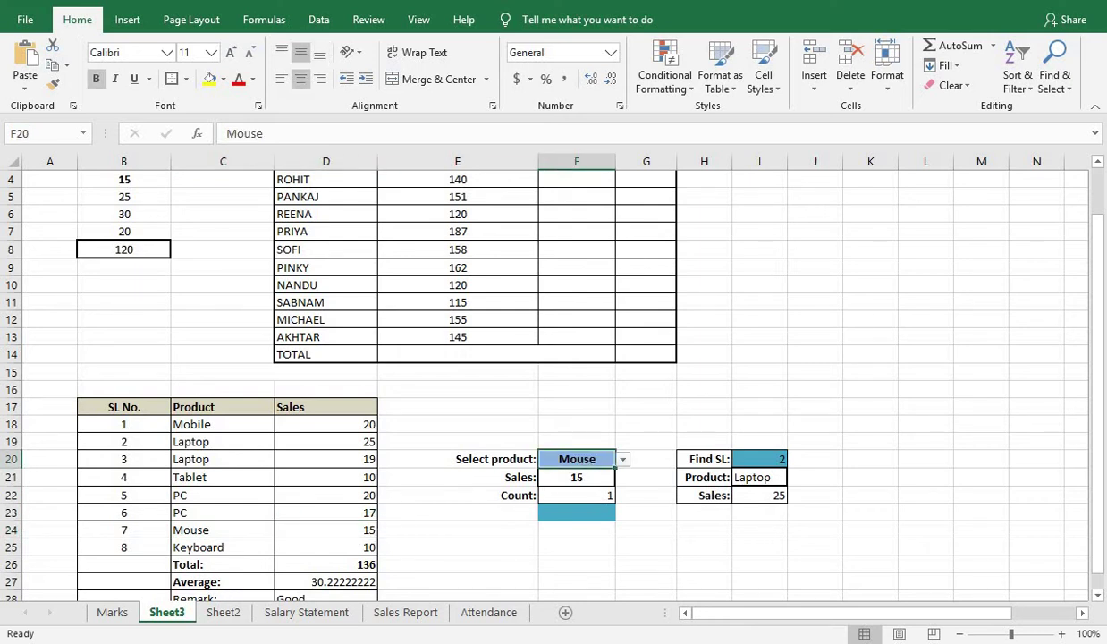
{"action": "type", "text": "PC"}
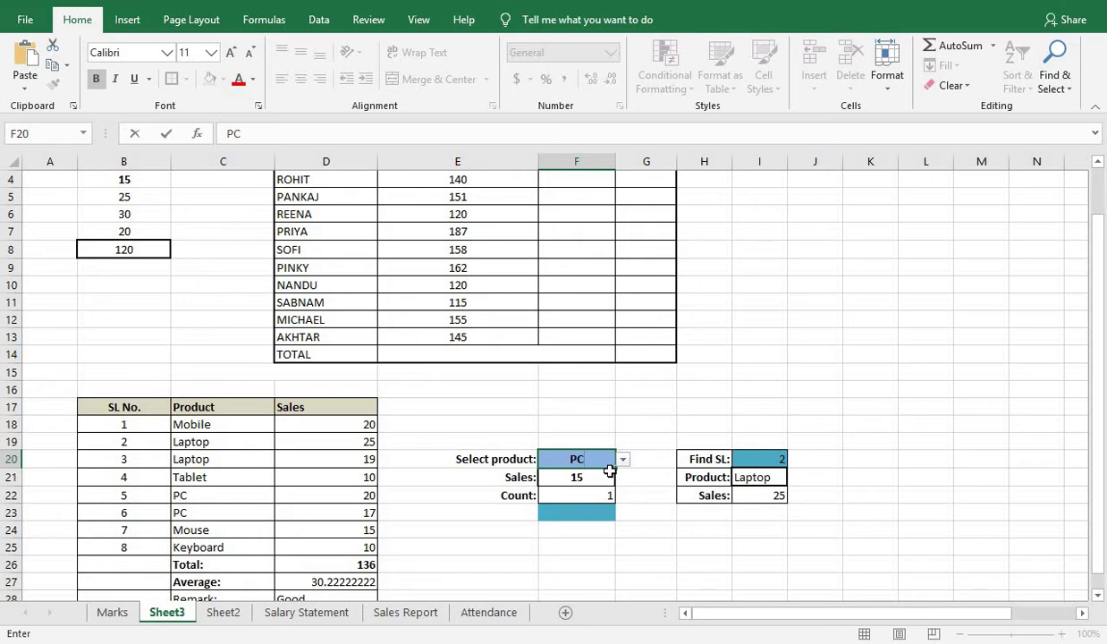
{"action": "key", "text": "Return"}
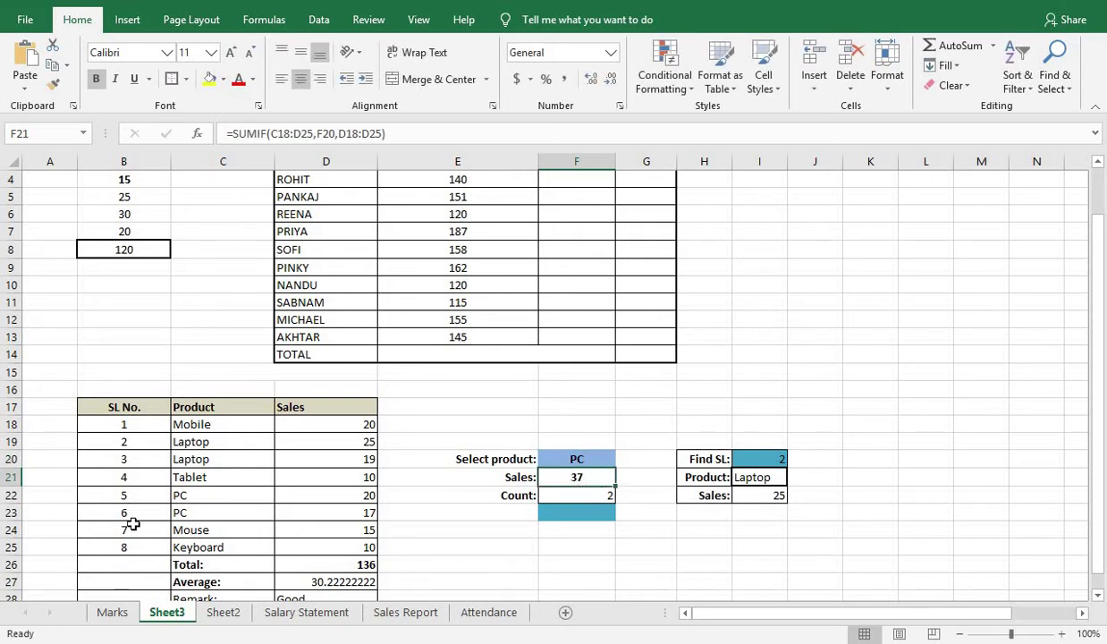
Step: Compare the PC rows' products and sales in the table with the SUMIF result in F21
{"action": "left_click", "coordinate": [361, 494]}
{"action": "left_click", "coordinate": [362, 510]}
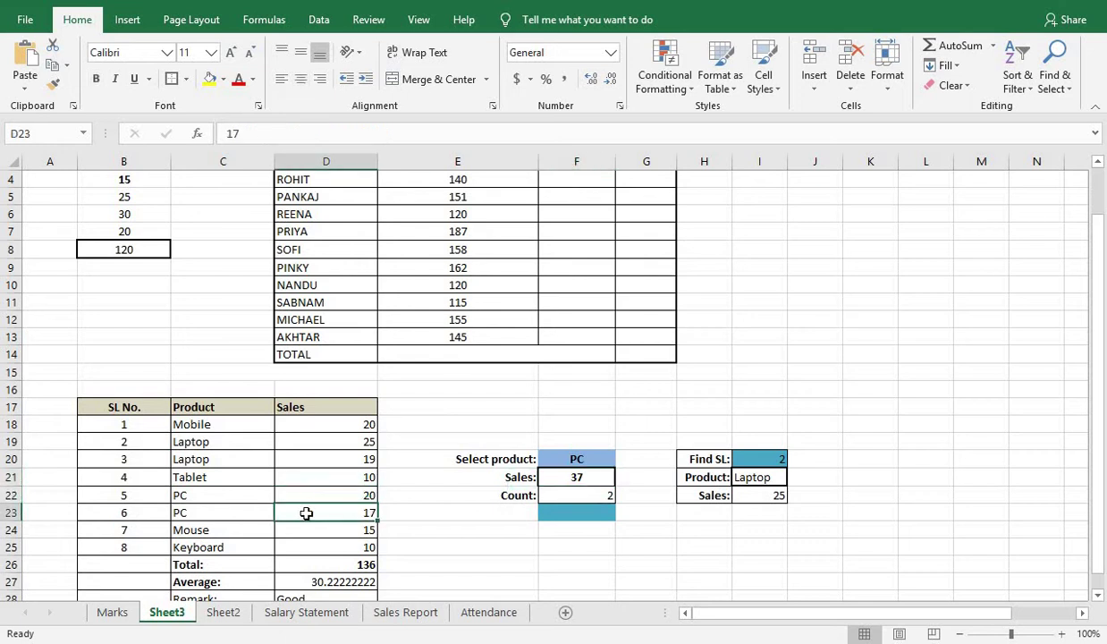
{"action": "left_click_drag", "start_coordinate": [184, 496], "coordinate": [194, 510]}
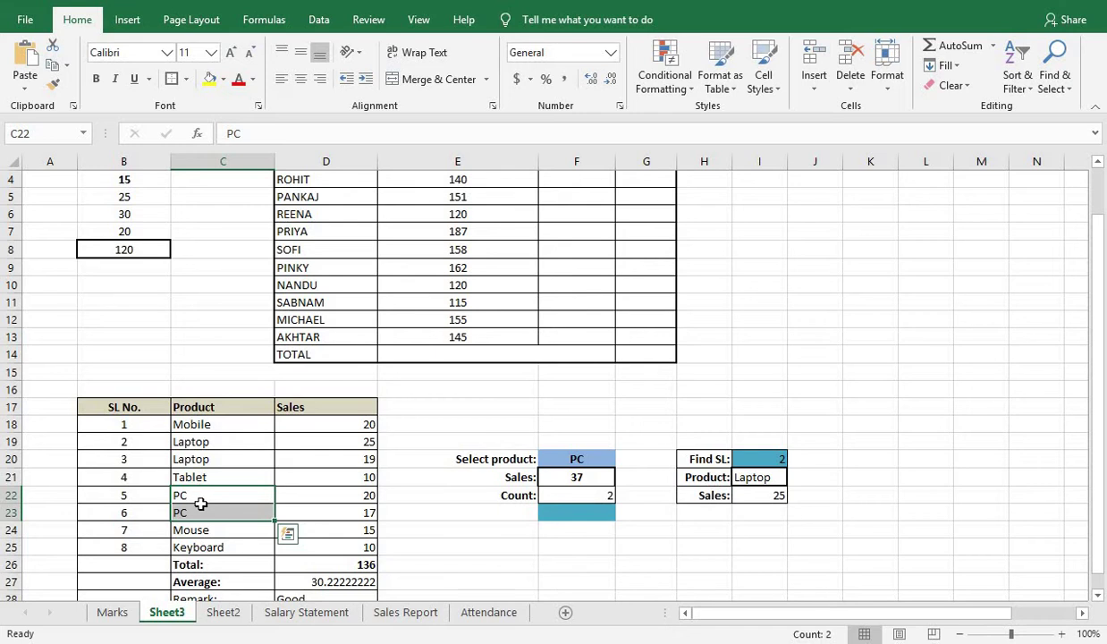
{"action": "left_click", "coordinate": [578, 480]}
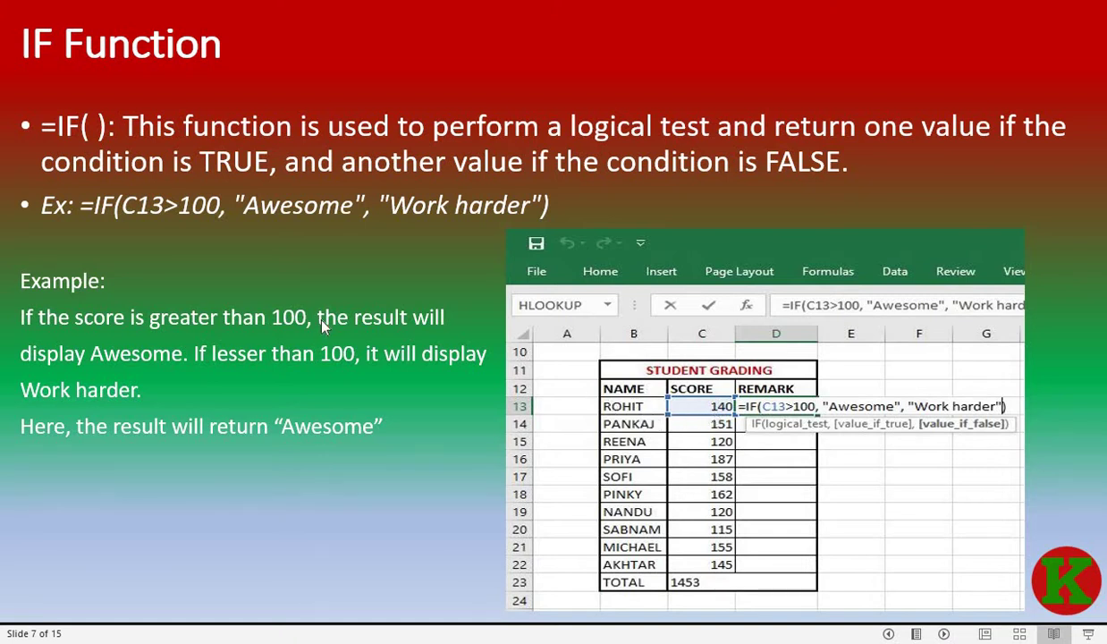
Step: Switch from the IF Function slide to the Practice workbook in Excel, at the STUDENT GRADING table
{"action": "mouse_move", "coordinate": [200, 641]}
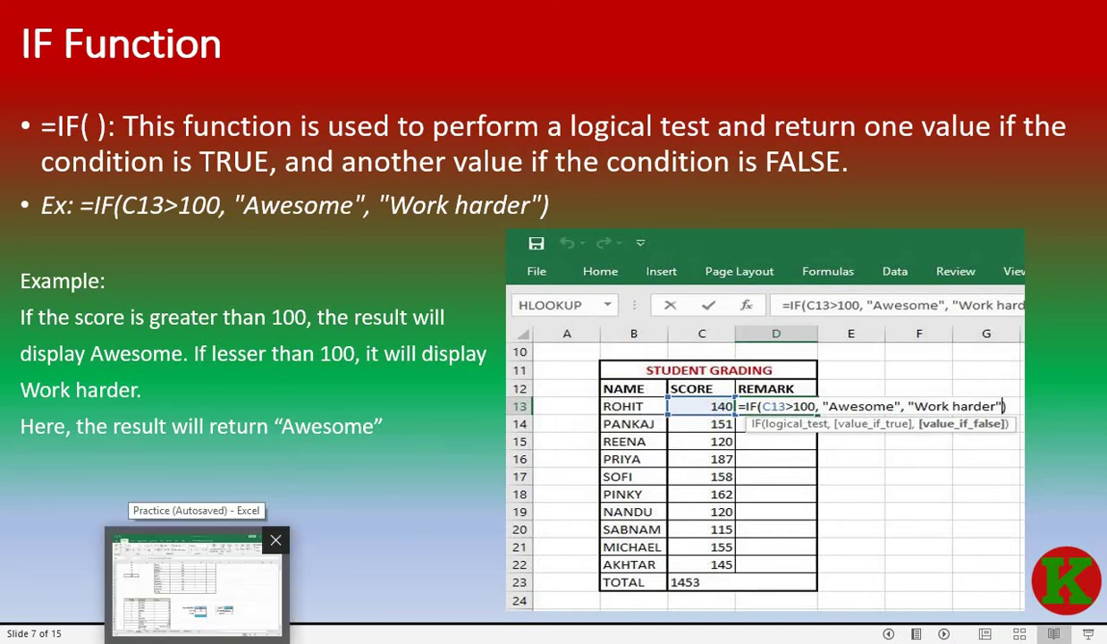
{"action": "left_click", "coordinate": [203, 581]}
{"action": "scroll", "coordinate": [498, 357], "scroll_direction": "up", "scroll_amount": 1}
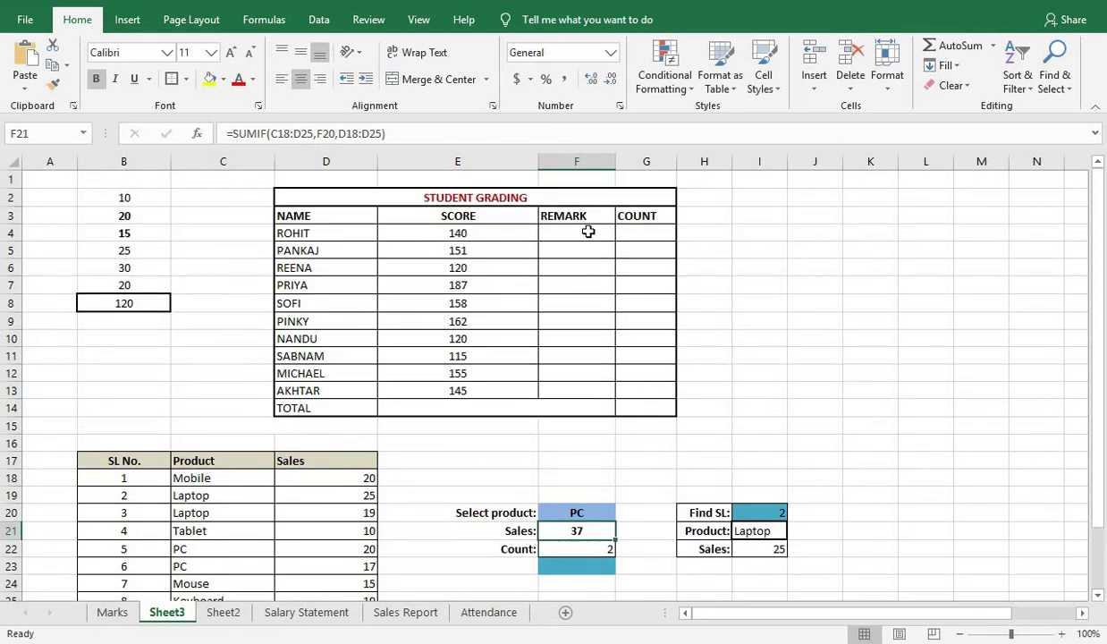
Step: Enter =IF(E4>=100,"Awesome", "Work harder") in cell F4 to give the first student's remark
{"action": "left_click", "coordinate": [589, 232]}
{"action": "type", "text": "="}
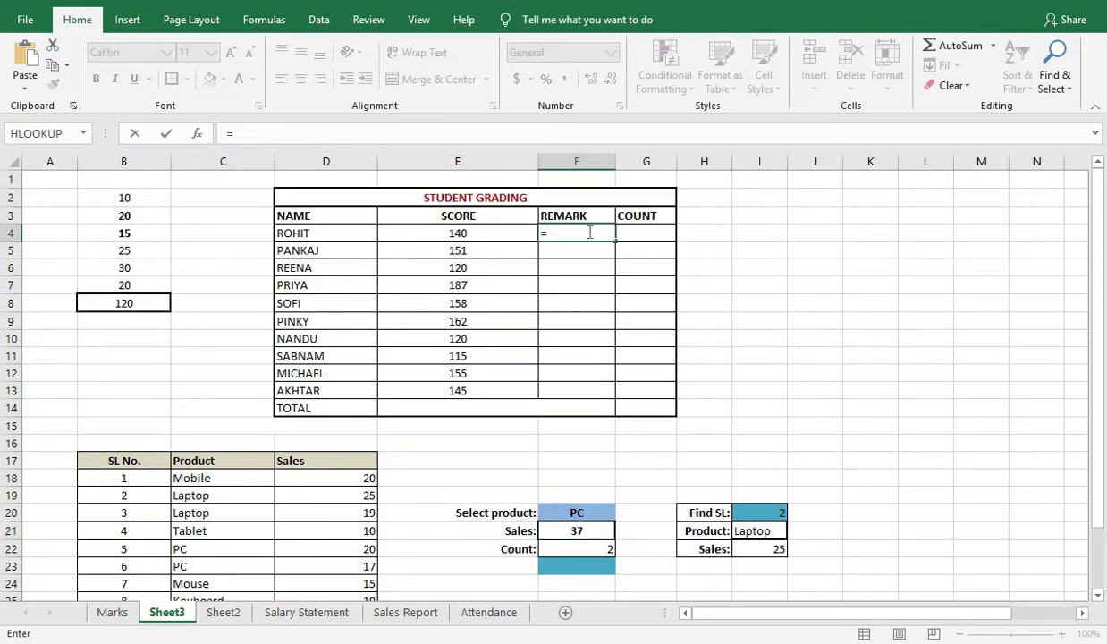
{"action": "type", "text": "if"}
{"action": "type", "text": "("}
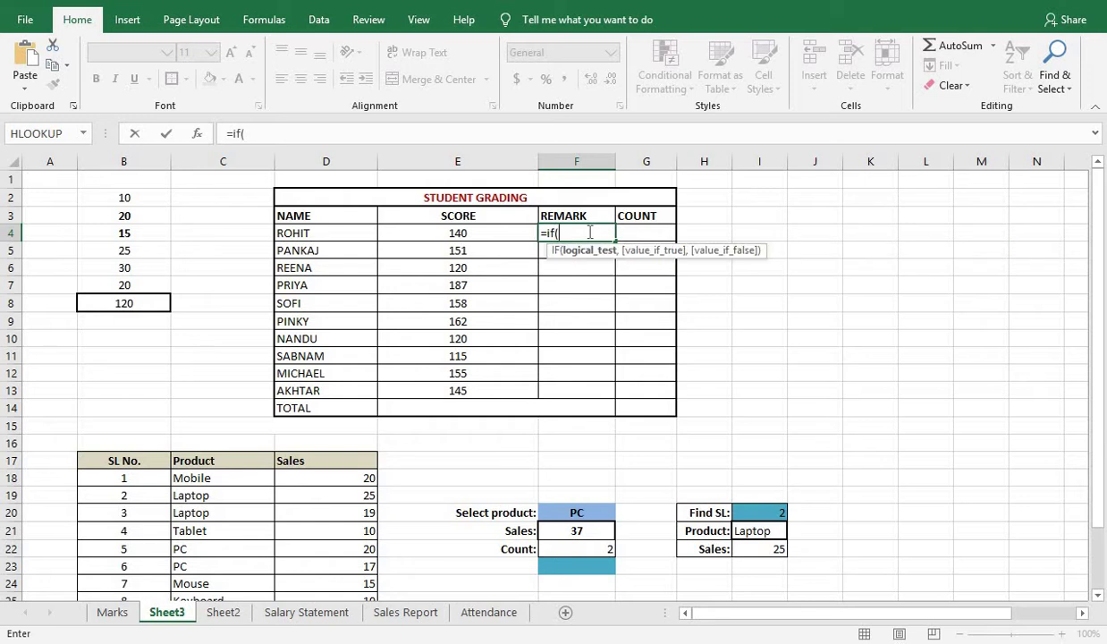
{"action": "left_click", "coordinate": [460, 232]}
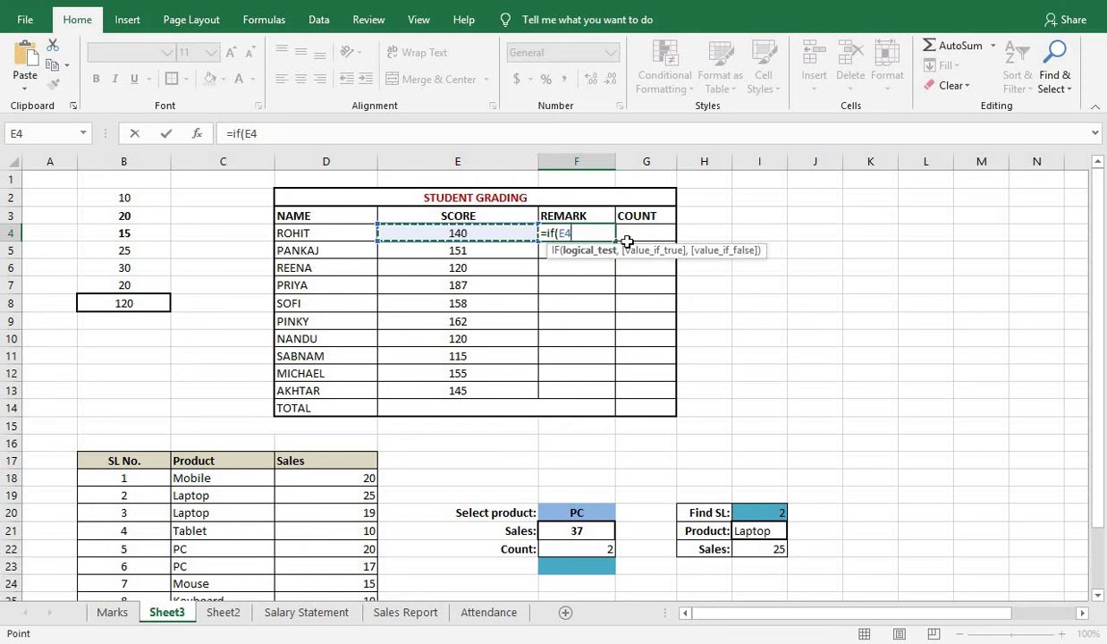
{"action": "type", "text": ">"}
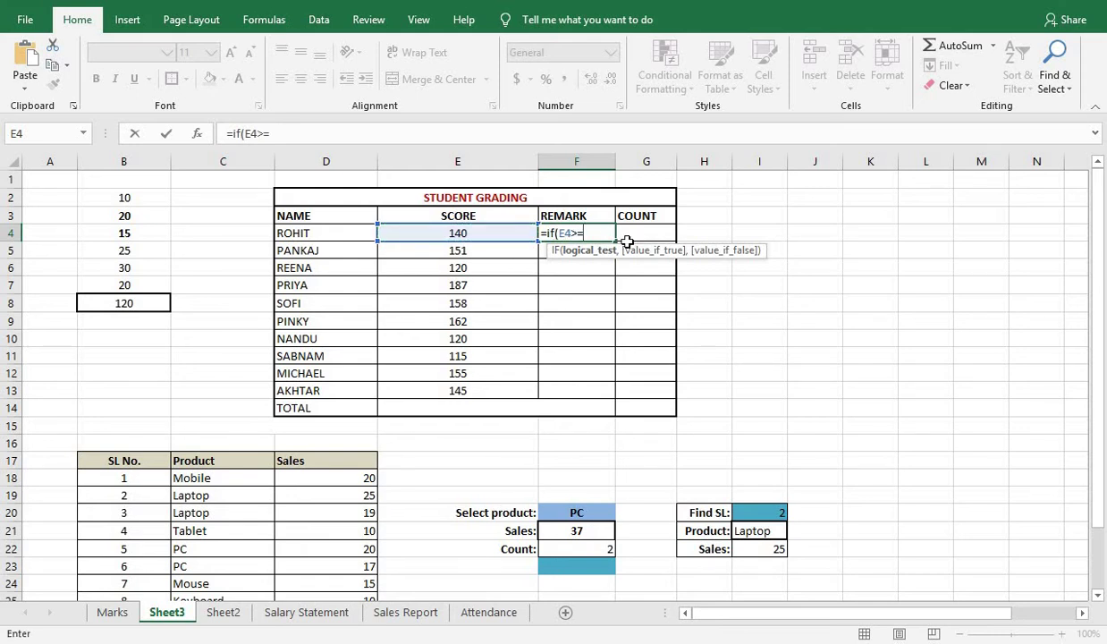
{"action": "type", "text": "=100,\""}
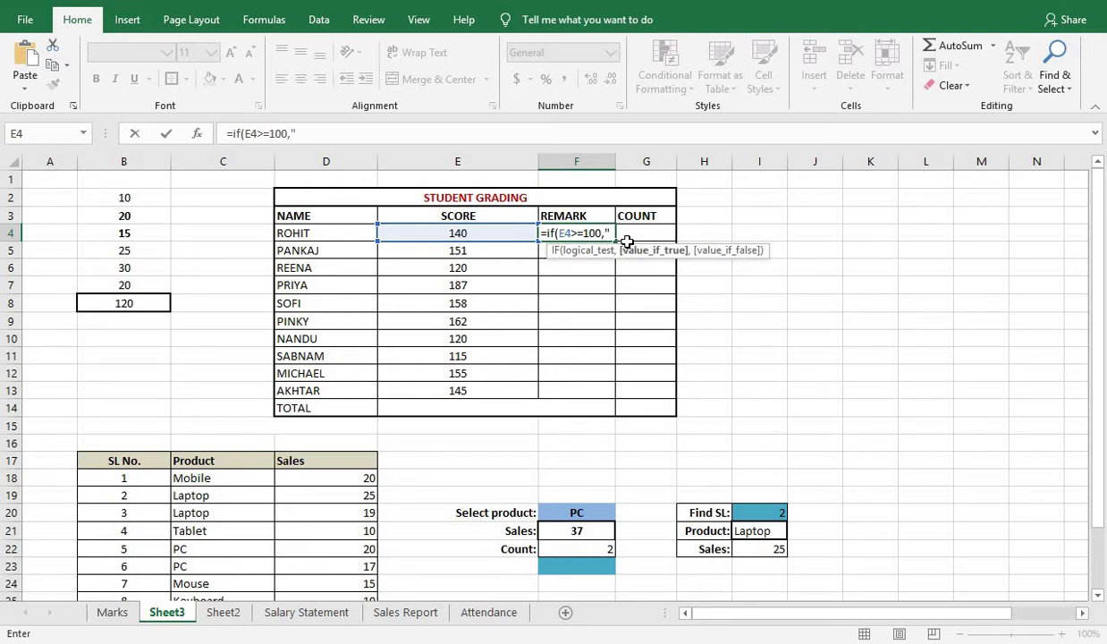
{"action": "type", "text": "Awesome"}
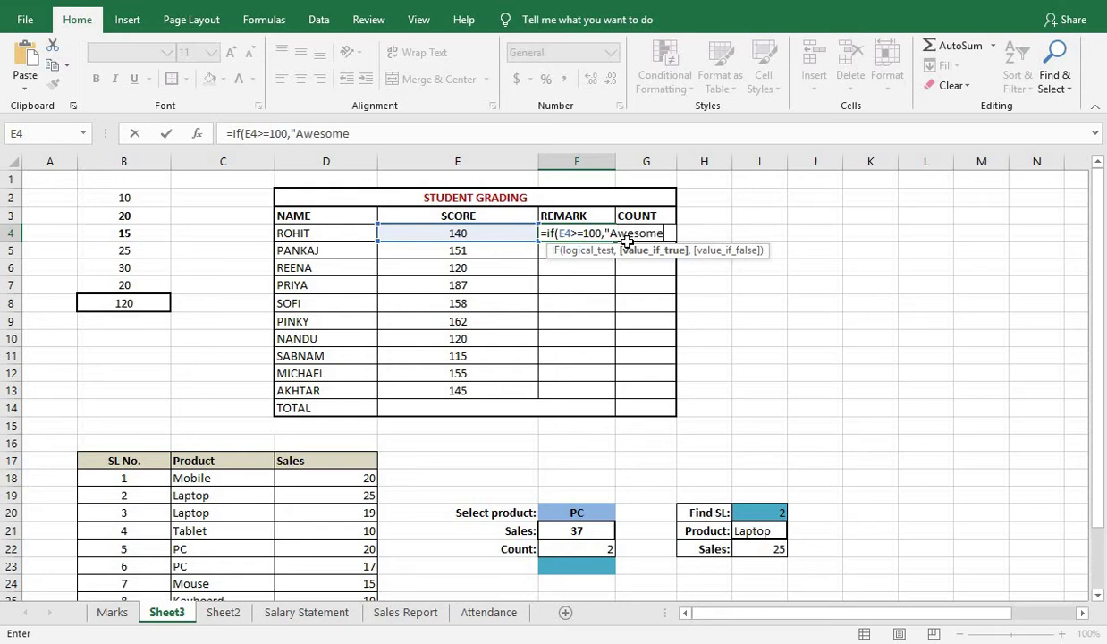
{"action": "type", "text": "\","}
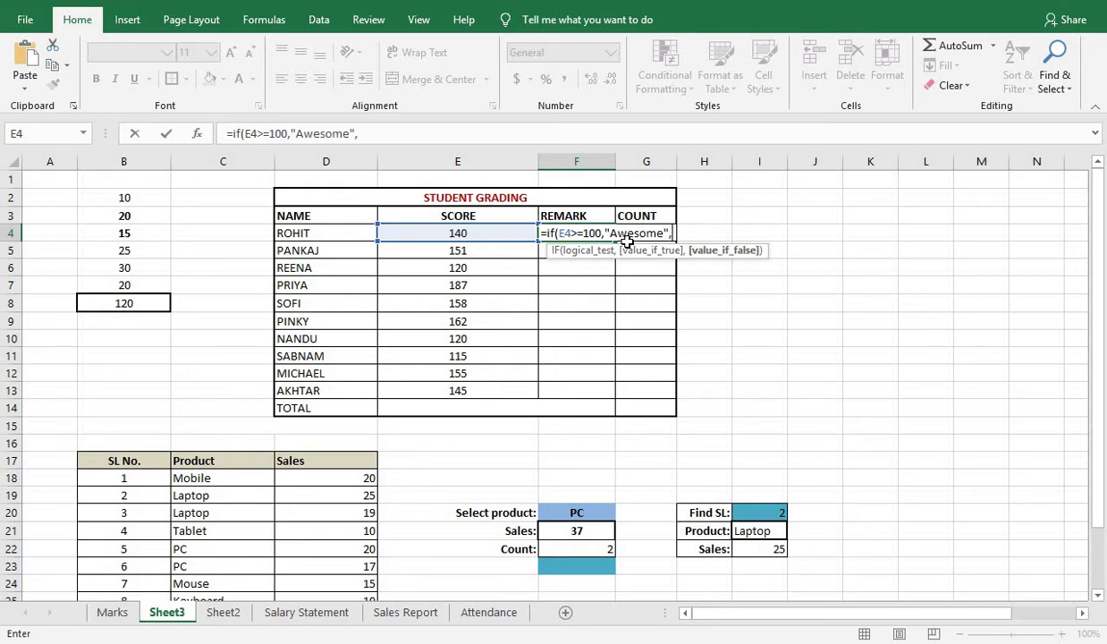
{"action": "type", "text": " \"Work harder\""}
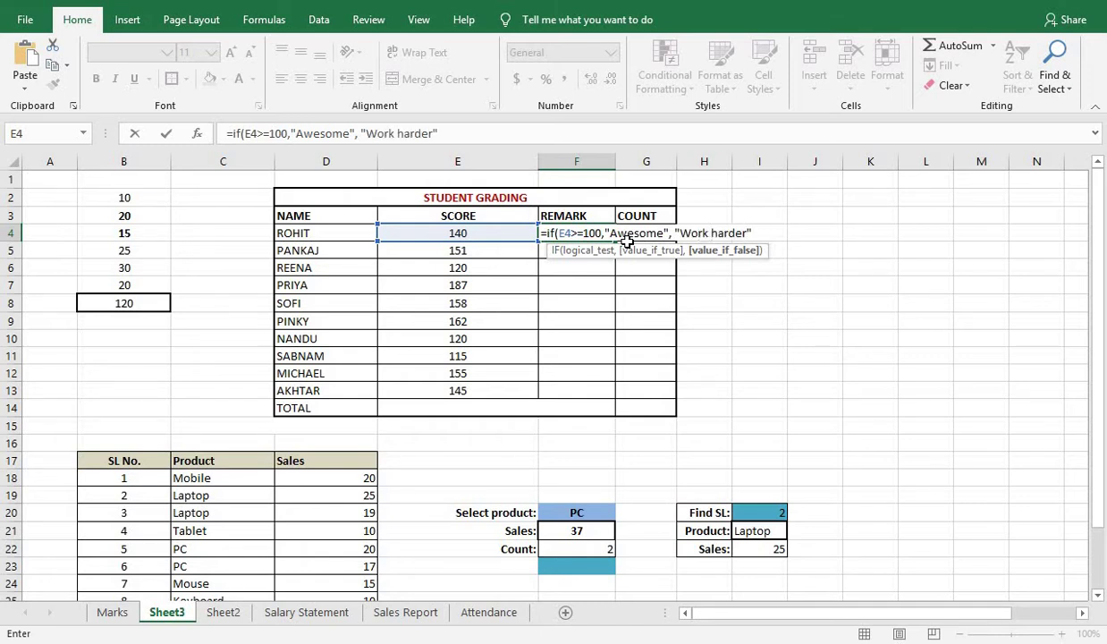
{"action": "type", "text": ")"}
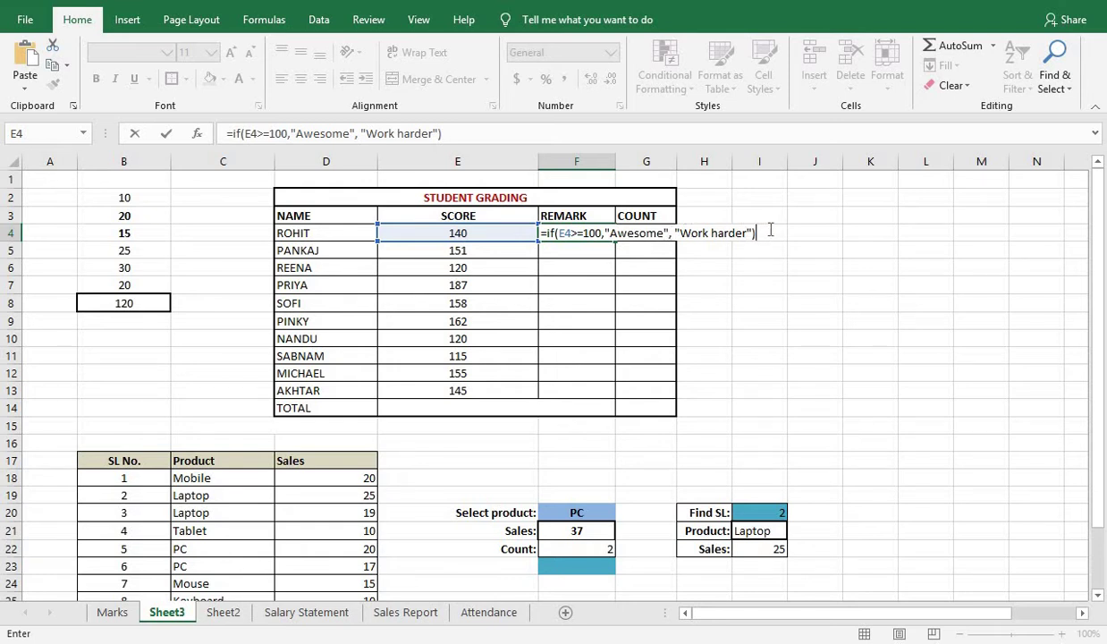
{"action": "key", "text": "Return"}
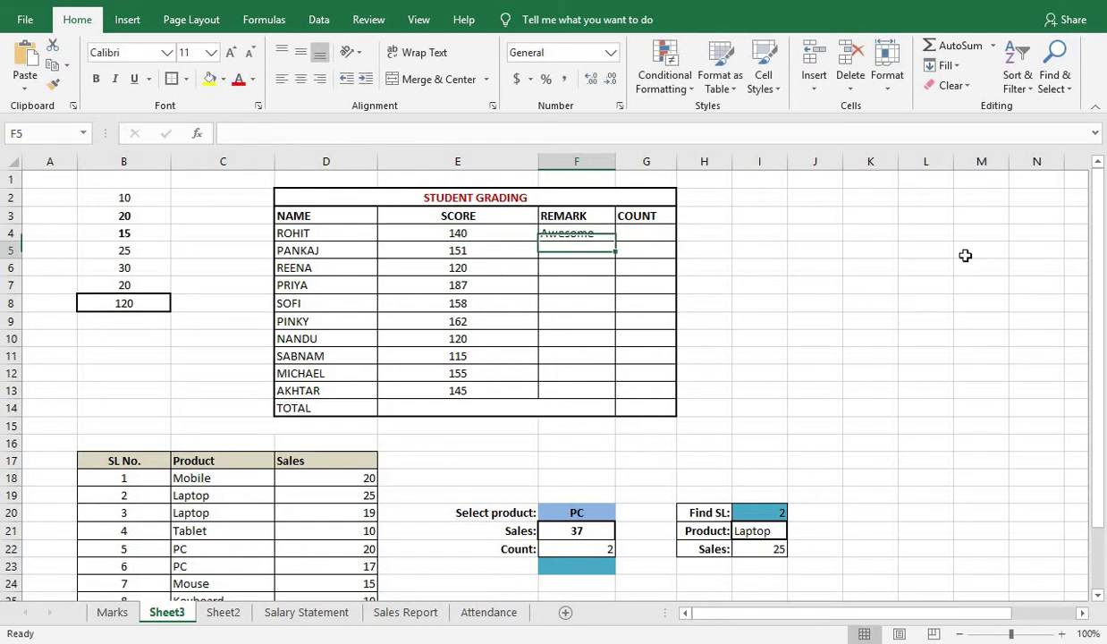
Step: Check the first student's score against the remark and fill the IF formula from F4 down to F13
{"action": "left_click", "coordinate": [573, 234]}
{"action": "left_click", "coordinate": [472, 232]}
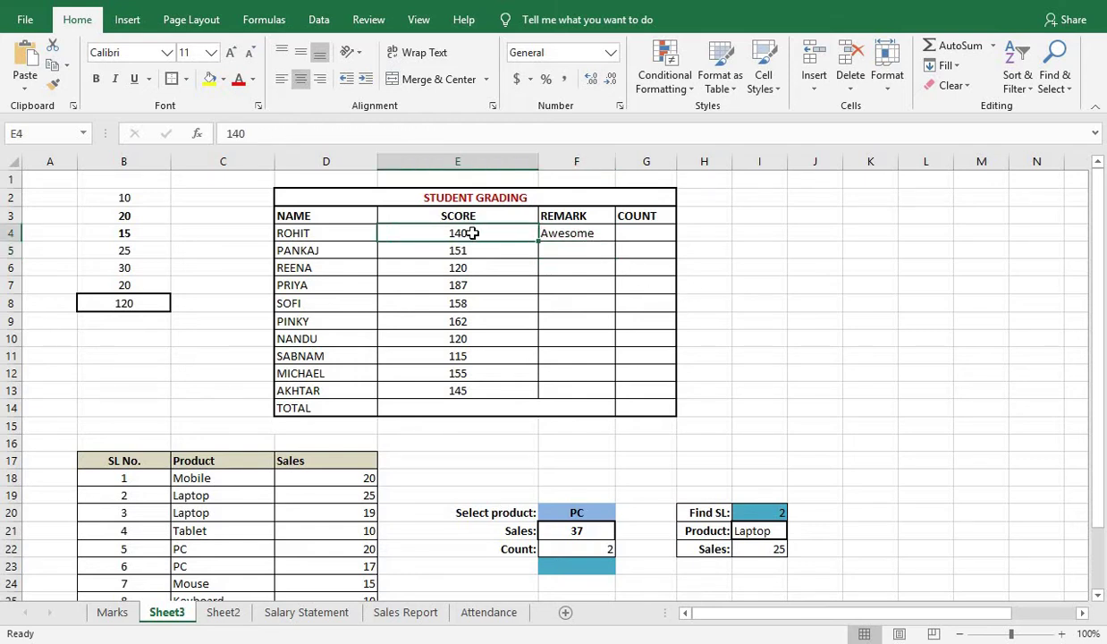
{"action": "left_click", "coordinate": [574, 233]}
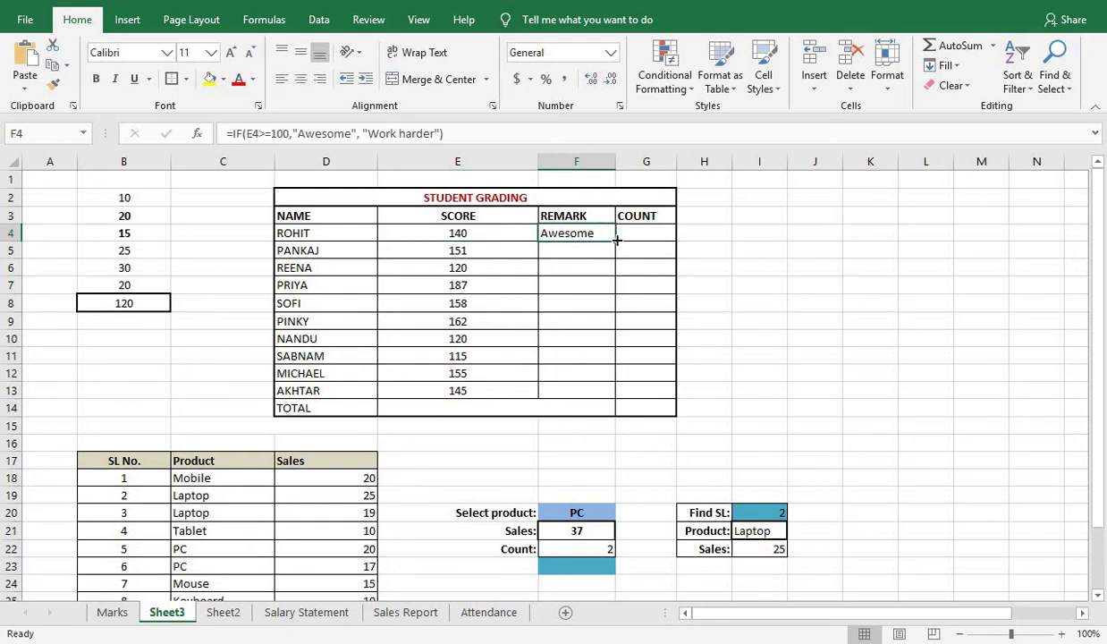
{"action": "left_click_drag", "start_coordinate": [616, 239], "coordinate": [615, 396]}
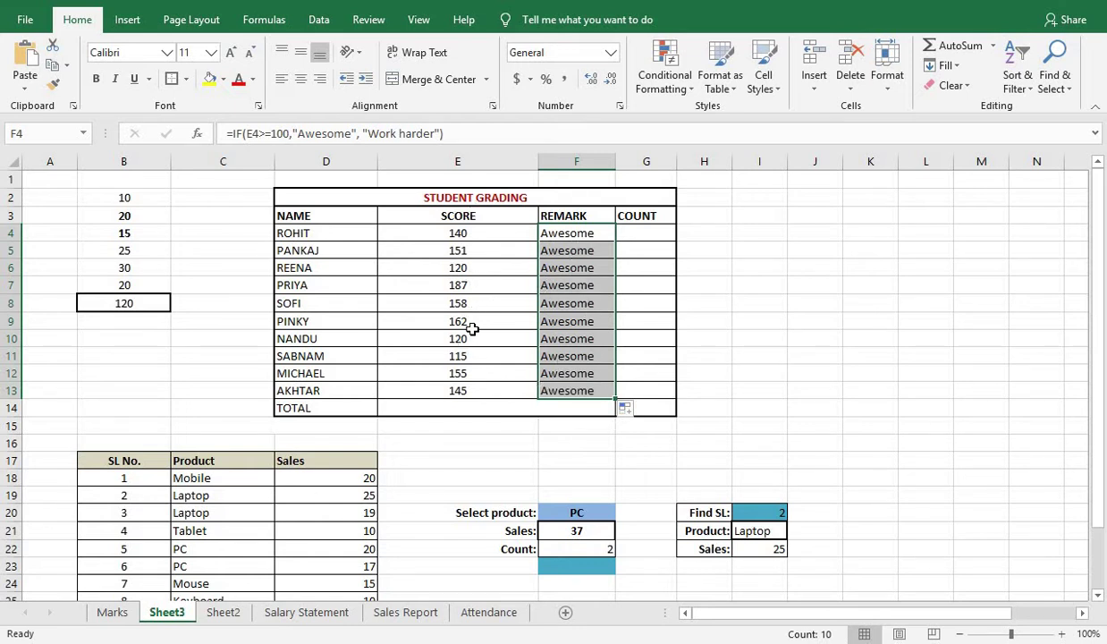
Step: Set the third student's score in E6 to 99 and check the remark formula in F6
{"action": "left_click", "coordinate": [476, 268]}
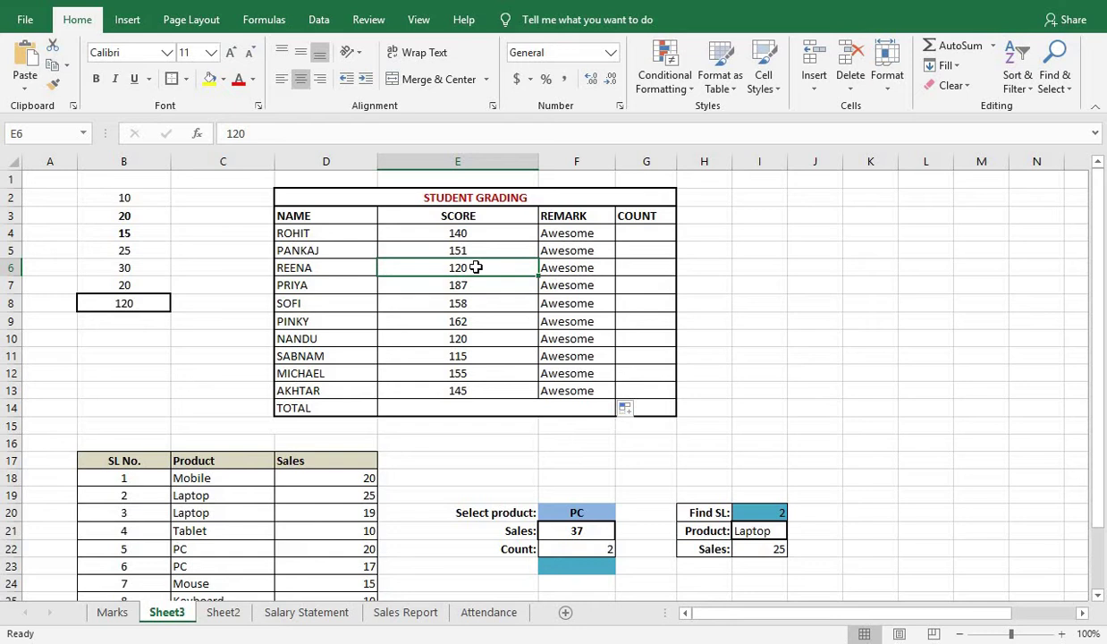
{"action": "type", "text": "99"}
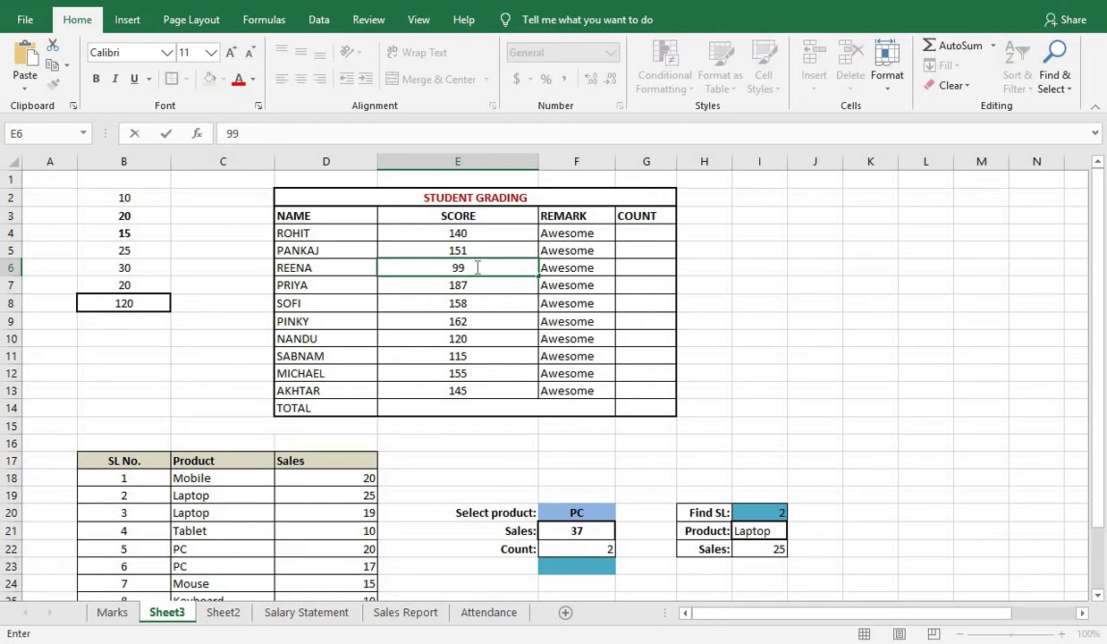
{"action": "key", "text": "Return"}
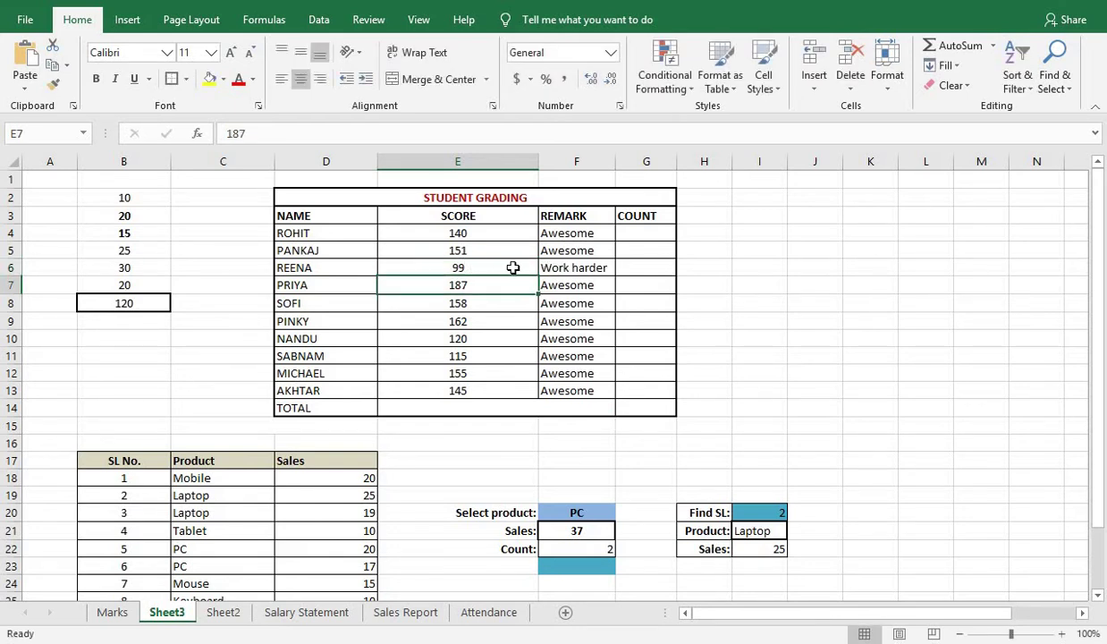
{"action": "left_click", "coordinate": [584, 268]}
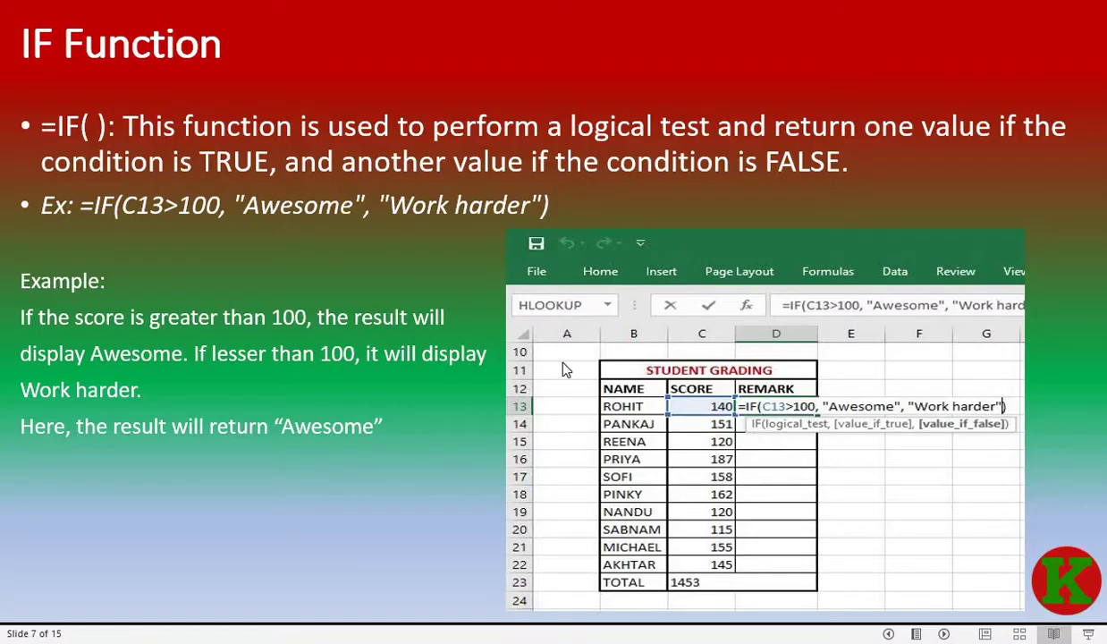
Step: Advance past the IF Function slide and enter =COUNT(D4:F4) in cell G4 of the grading table
{"action": "left_click", "coordinate": [562, 367]}
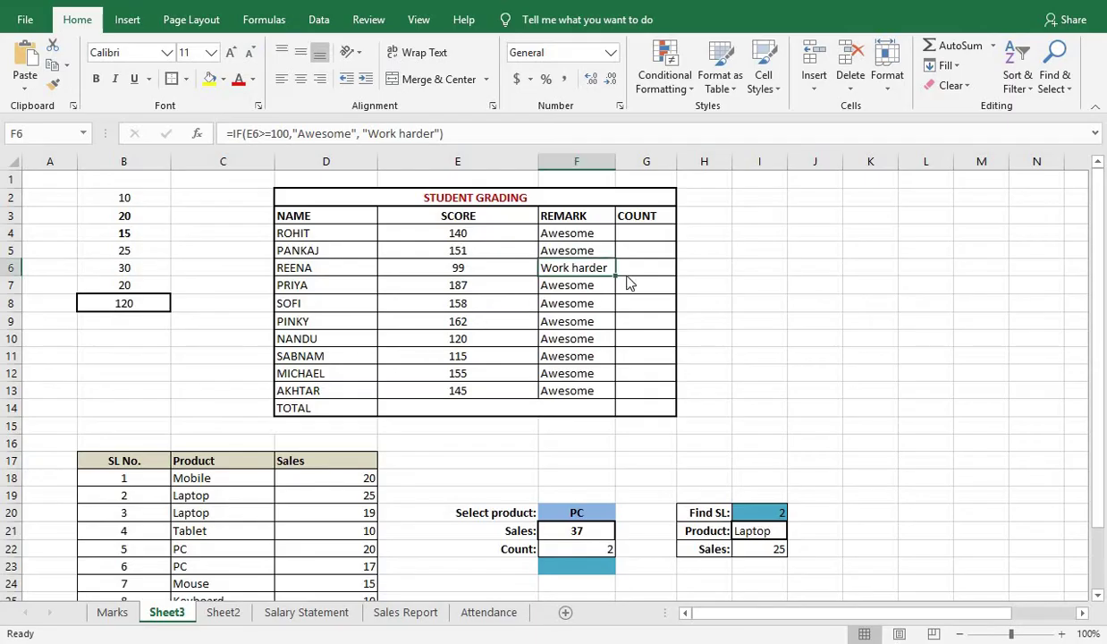
{"action": "left_click", "coordinate": [645, 234]}
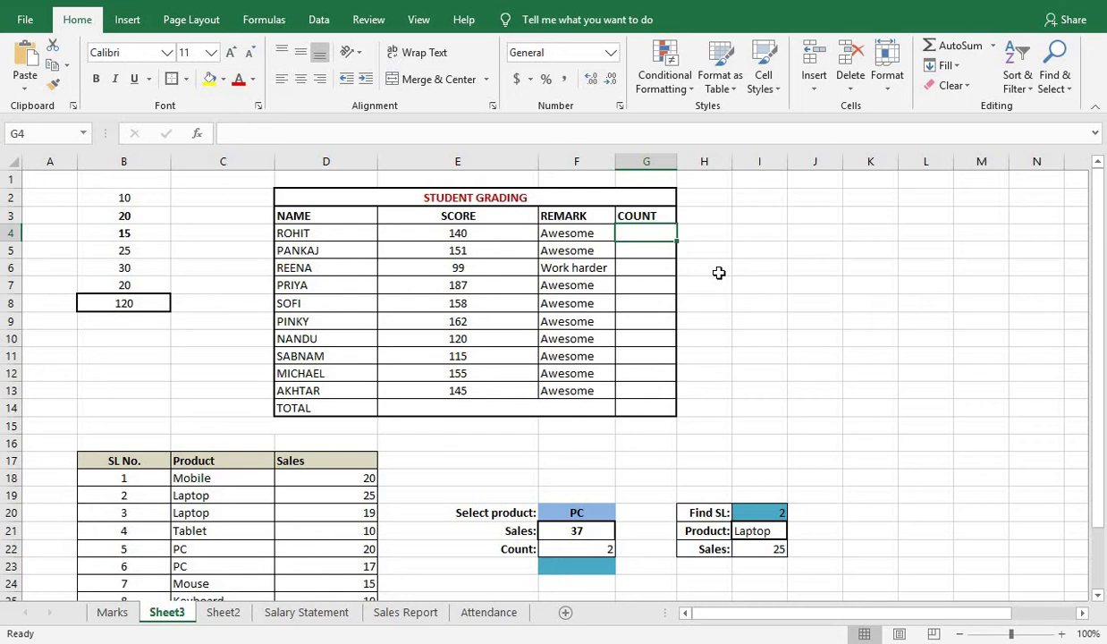
{"action": "type", "text": "=c"}
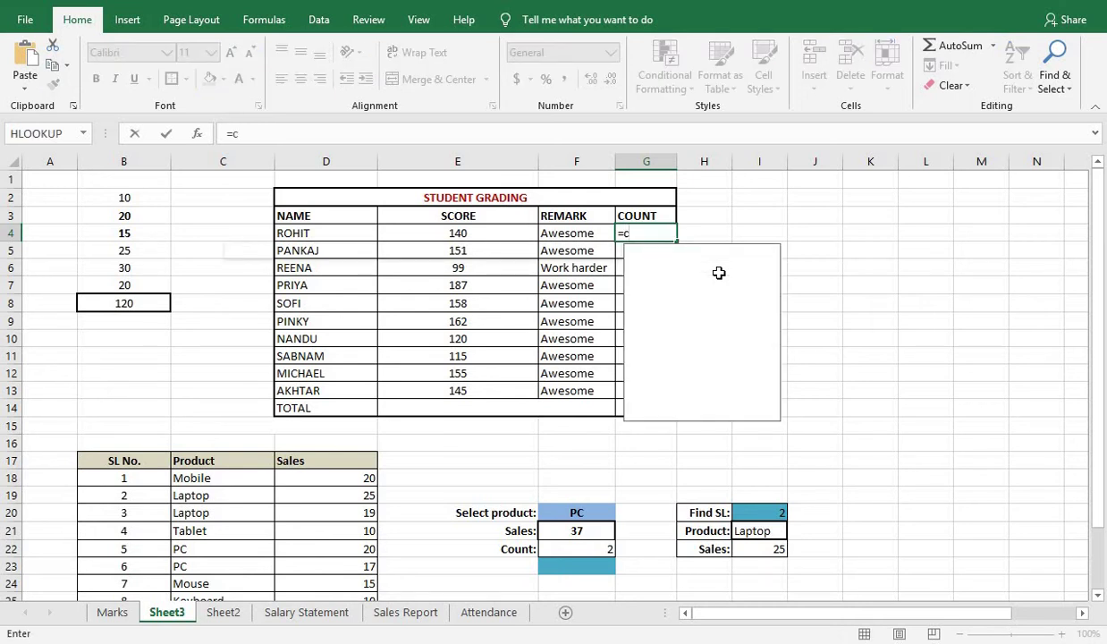
{"action": "type", "text": "ount("}
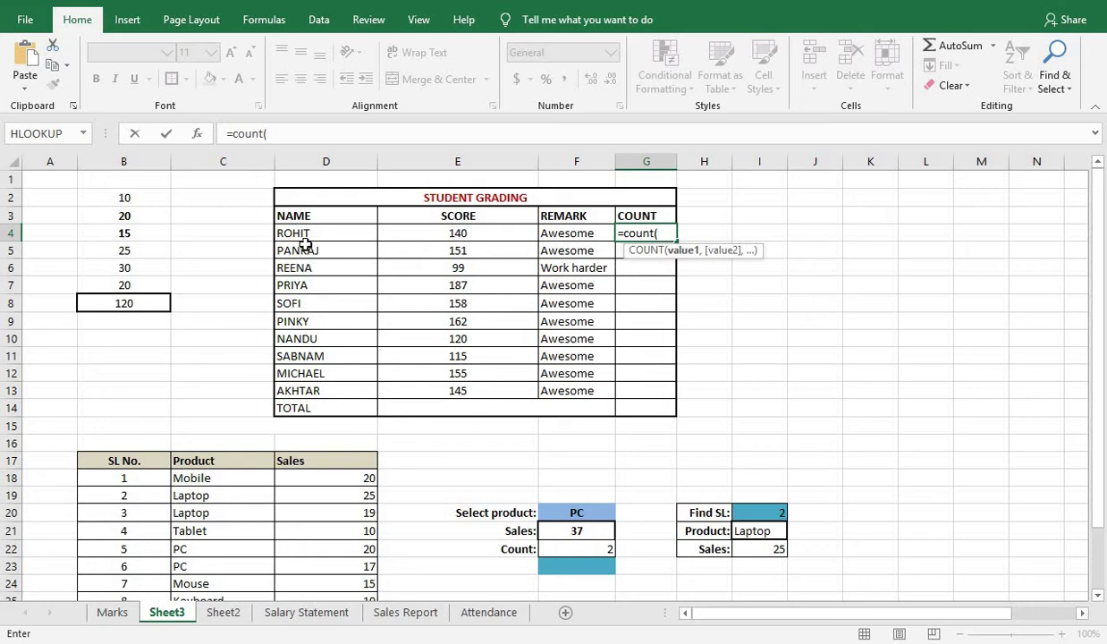
{"action": "left_click_drag", "start_coordinate": [307, 234], "coordinate": [598, 234]}
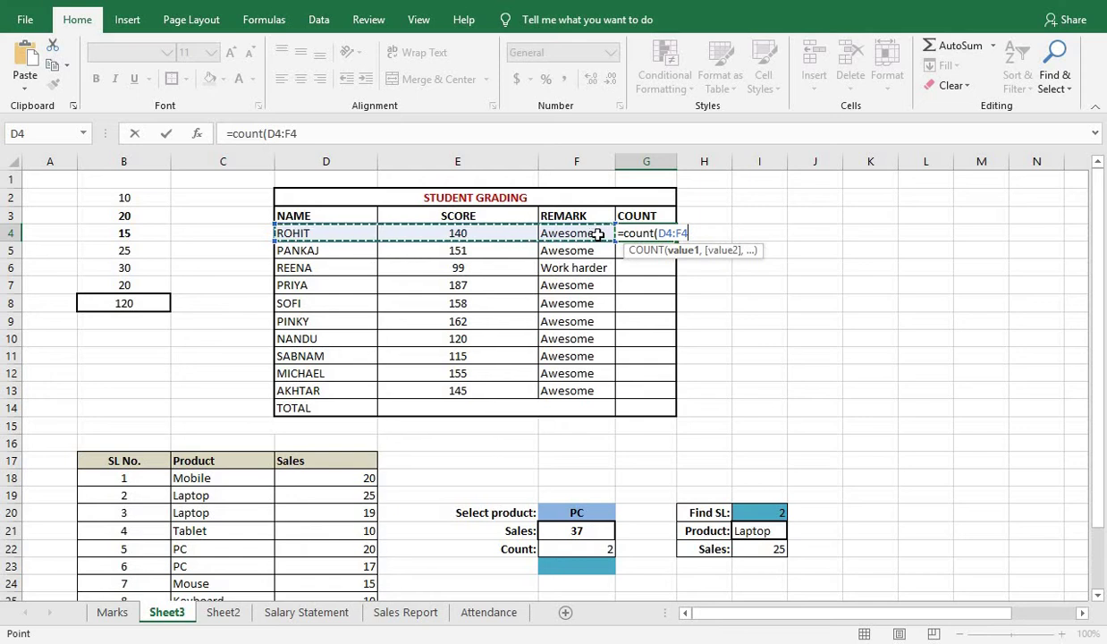
{"action": "type", "text": ")"}
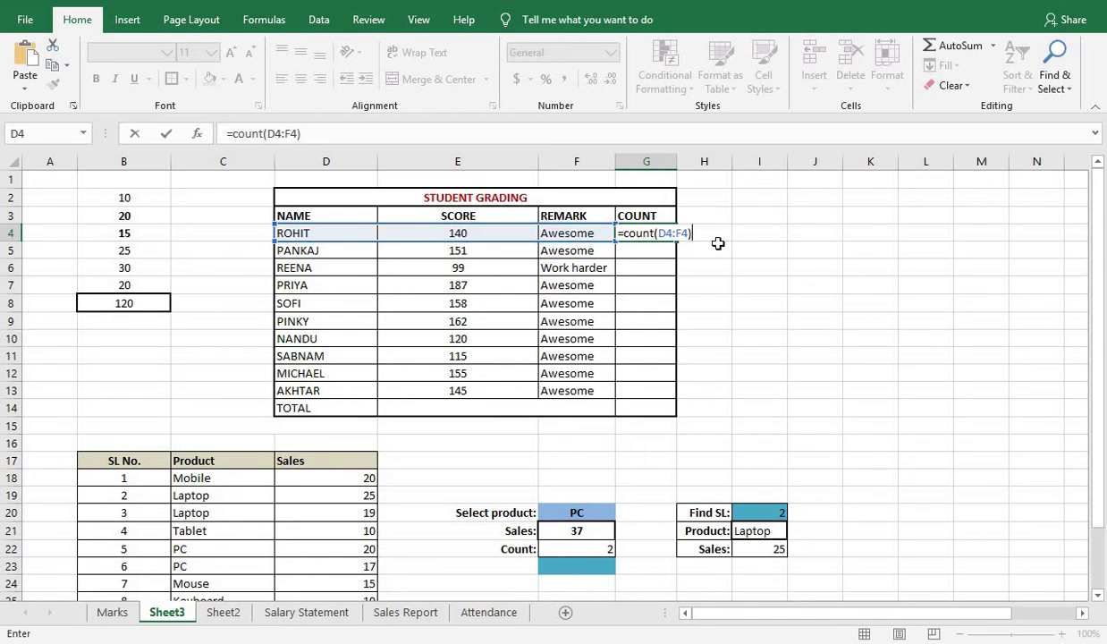
{"action": "key", "text": "Return"}
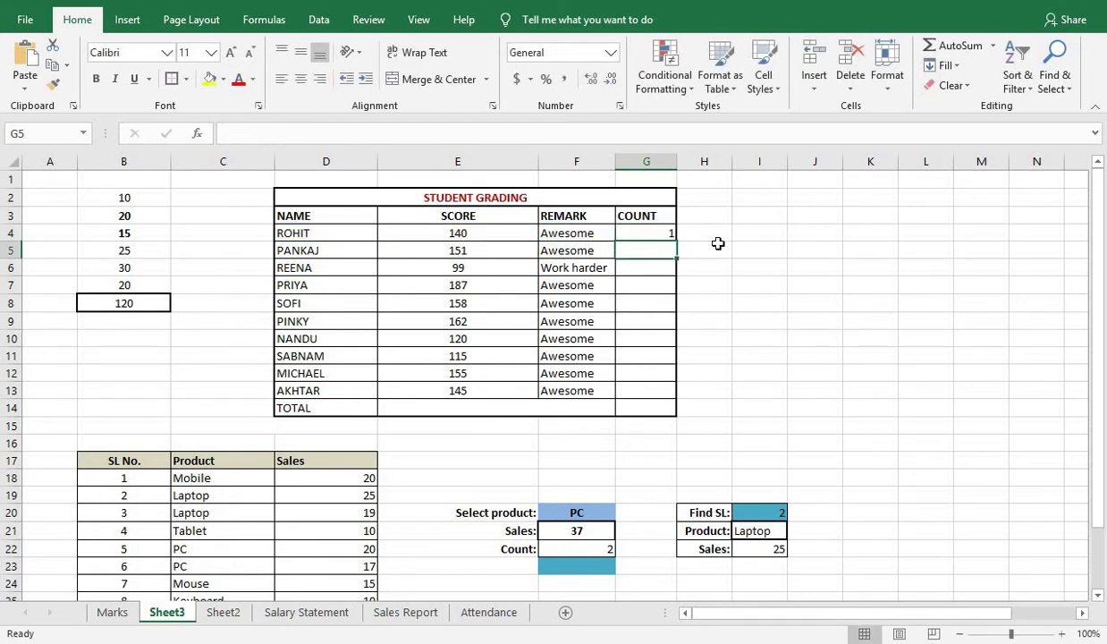
Step: Compare the COUNT formula in G4 with the numeric score in E4
{"action": "left_click", "coordinate": [659, 233]}
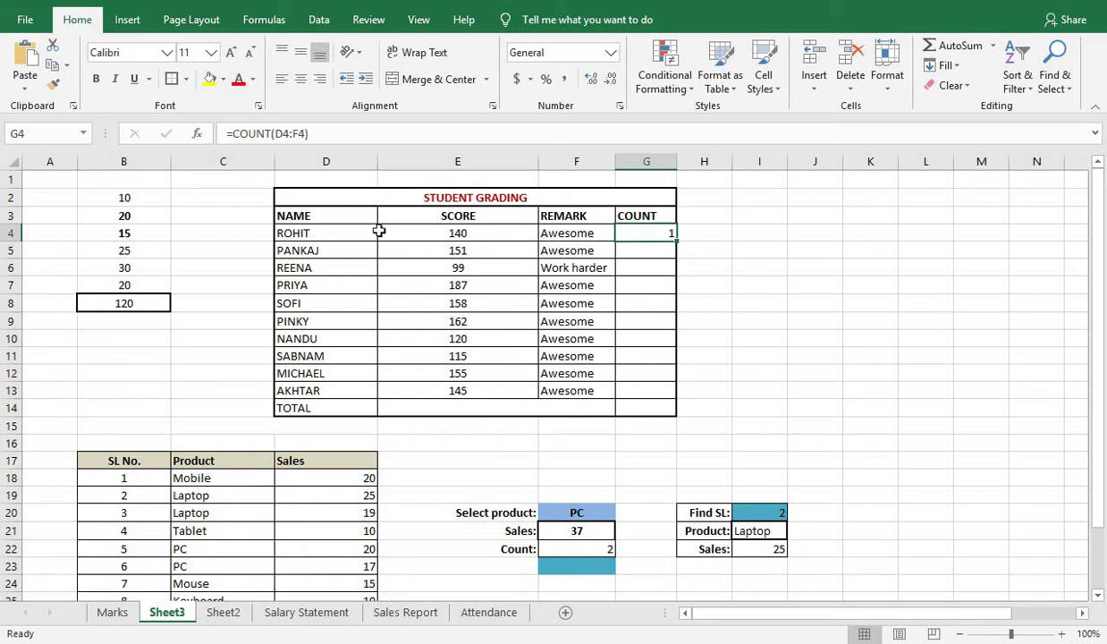
{"action": "left_click", "coordinate": [457, 233]}
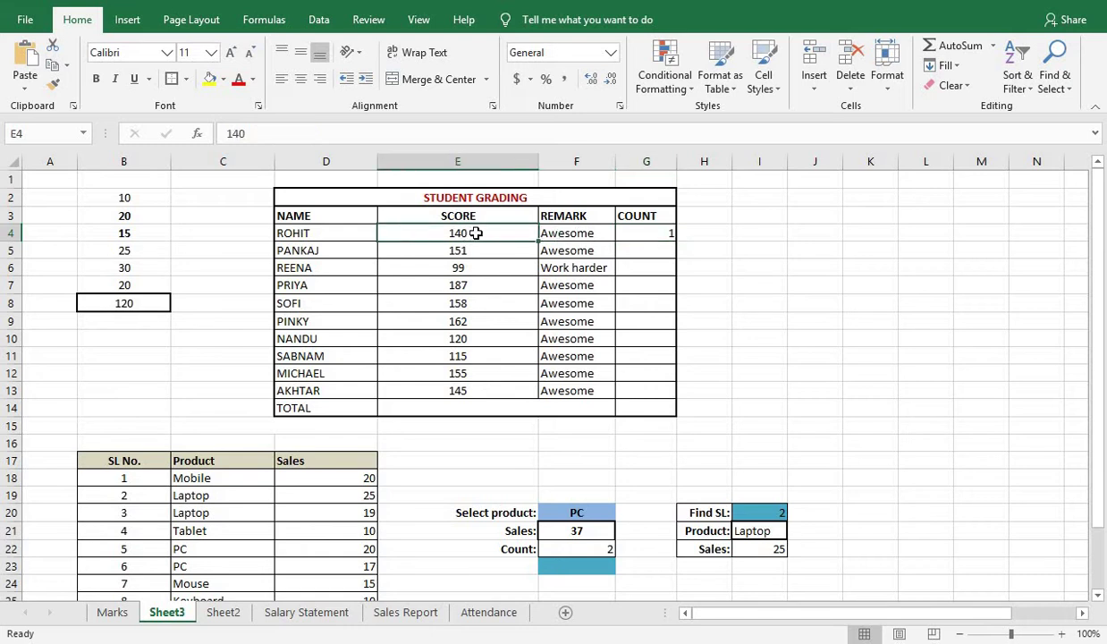
{"action": "left_click", "coordinate": [667, 234]}
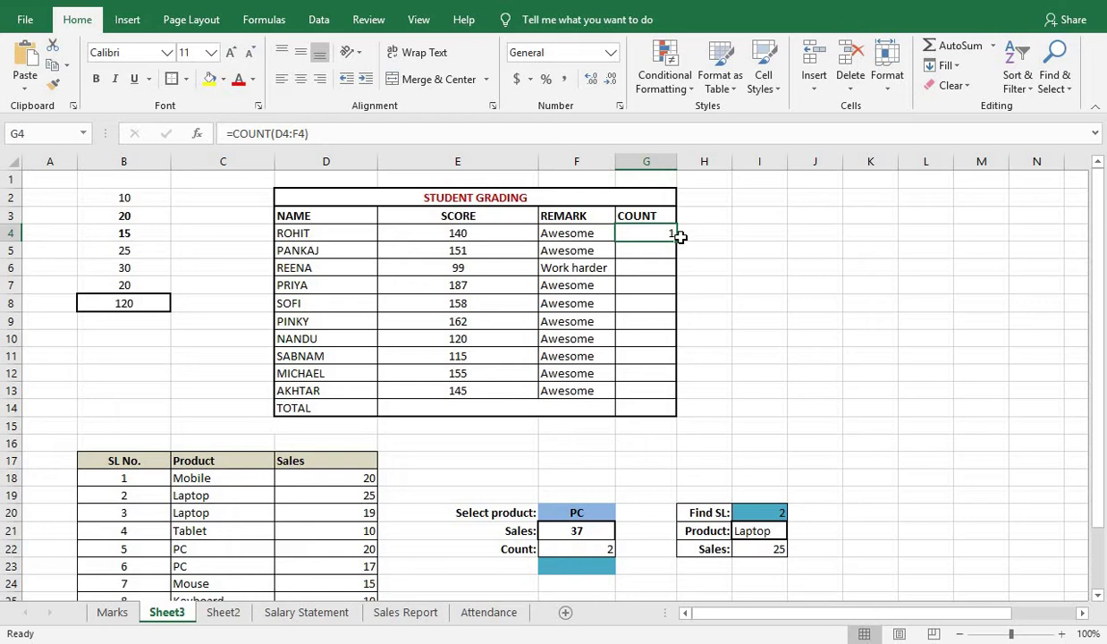
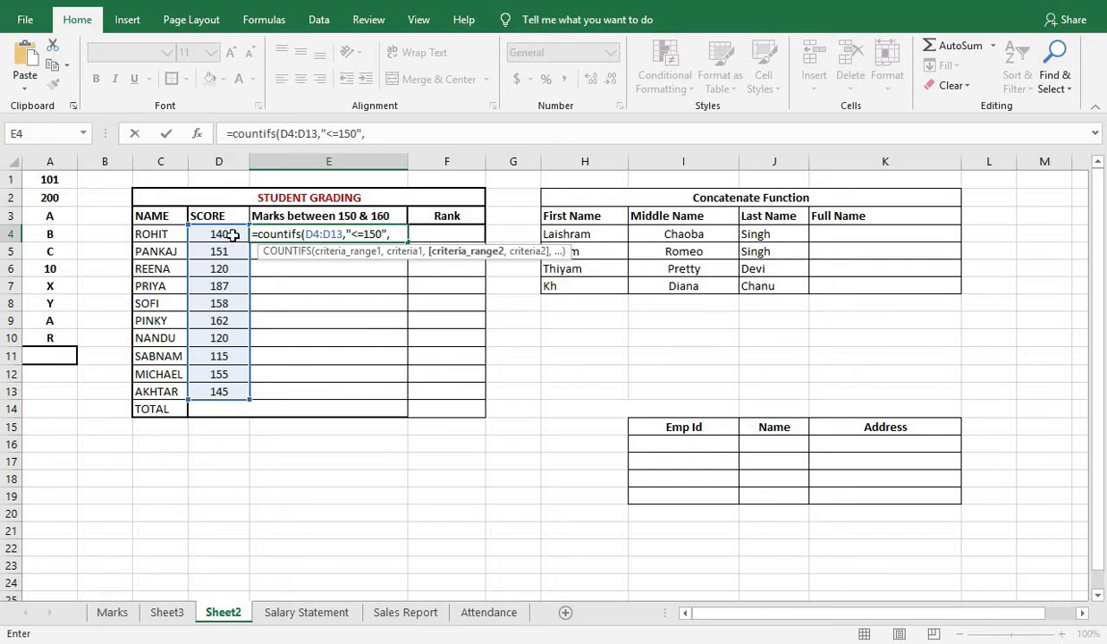
Step: Add D4:D13 with the criterion "<=160" as the second condition of the COUNTIFS formula in E4
{"action": "left_click_drag", "start_coordinate": [232, 234], "coordinate": [232, 391]}
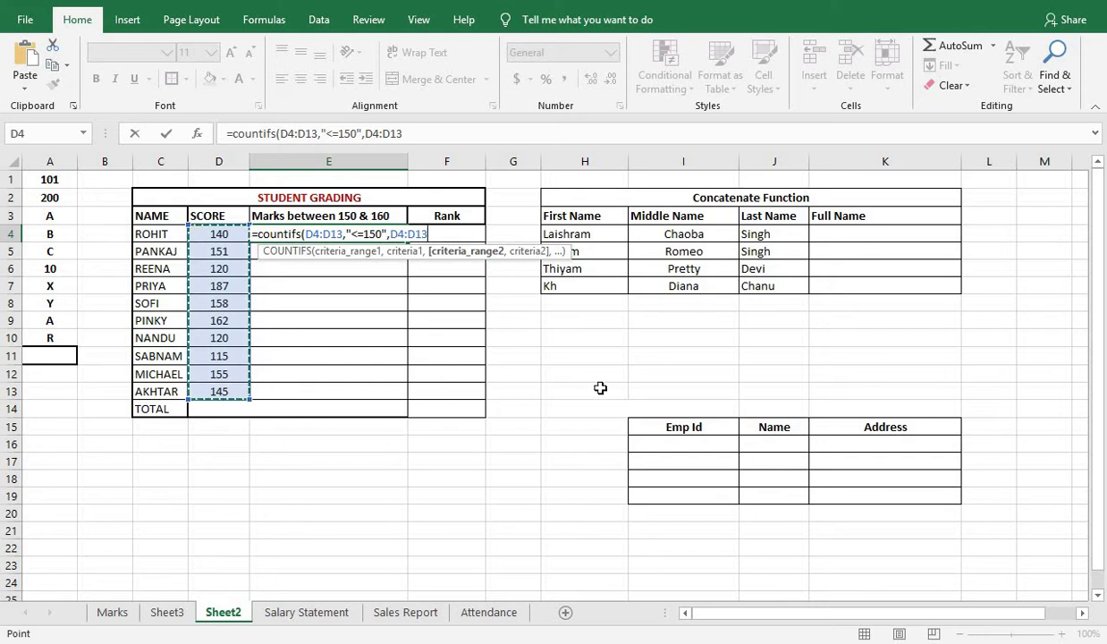
{"action": "type", "text": ",<="}
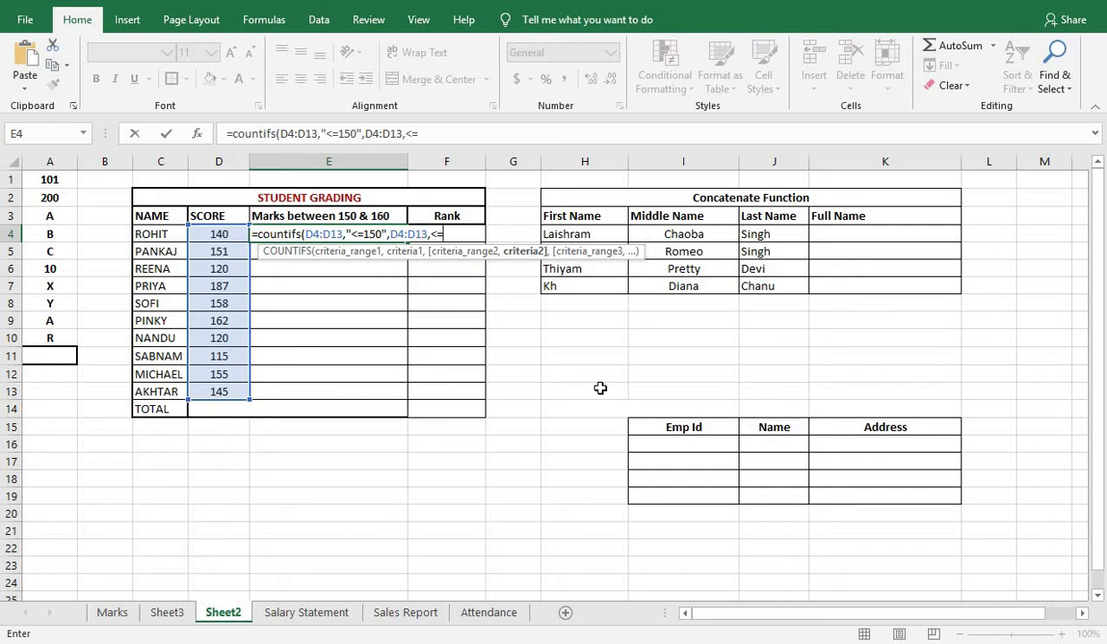
{"action": "key", "text": "BackSpace"}
{"action": "key", "text": "BackSpace"}
{"action": "type", "text": "60"}
{"action": "key", "text": "BackSpace"}
{"action": "key", "text": "BackSpace"}
{"action": "type", "text": "160"}
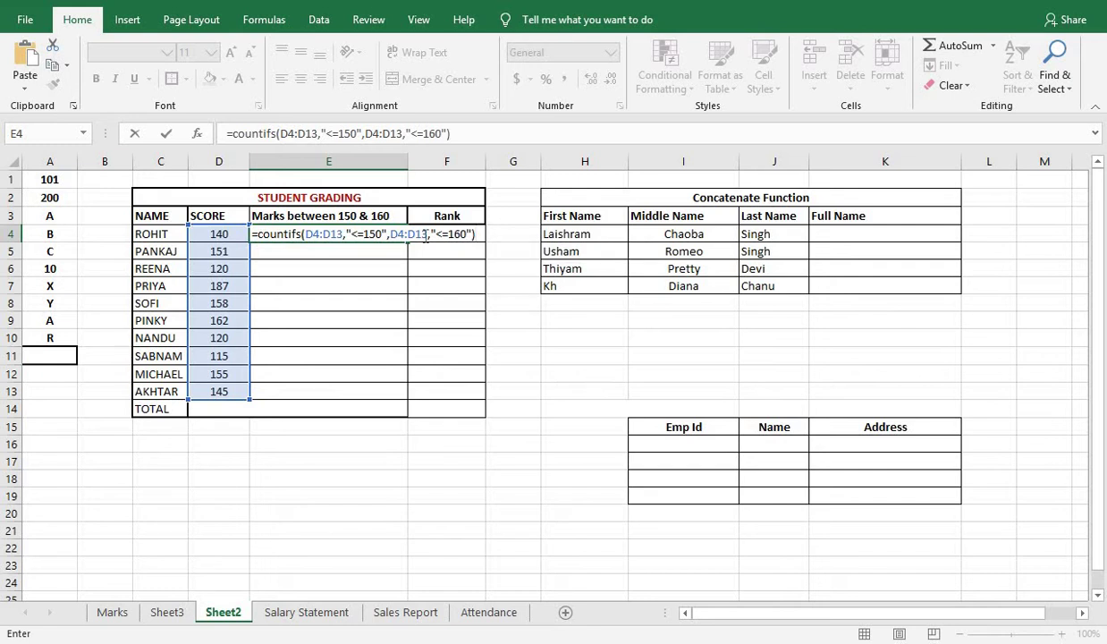
Step: Change the first COUNTIFS criterion in E4 to ">=150"
{"action": "left_click", "coordinate": [358, 237]}
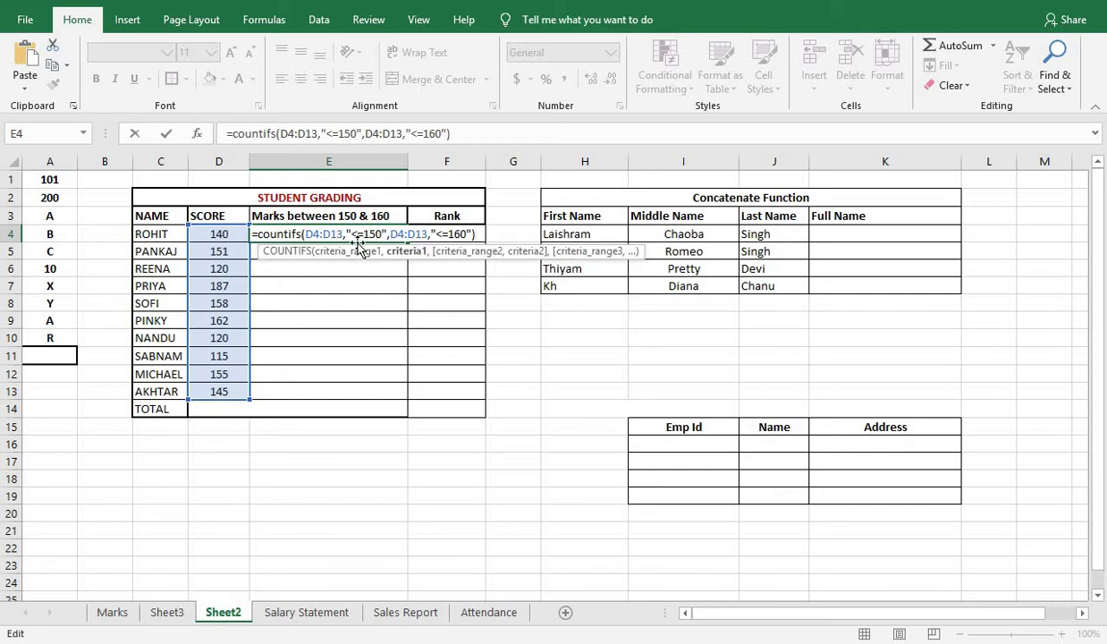
{"action": "key", "text": "BackSpace"}
{"action": "type", "text": ">"}
{"action": "left_click", "coordinate": [484, 234]}
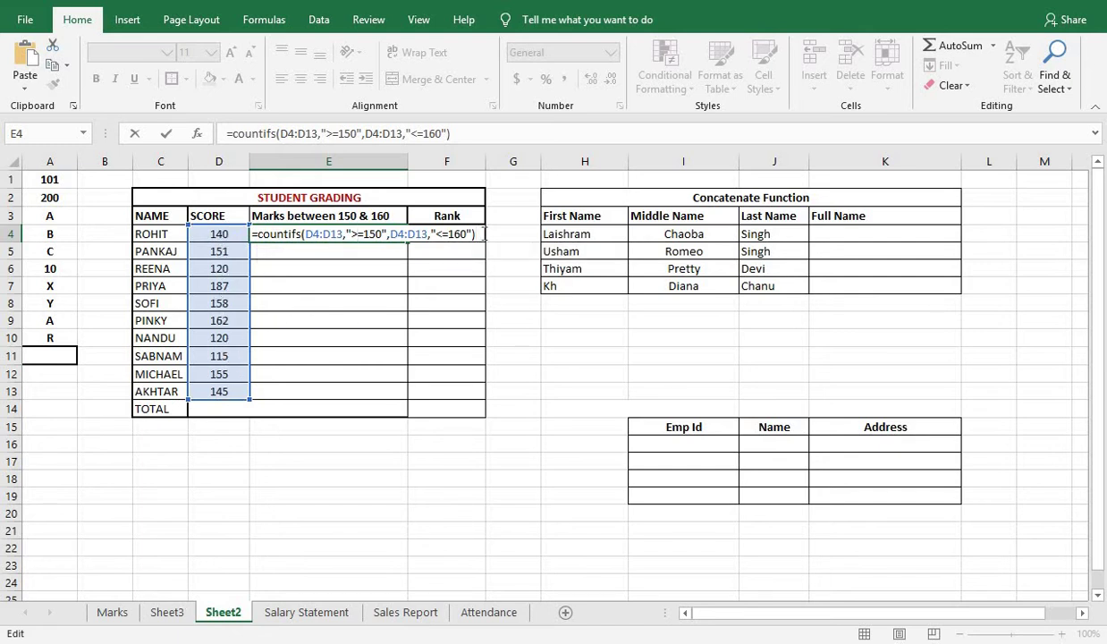
Step: Commit the COUNTIFS formula in E4 and check it against the scores in D5, D8 and D12
{"action": "key", "text": "Return"}
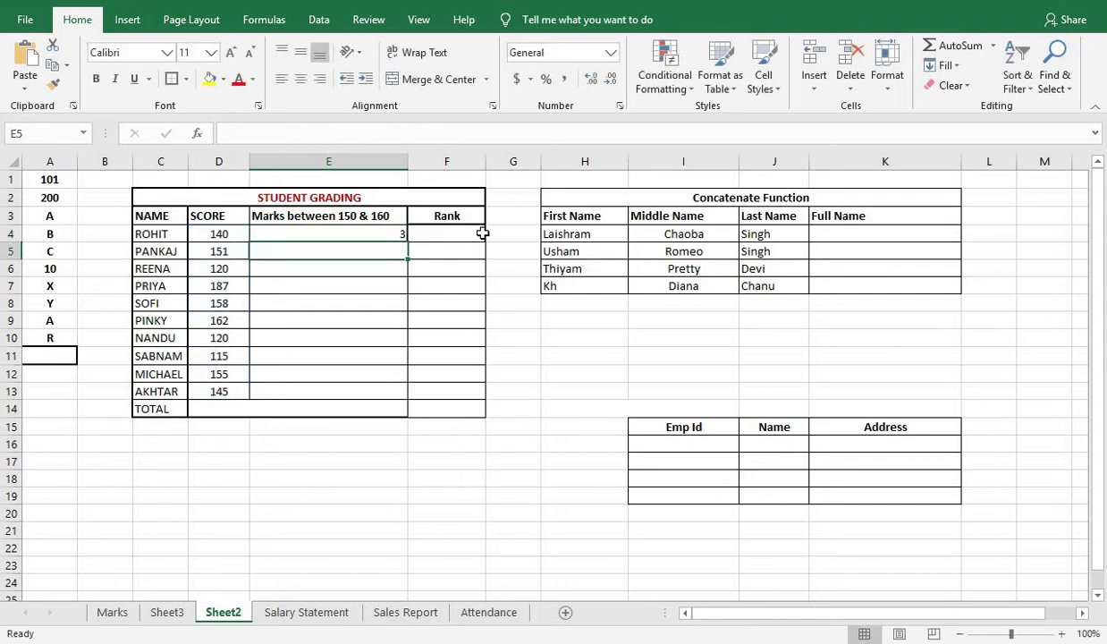
{"action": "left_click", "coordinate": [378, 236]}
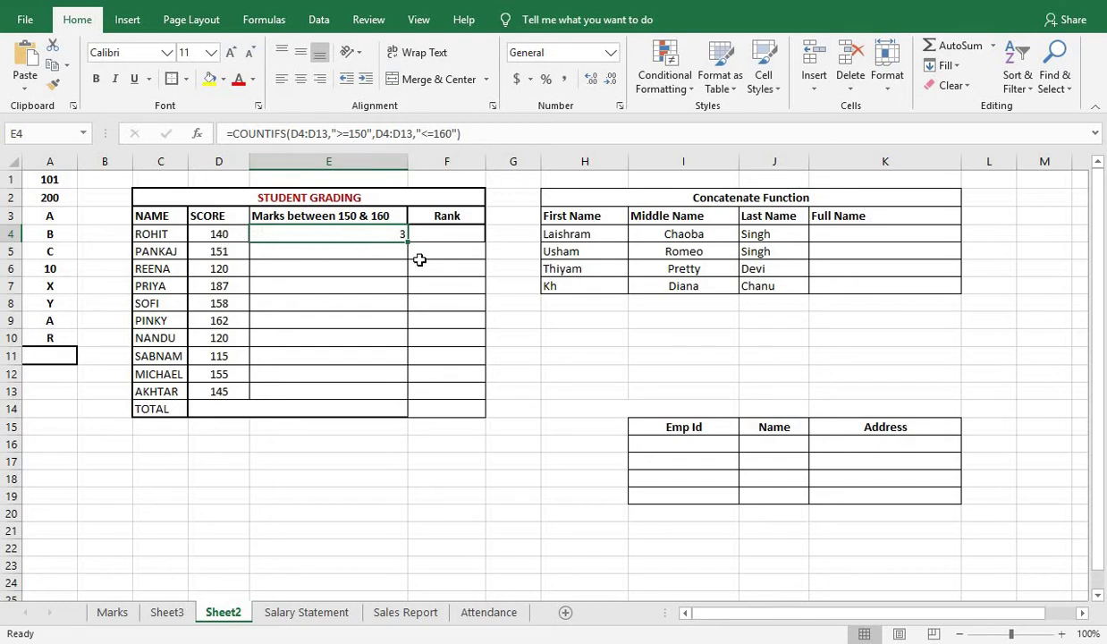
{"action": "left_click", "coordinate": [228, 253]}
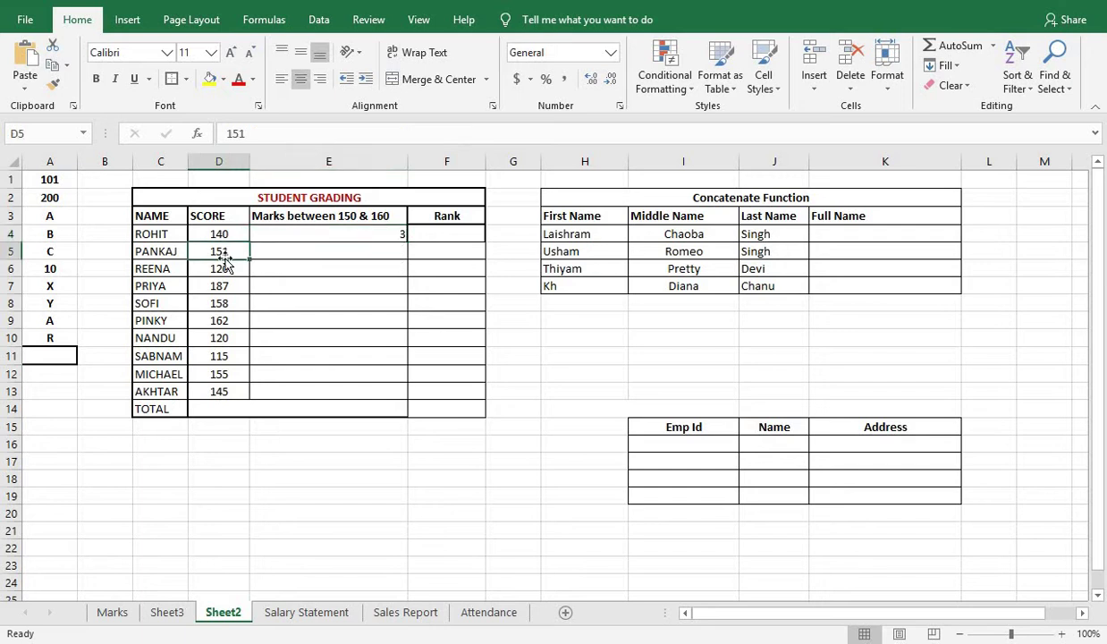
{"action": "left_click", "coordinate": [229, 304]}
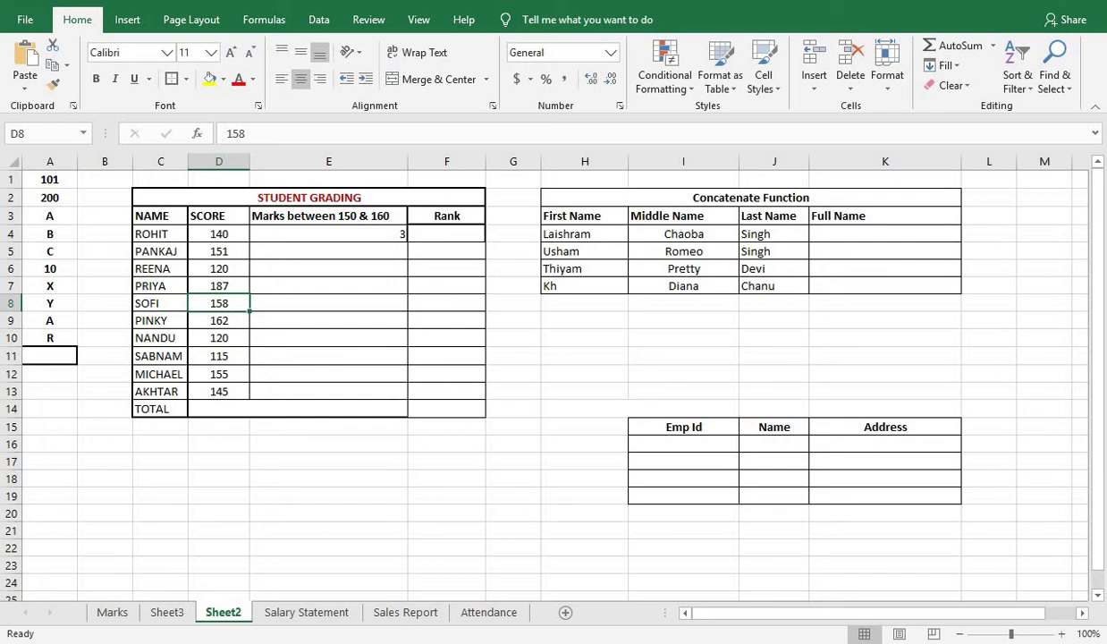
{"action": "left_click", "coordinate": [228, 374]}
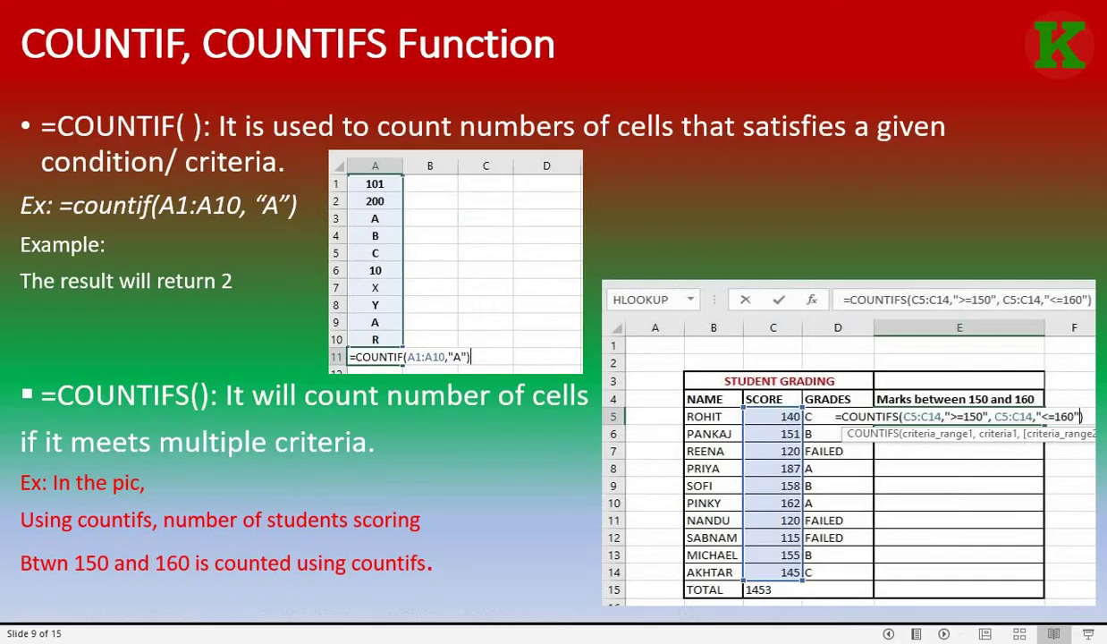
Step: Advance to the RANK Function slide, switch to Excel and enter =RANK(D4,D4:D13) in cell F4
{"action": "key", "text": "Right"}
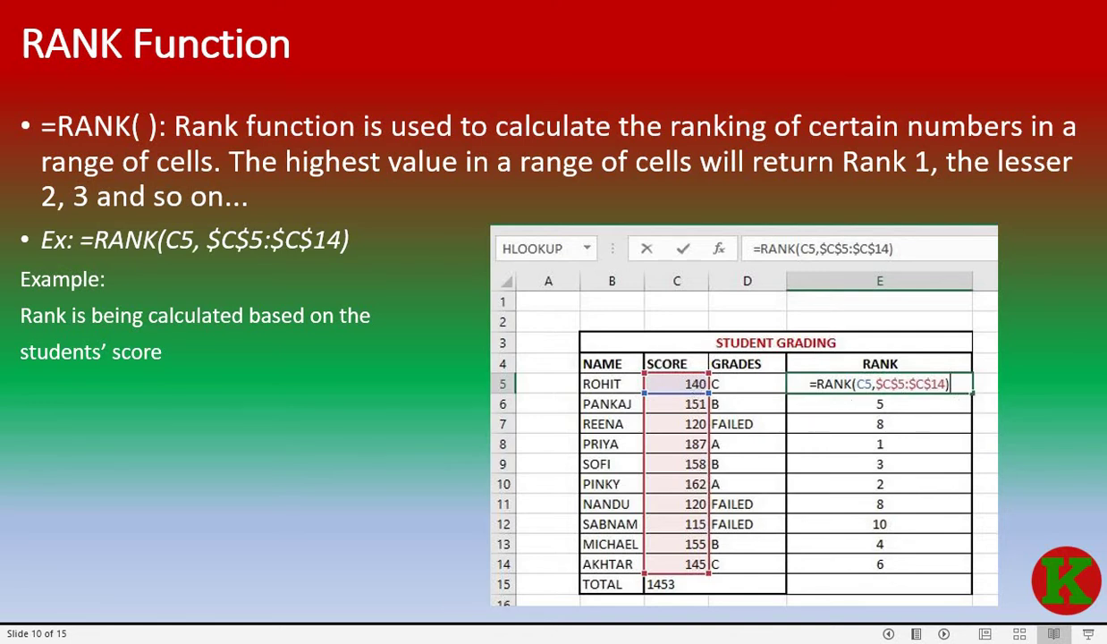
{"action": "key", "text": "alt+Tab"}
{"action": "left_click", "coordinate": [454, 237]}
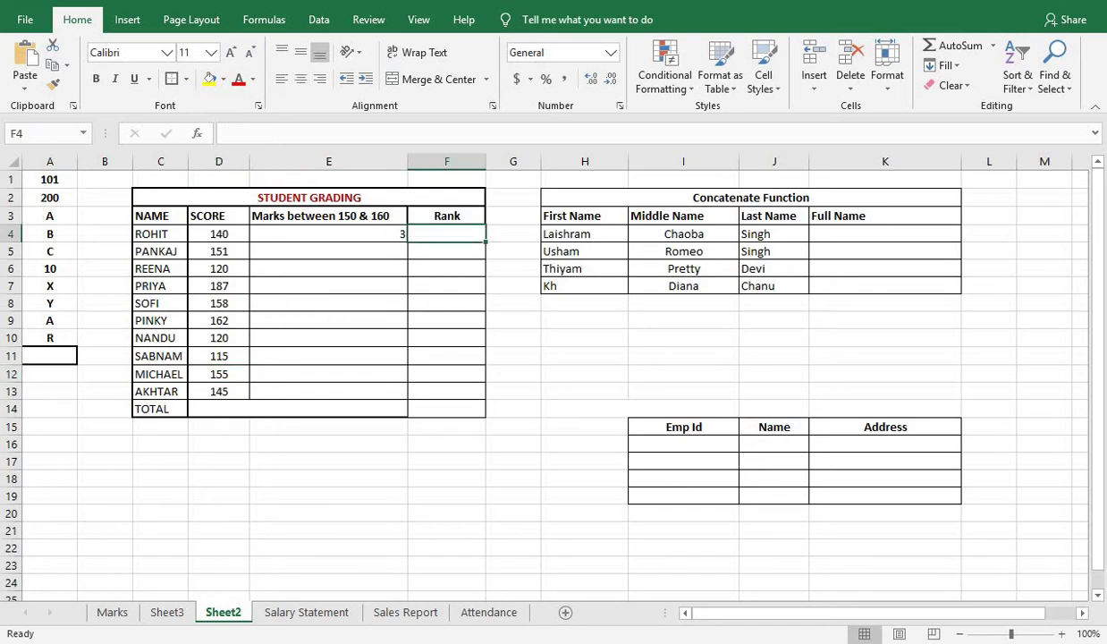
{"action": "type", "text": "=ra"}
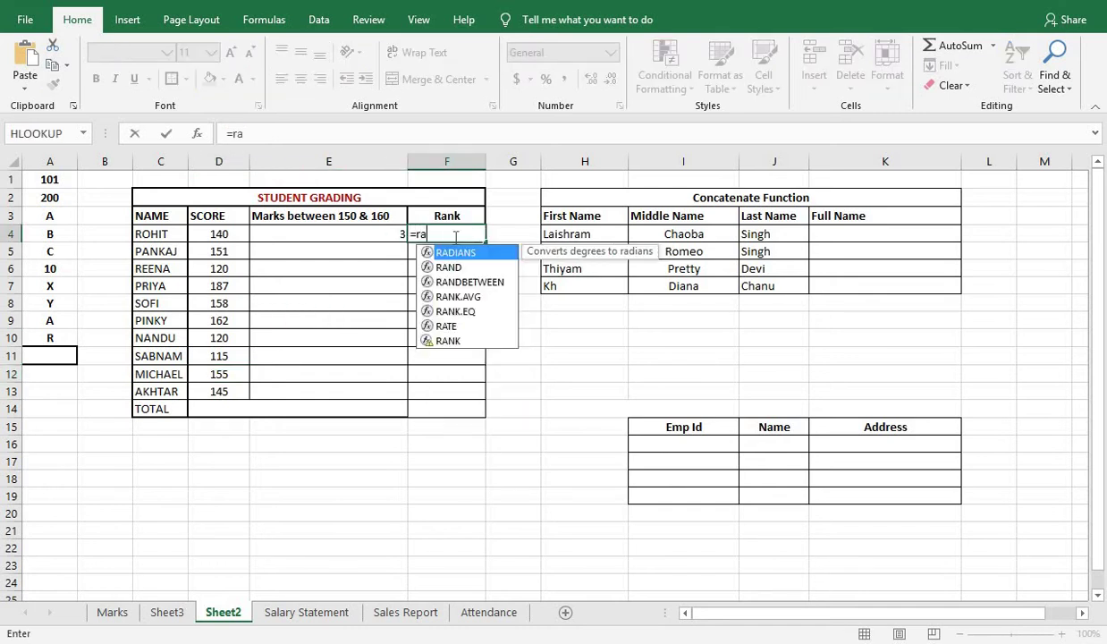
{"action": "type", "text": "nk("}
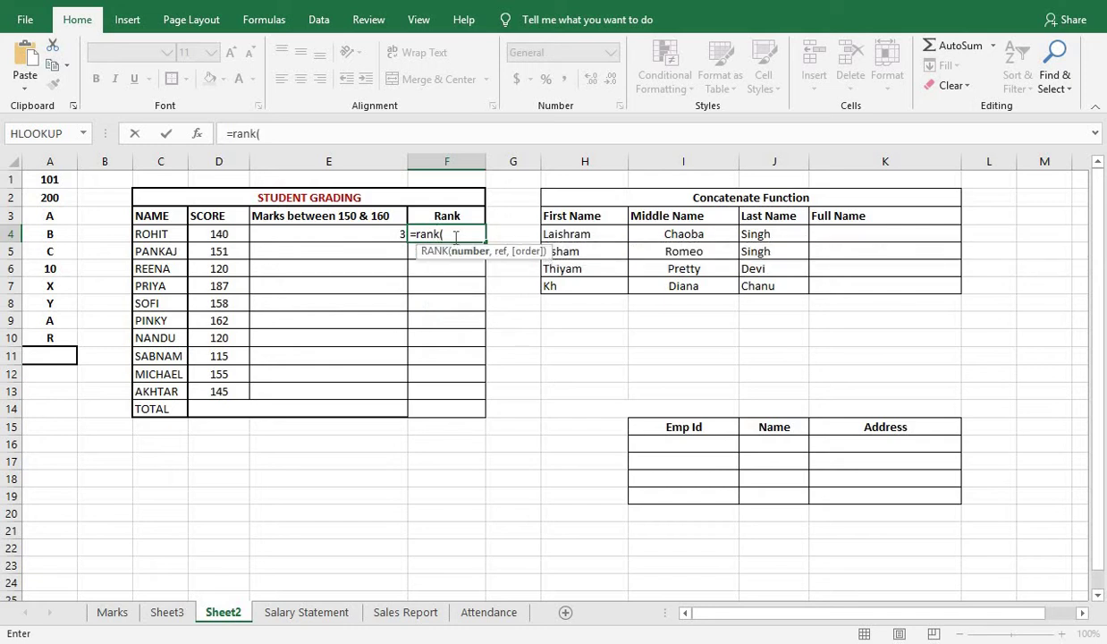
{"action": "left_click", "coordinate": [221, 233]}
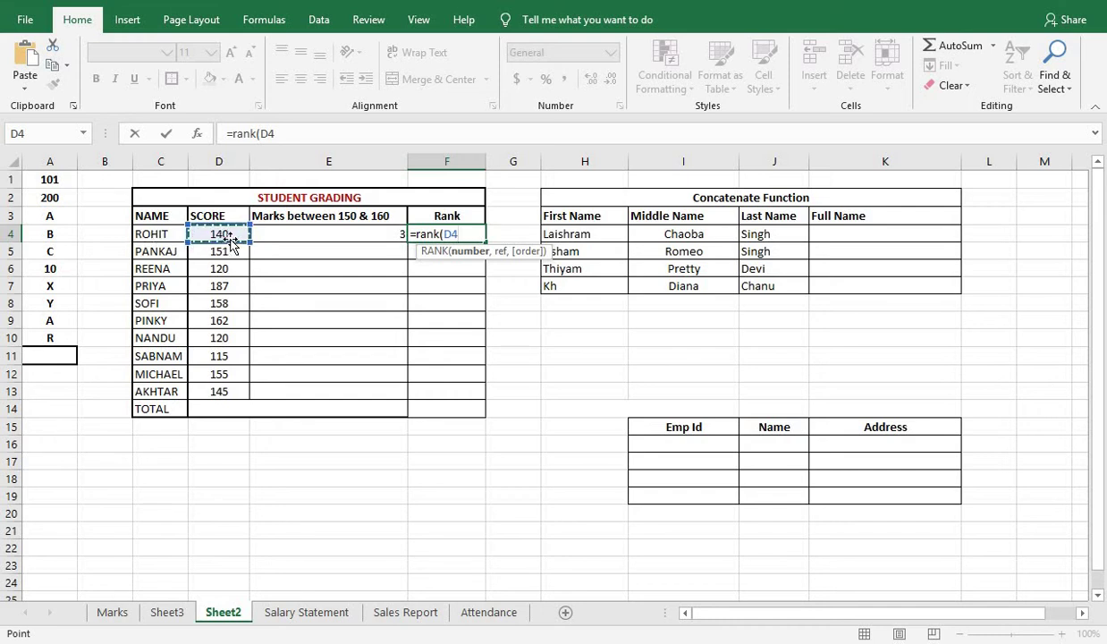
{"action": "type", "text": ","}
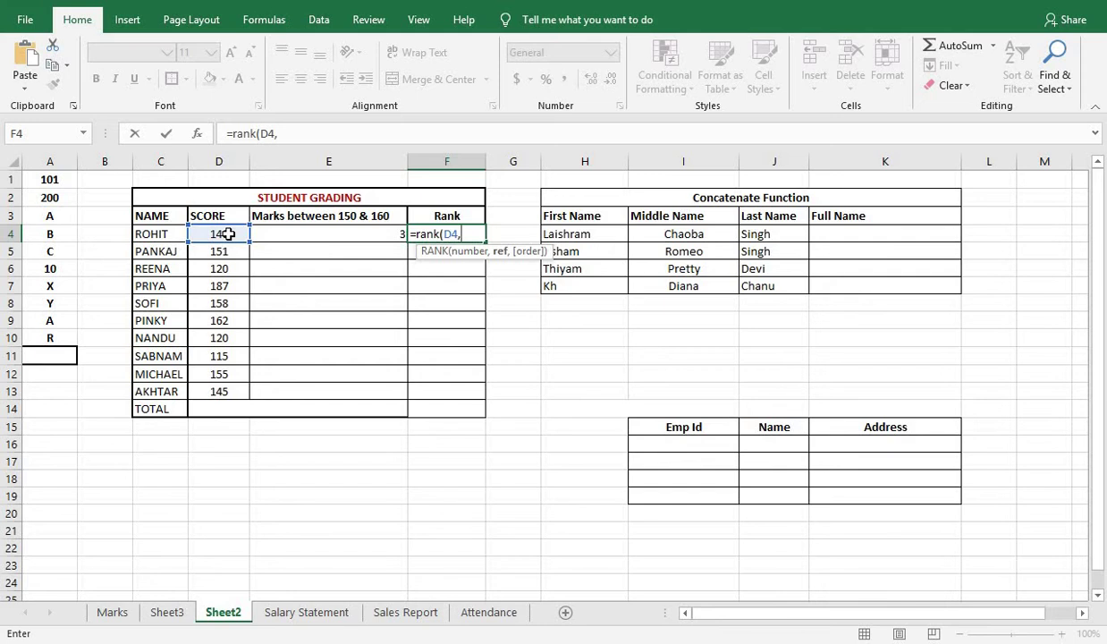
{"action": "left_click_drag", "start_coordinate": [228, 234], "coordinate": [219, 391]}
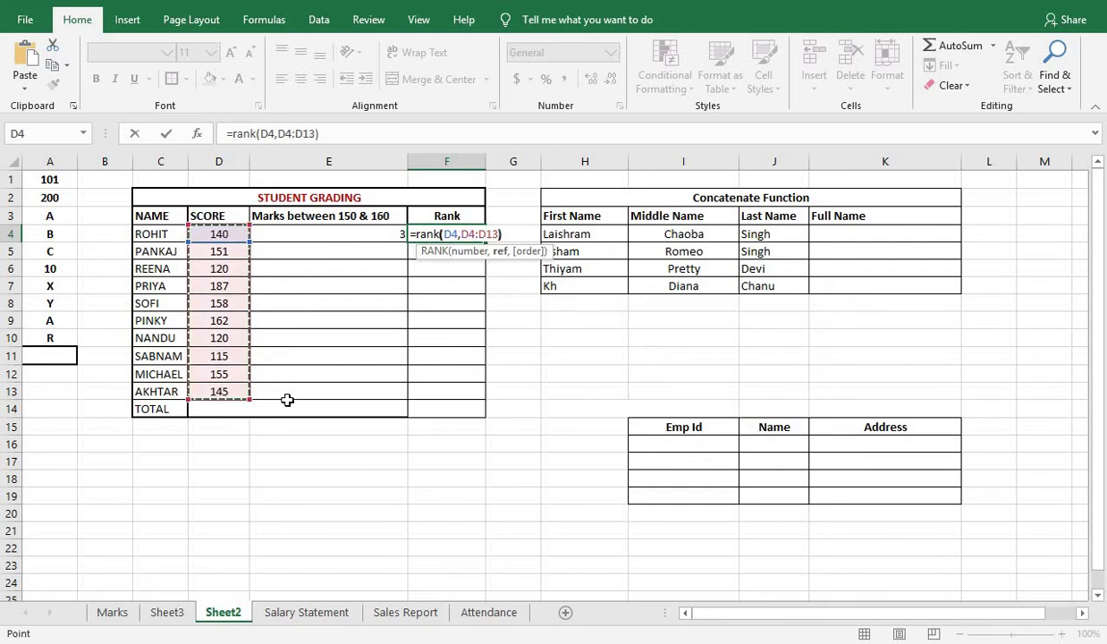
{"action": "type", "text": ")"}
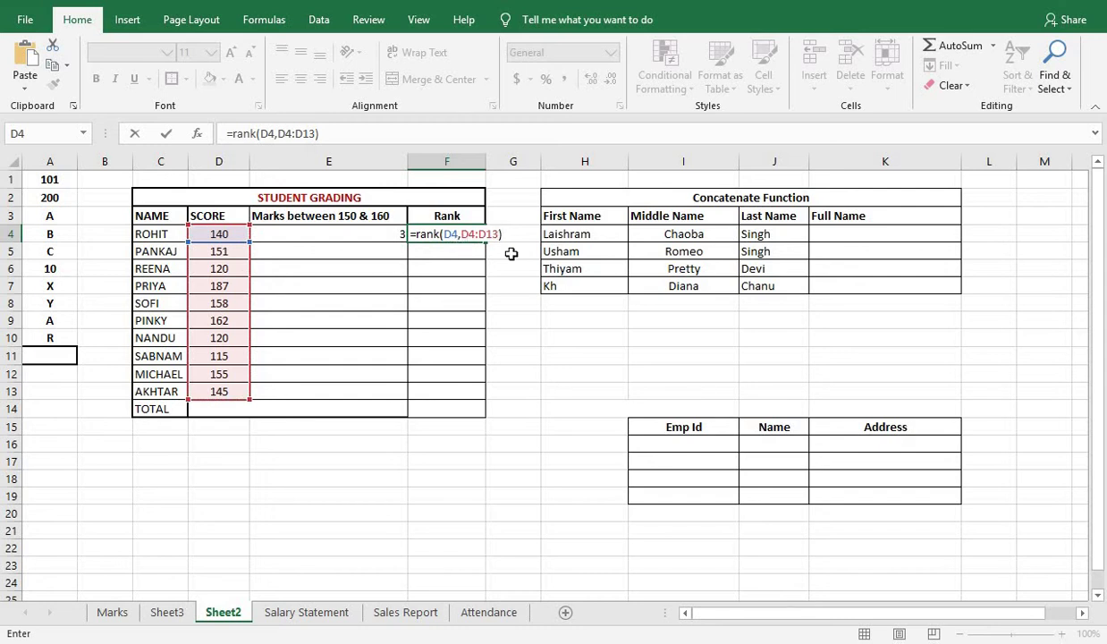
{"action": "key", "text": "Return"}
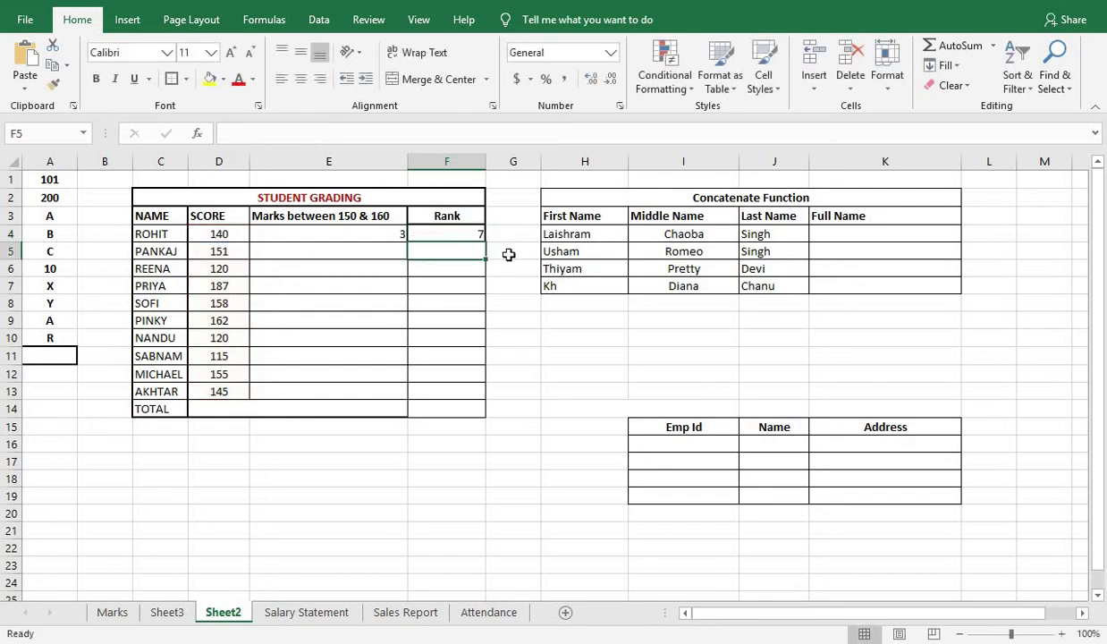
Step: Fill the RANK formula from F4 down to F13 and center the ranks
{"action": "left_click", "coordinate": [467, 236]}
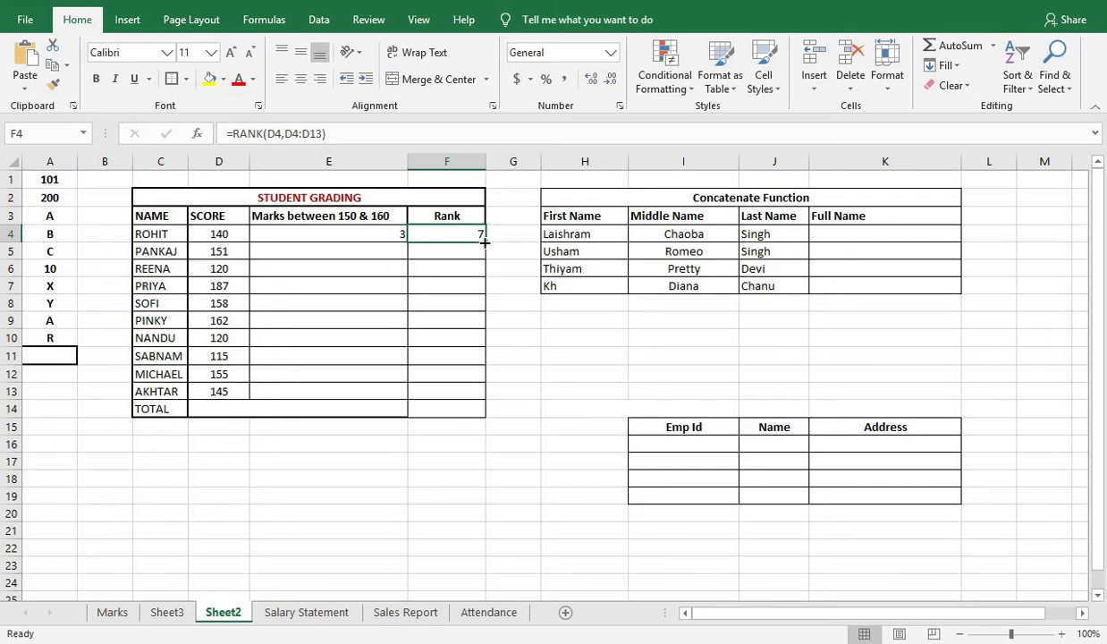
{"action": "left_click_drag", "start_coordinate": [486, 243], "coordinate": [456, 395]}
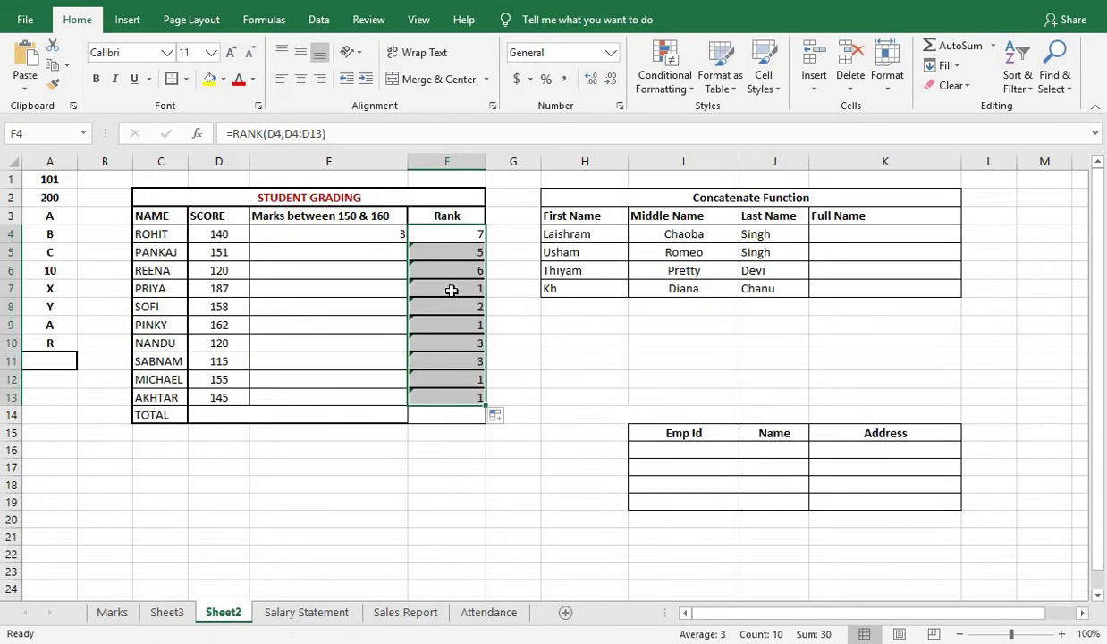
{"action": "left_click", "coordinate": [301, 79]}
Step: Compare the rank formulas in F7 and F9 with the matching scores in column D
{"action": "left_click", "coordinate": [456, 288]}
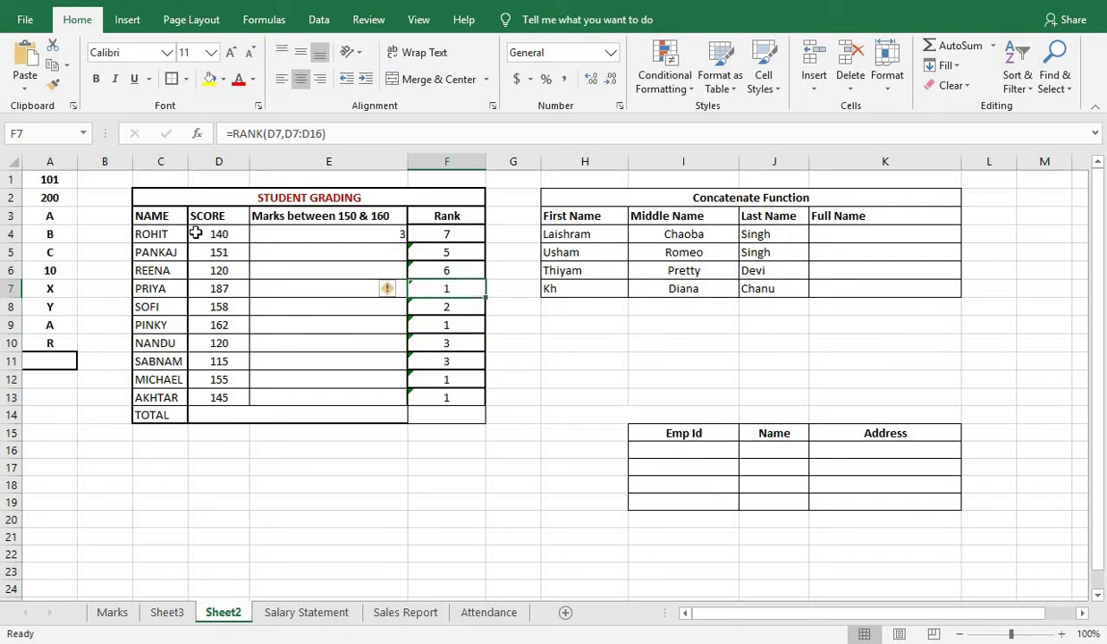
{"action": "left_click", "coordinate": [453, 326]}
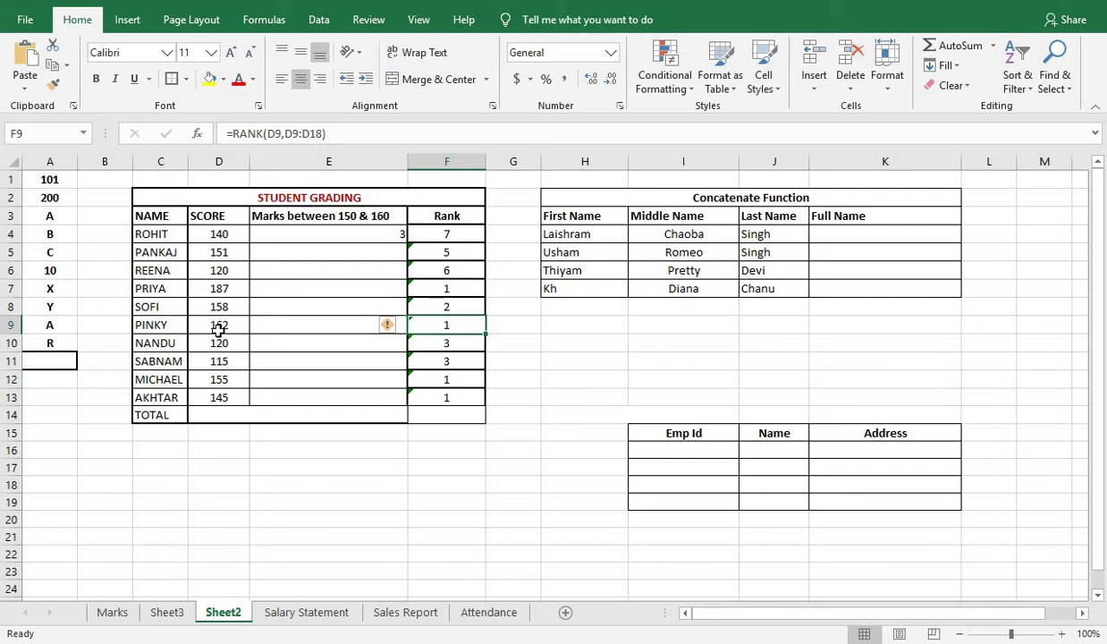
{"action": "left_click", "coordinate": [427, 283]}
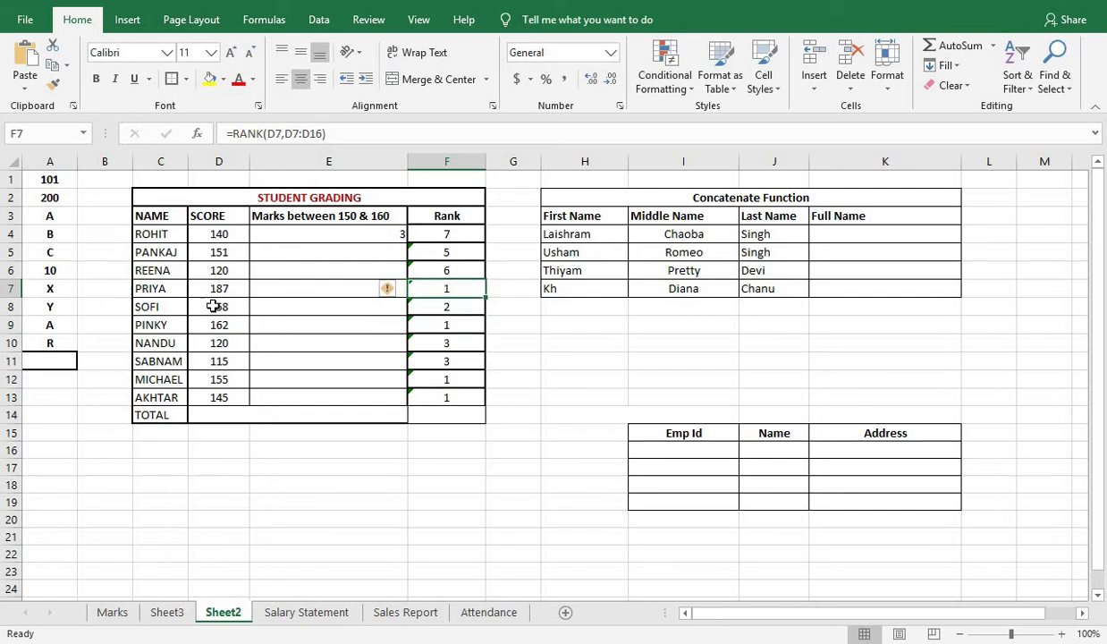
{"action": "left_click", "coordinate": [453, 324]}
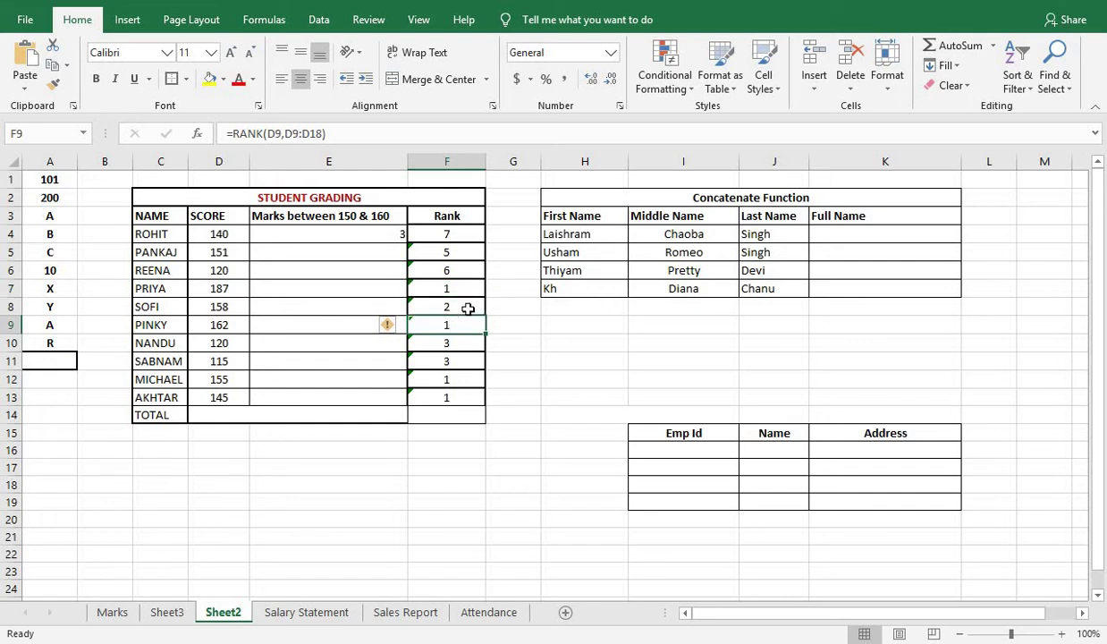
Step: Make the RANK range in F4 absolute as $D$4:$D$13 and refill the formula down to F13
{"action": "left_click", "coordinate": [459, 236]}
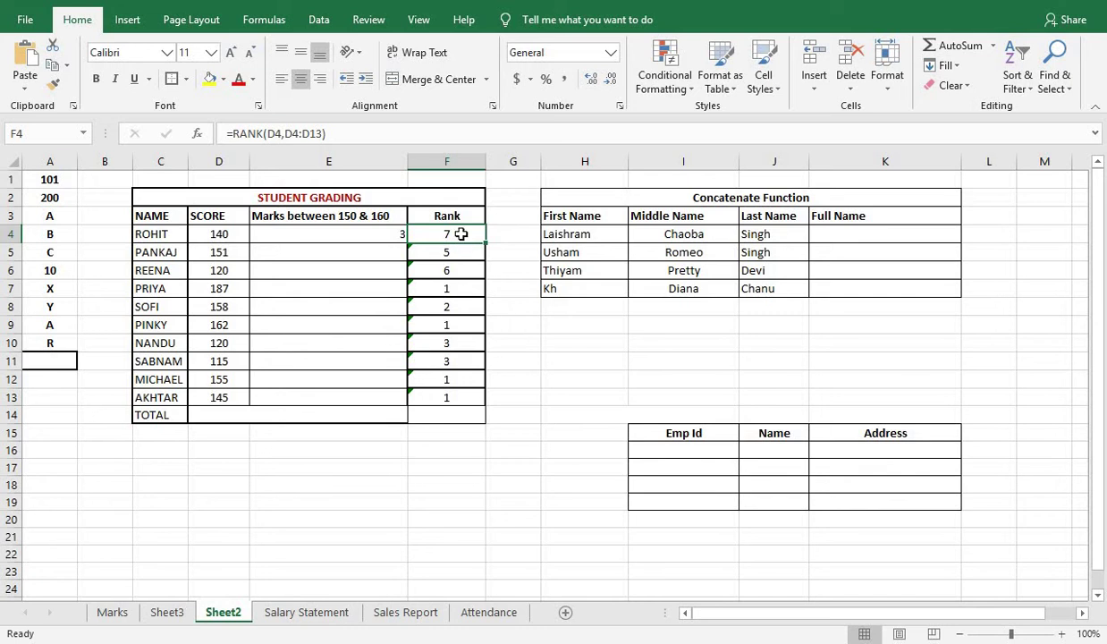
{"action": "double_click", "coordinate": [460, 236]}
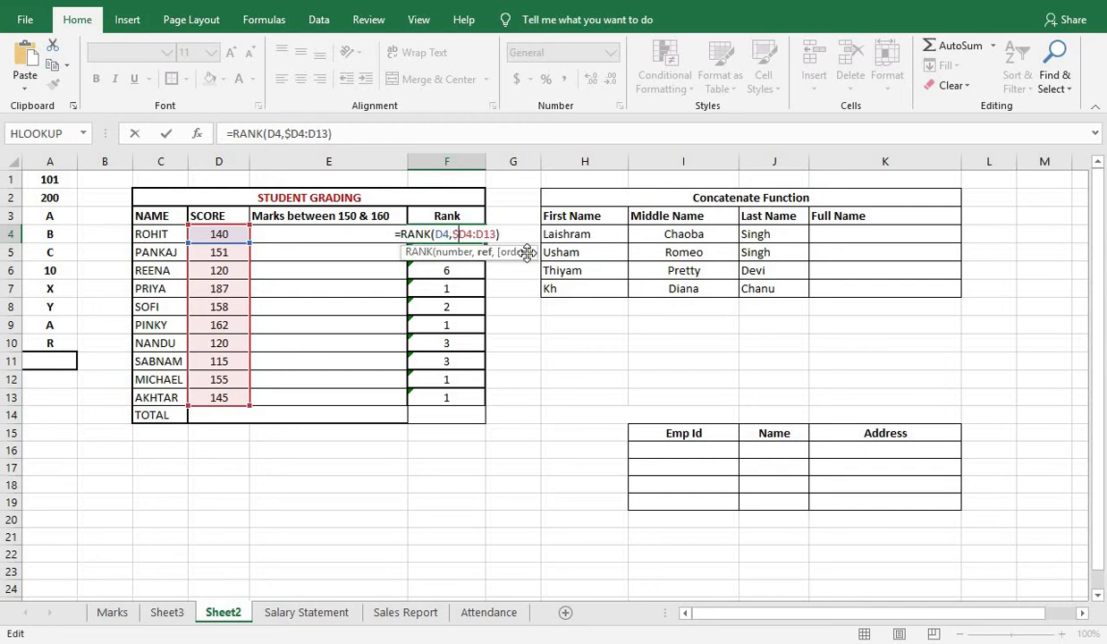
{"action": "type", "text": "$"}
{"action": "left_click", "coordinate": [467, 234]}
{"action": "type", "text": "$"}
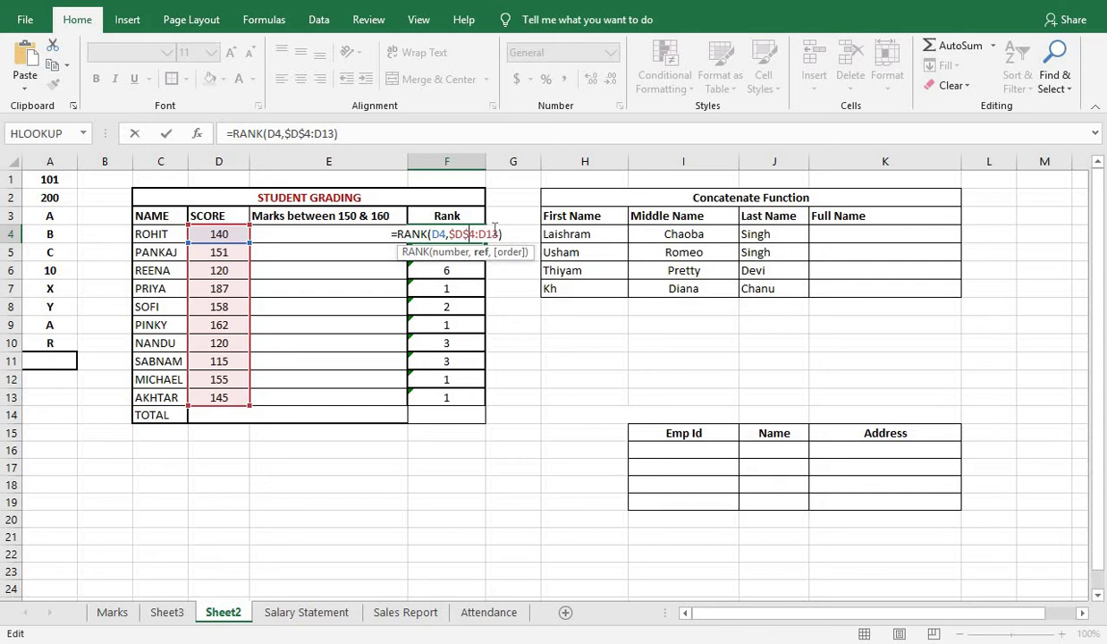
{"action": "left_click", "coordinate": [480, 235]}
{"action": "type", "text": "$"}
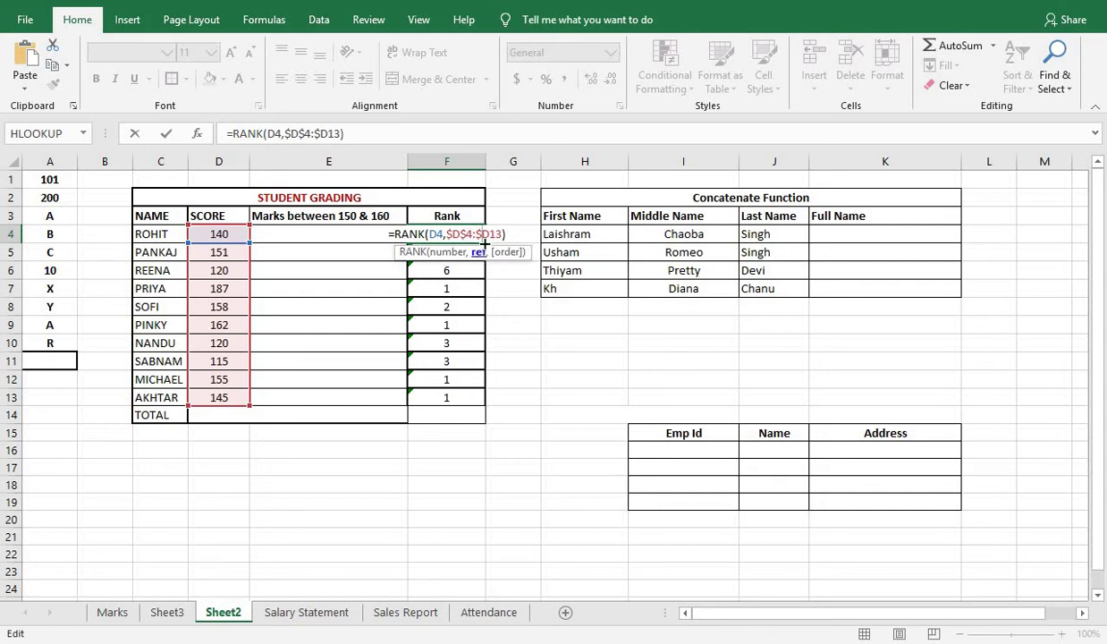
{"action": "key", "text": "Right"}
{"action": "type", "text": "$"}
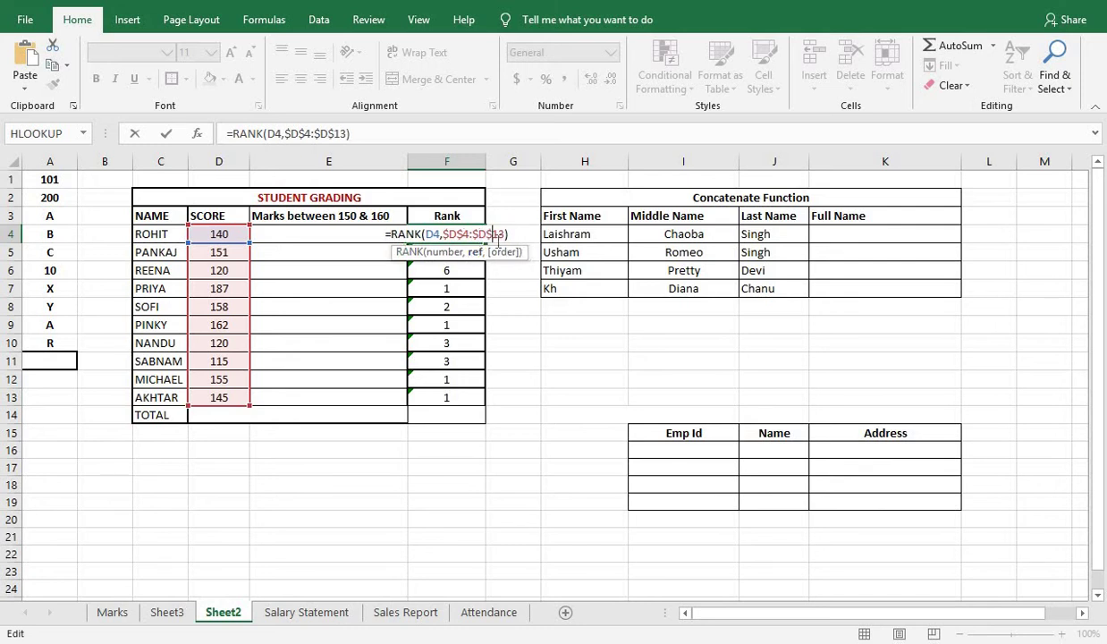
{"action": "key", "text": "Return"}
{"action": "left_click", "coordinate": [466, 233]}
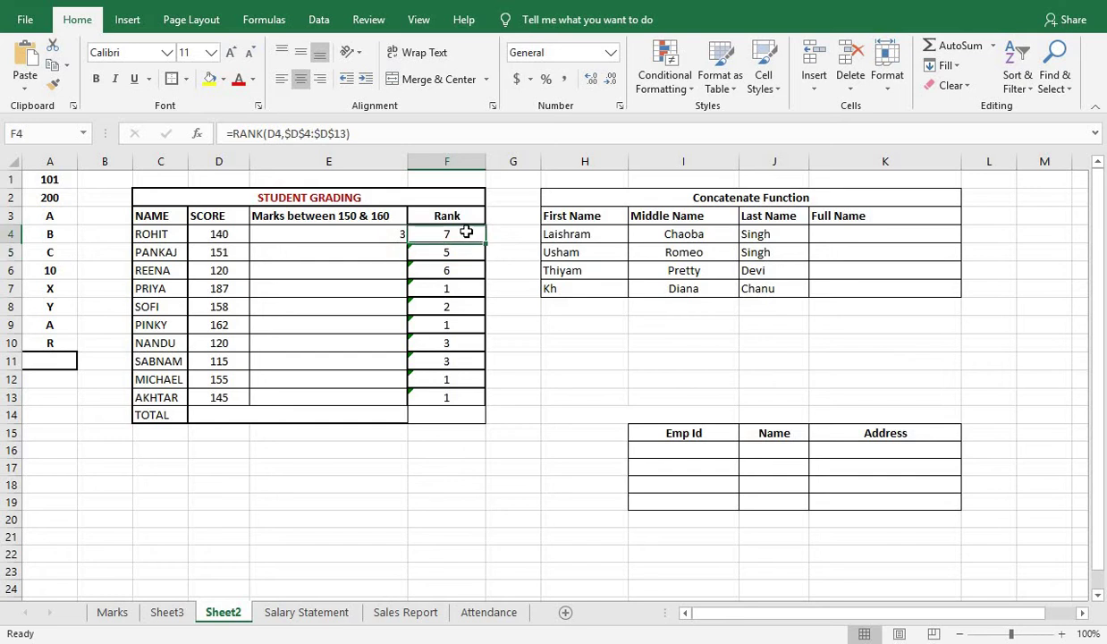
{"action": "left_click_drag", "start_coordinate": [486, 242], "coordinate": [477, 407]}
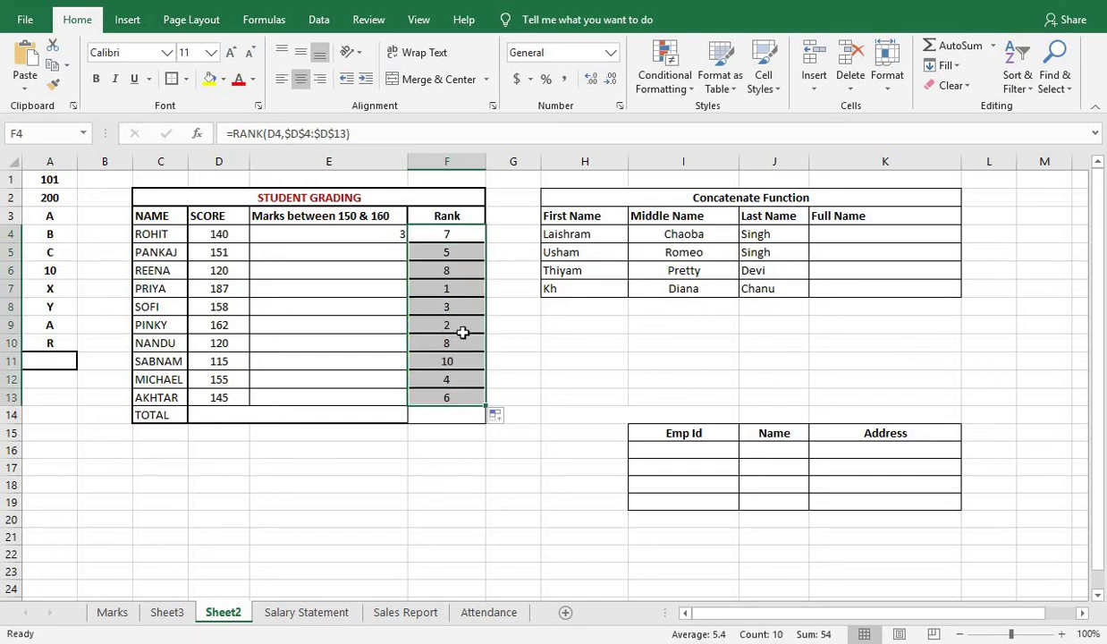
Step: Check the ranks in F7 and F9 against the students' scores
{"action": "left_click", "coordinate": [464, 285]}
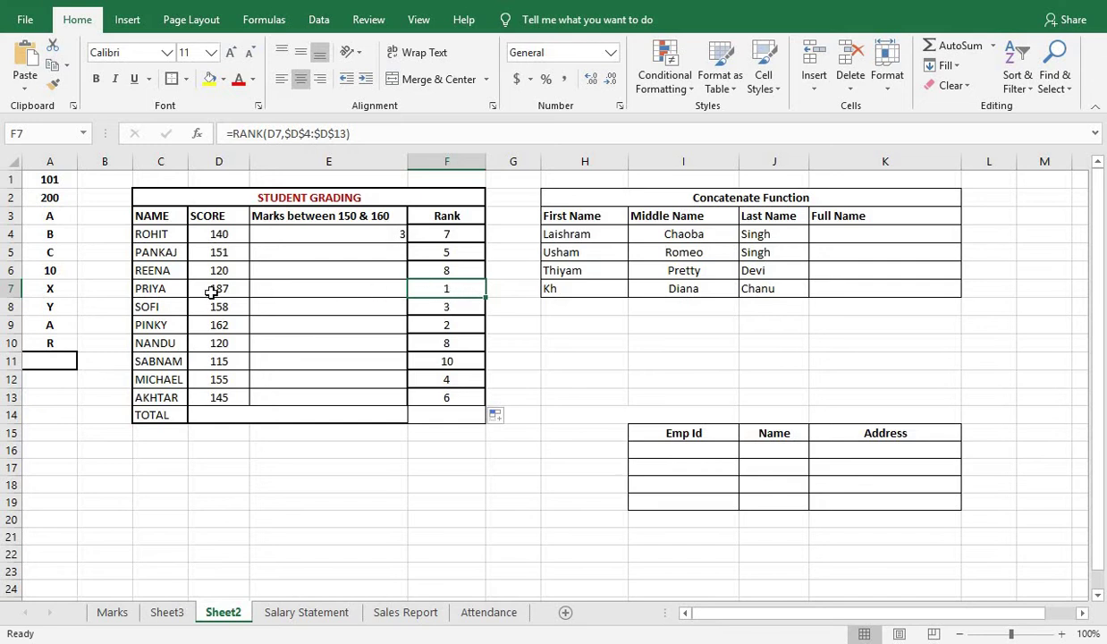
{"action": "left_click", "coordinate": [154, 286]}
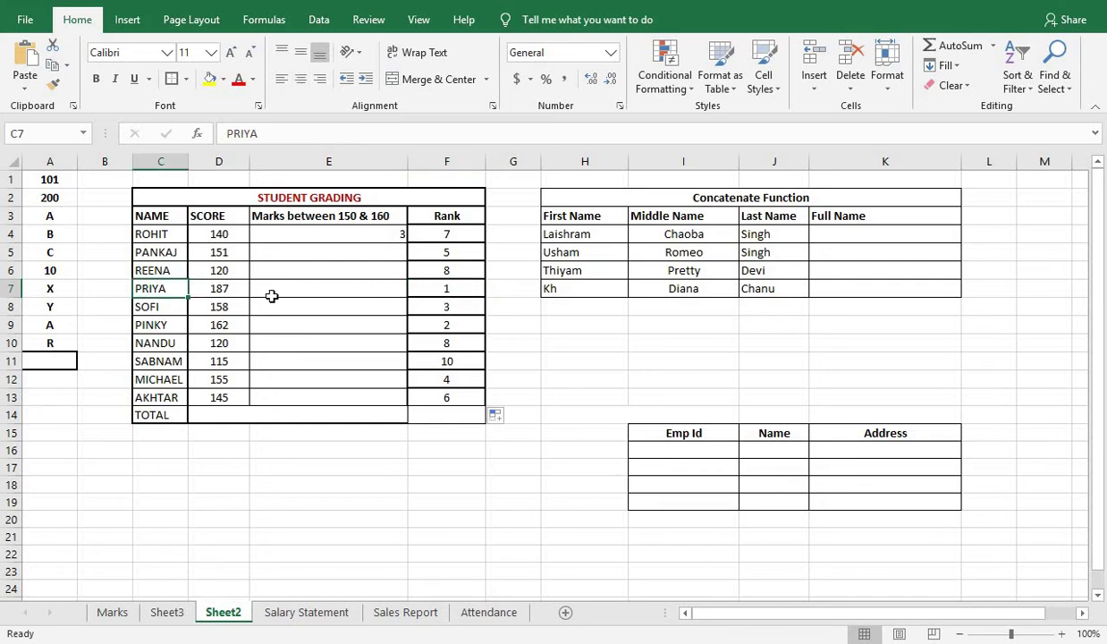
{"action": "left_click", "coordinate": [229, 288]}
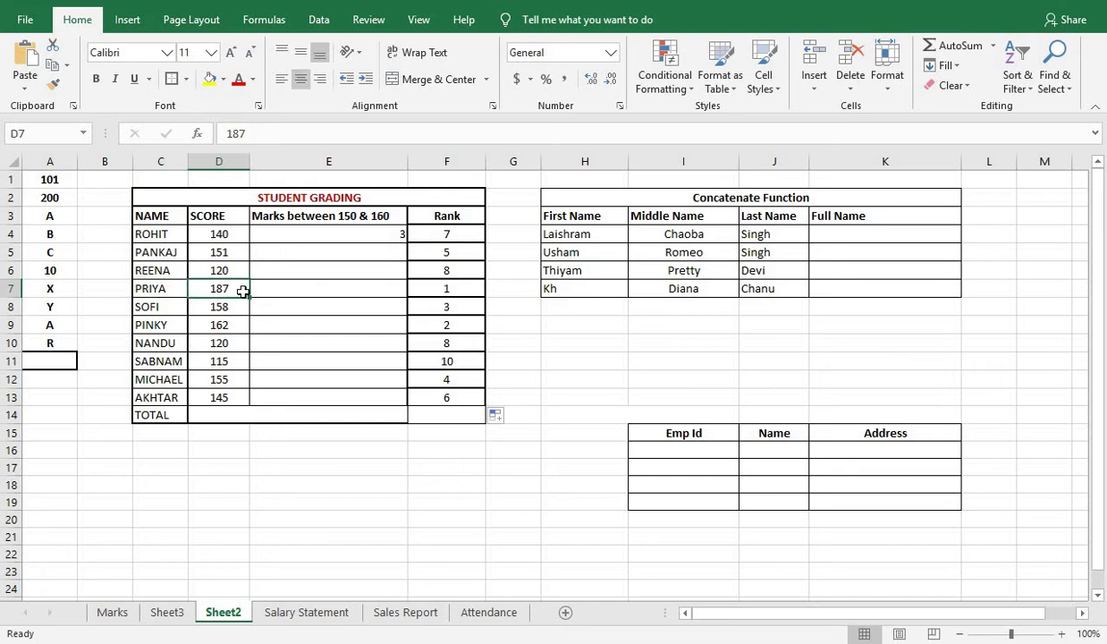
{"action": "left_click", "coordinate": [455, 324]}
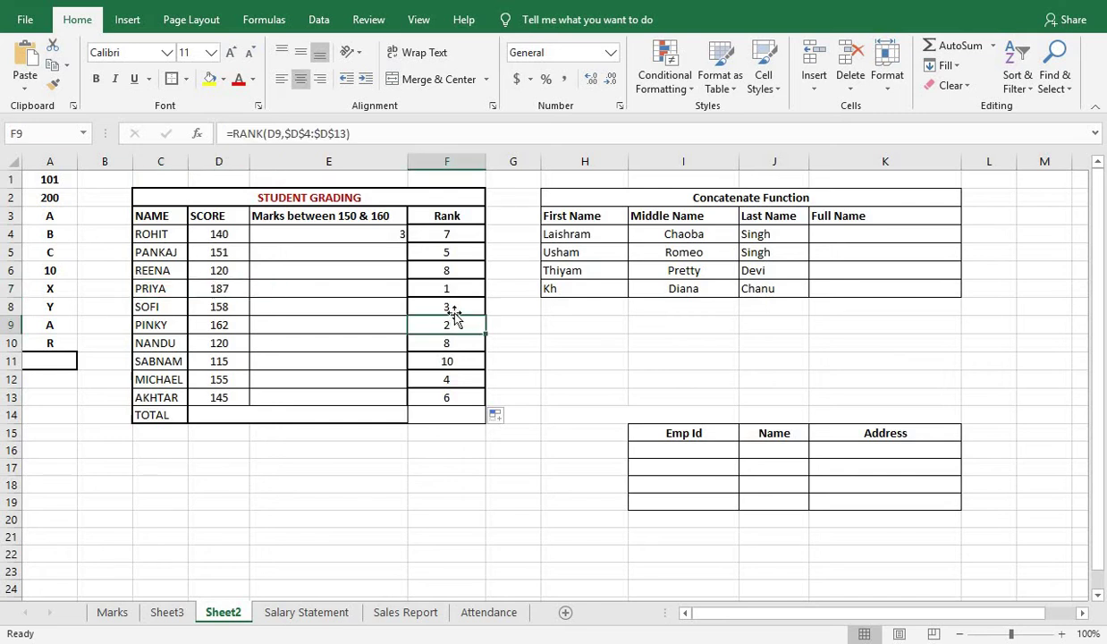
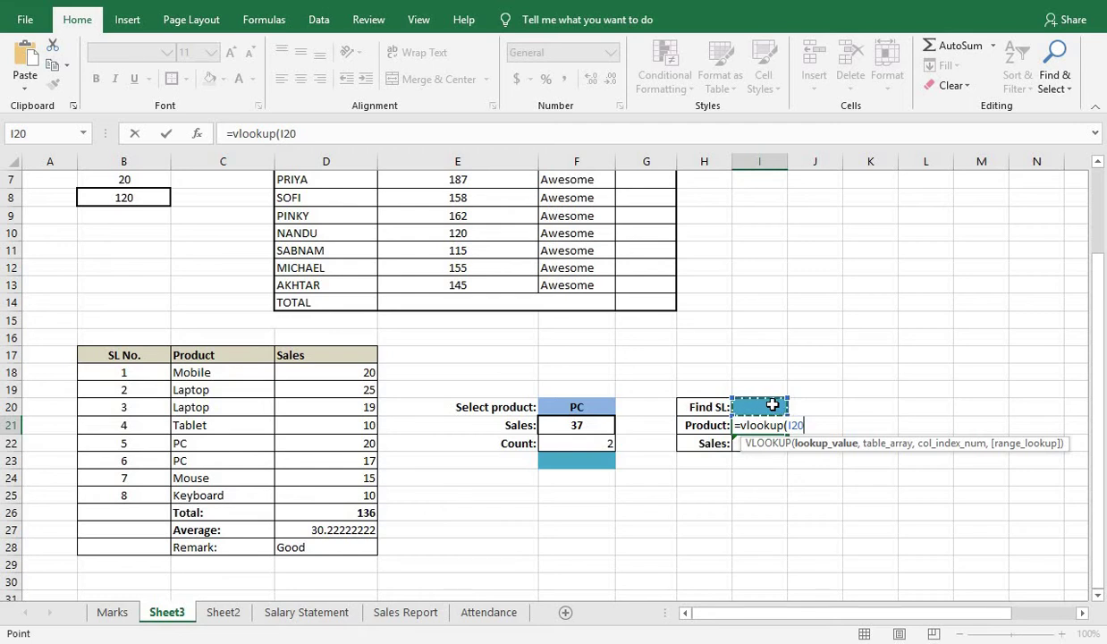
Step: Complete the product lookup in I21 as =VLOOKUP(I20,B18:D25,2), using the SL No., Product and Sales table as the array
{"action": "type", "text": ","}
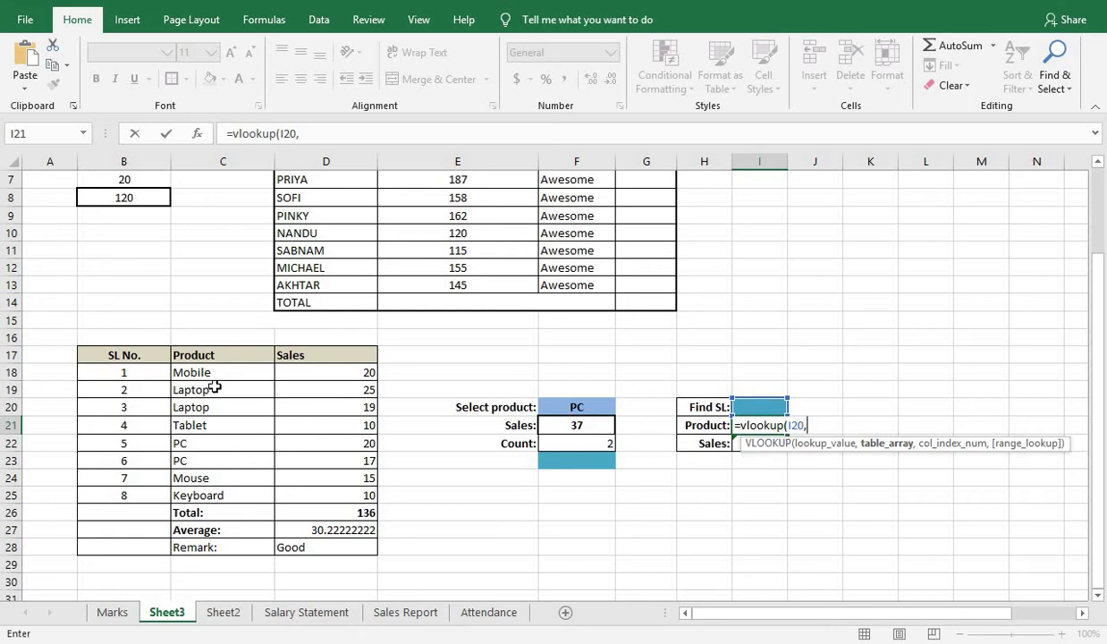
{"action": "left_click", "coordinate": [124, 372]}
{"action": "left_click_drag", "start_coordinate": [123, 372], "coordinate": [357, 497]}
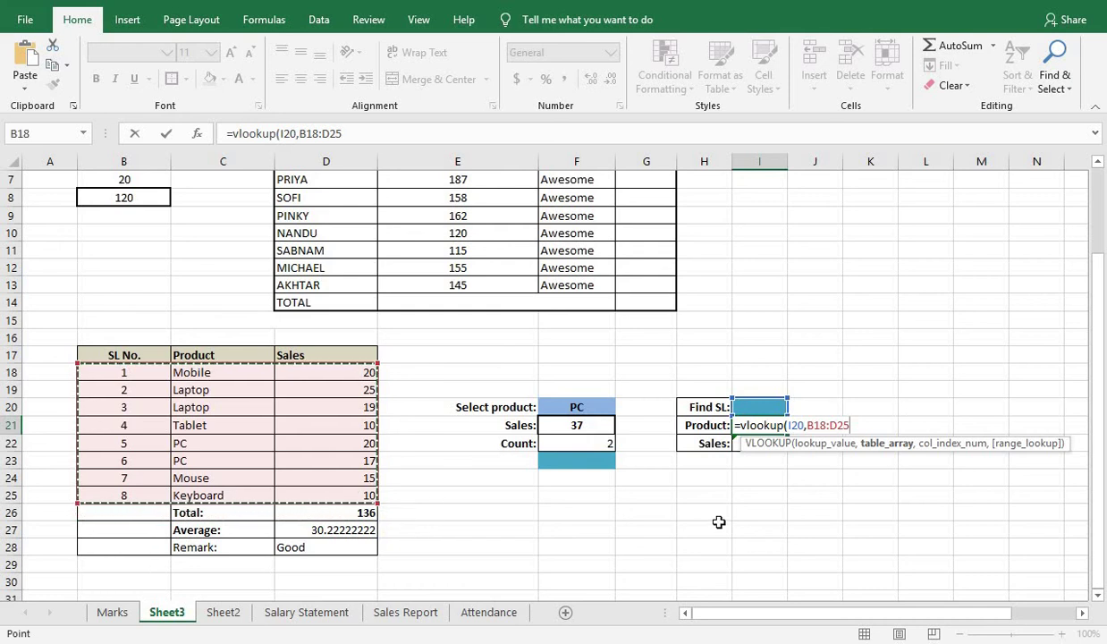
{"action": "type", "text": ","}
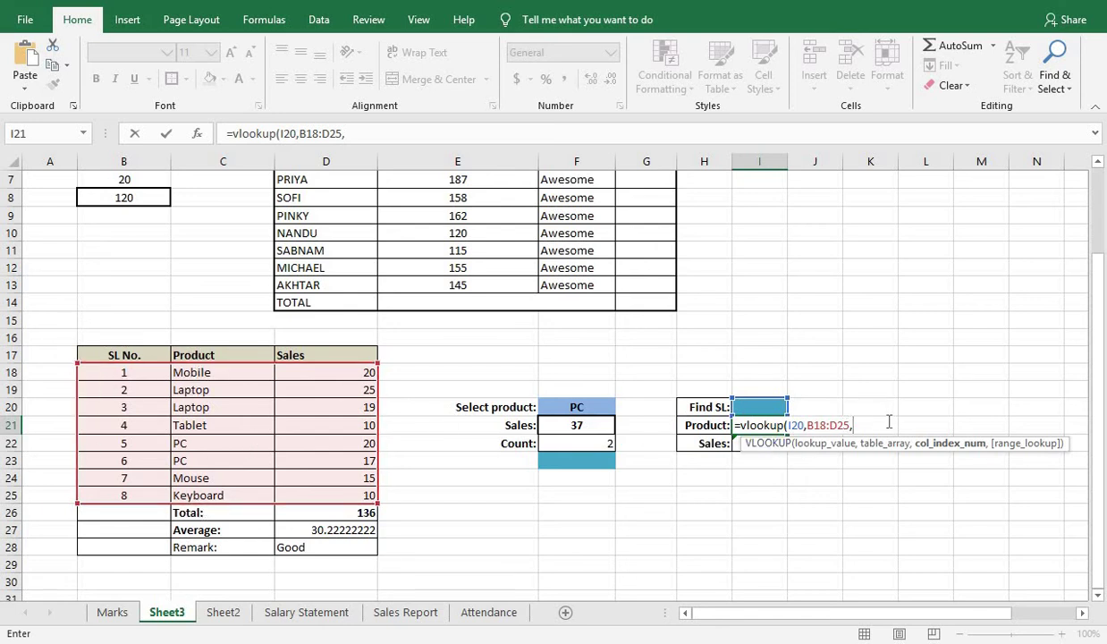
{"action": "type", "text": "2)"}
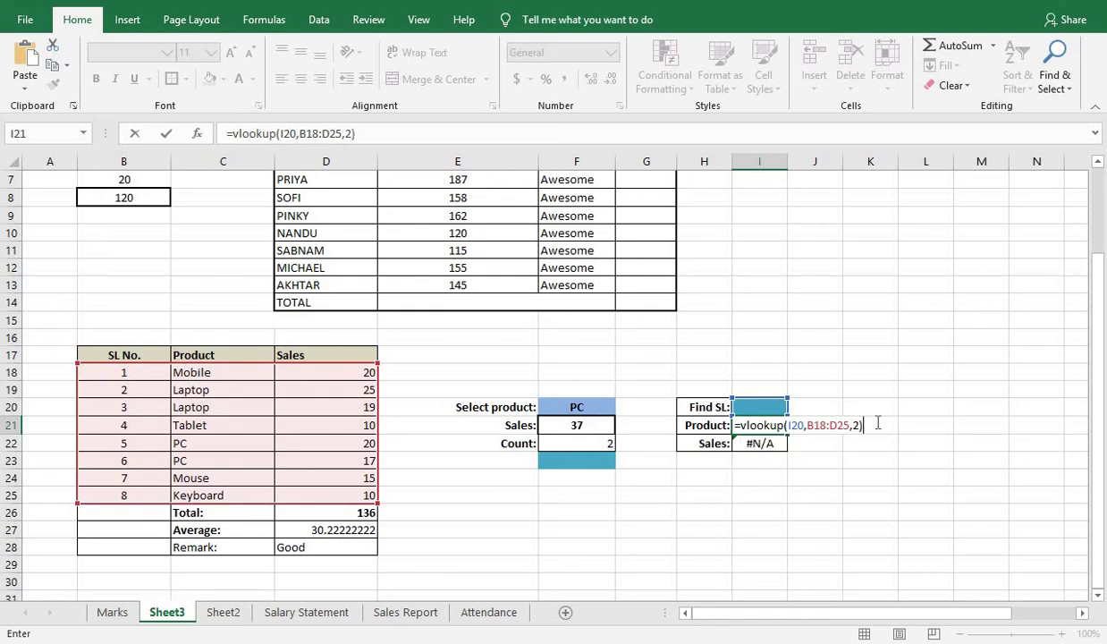
{"action": "key", "text": "Return"}
{"action": "key", "text": "Up"}
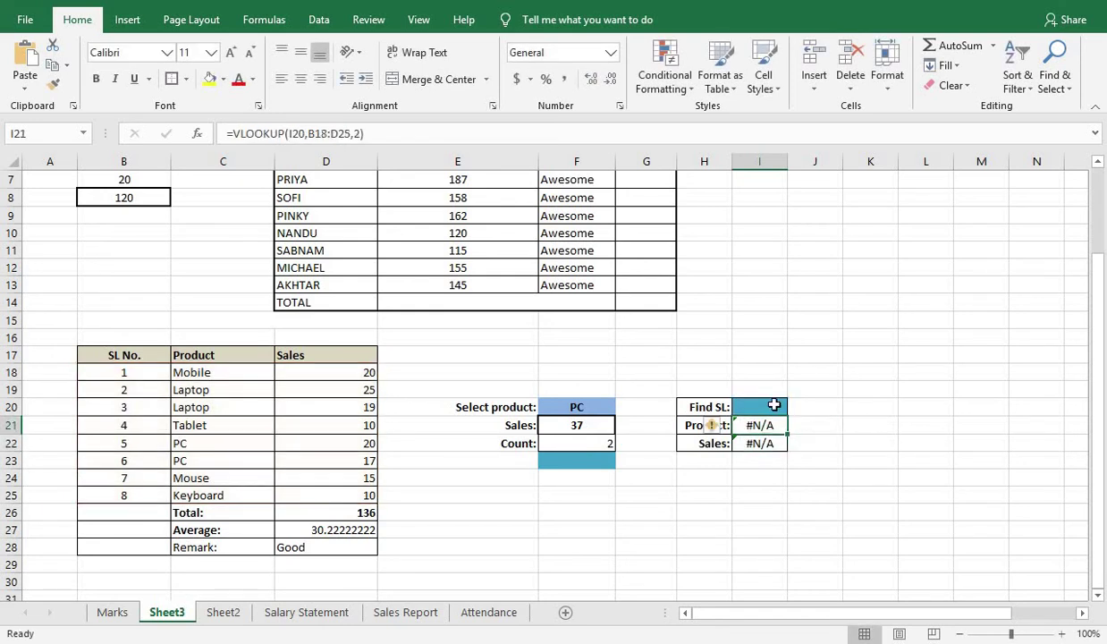
Step: Test the product lookup by entering the serial numbers 4, 1 and 8 one after another in the Find SL cell I20
{"action": "left_click", "coordinate": [774, 405]}
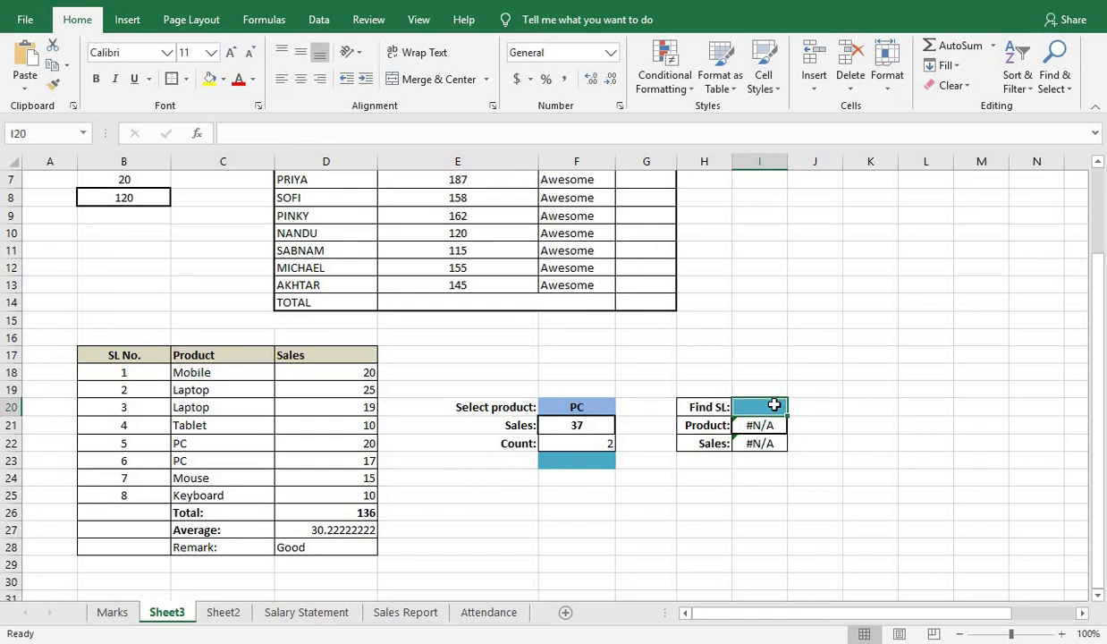
{"action": "type", "text": "4"}
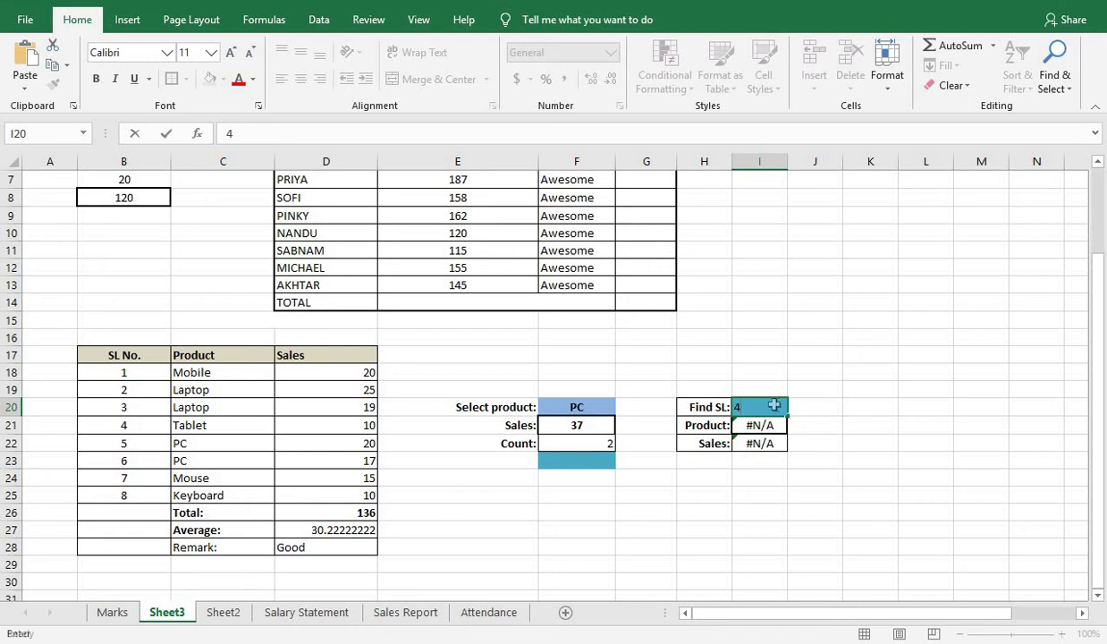
{"action": "key", "text": "Return"}
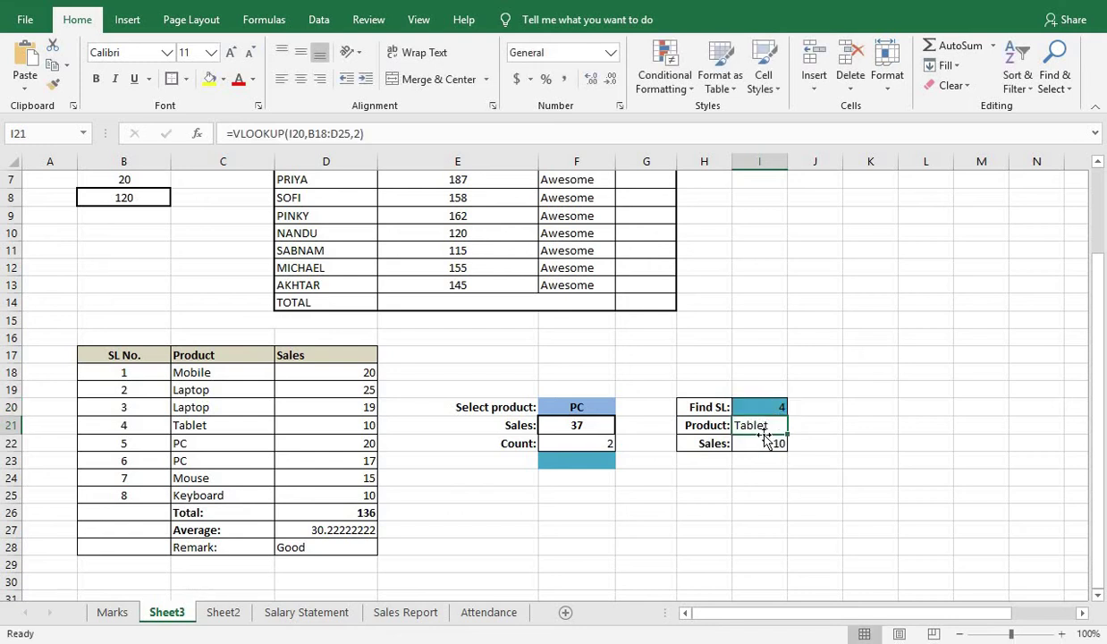
{"action": "left_click", "coordinate": [771, 408]}
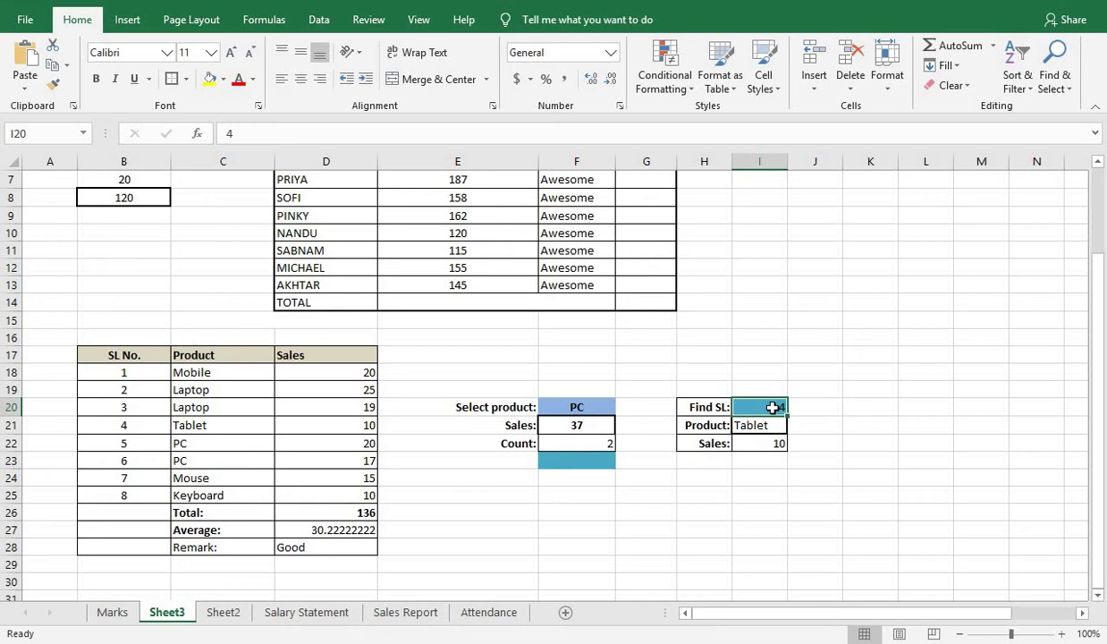
{"action": "type", "text": "1"}
{"action": "key", "text": "Return"}
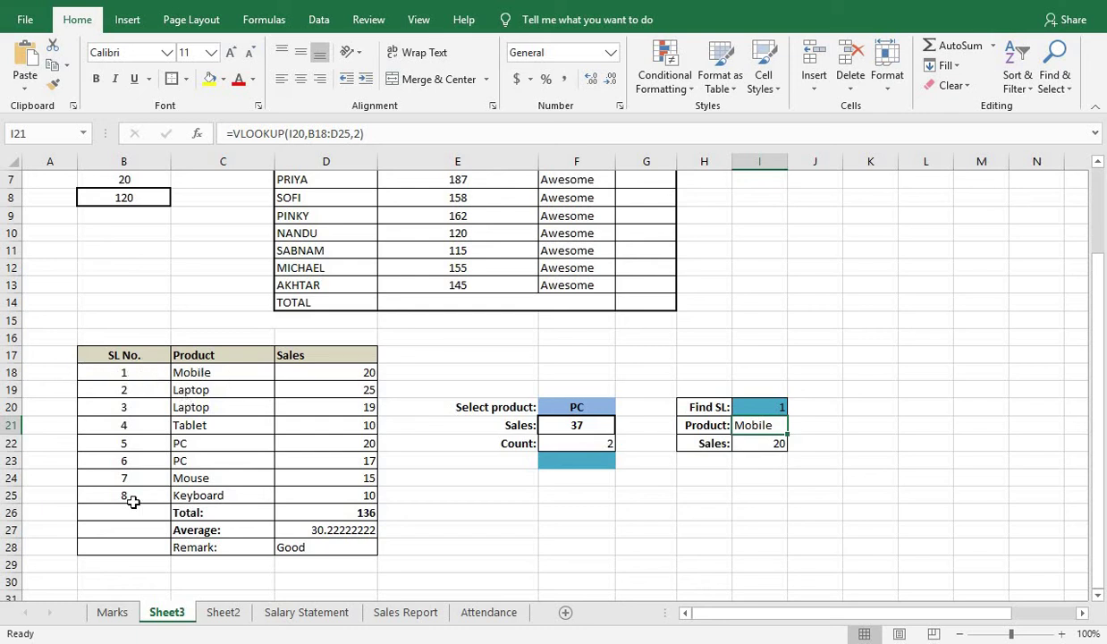
{"action": "left_click", "coordinate": [782, 407]}
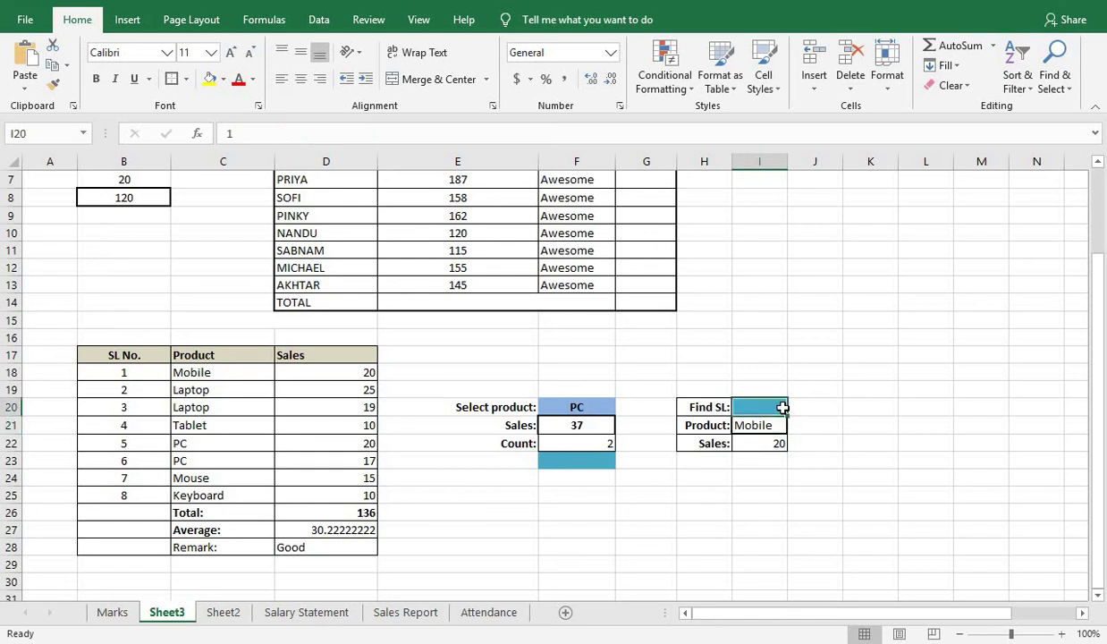
{"action": "type", "text": "8"}
{"action": "key", "text": "Return"}
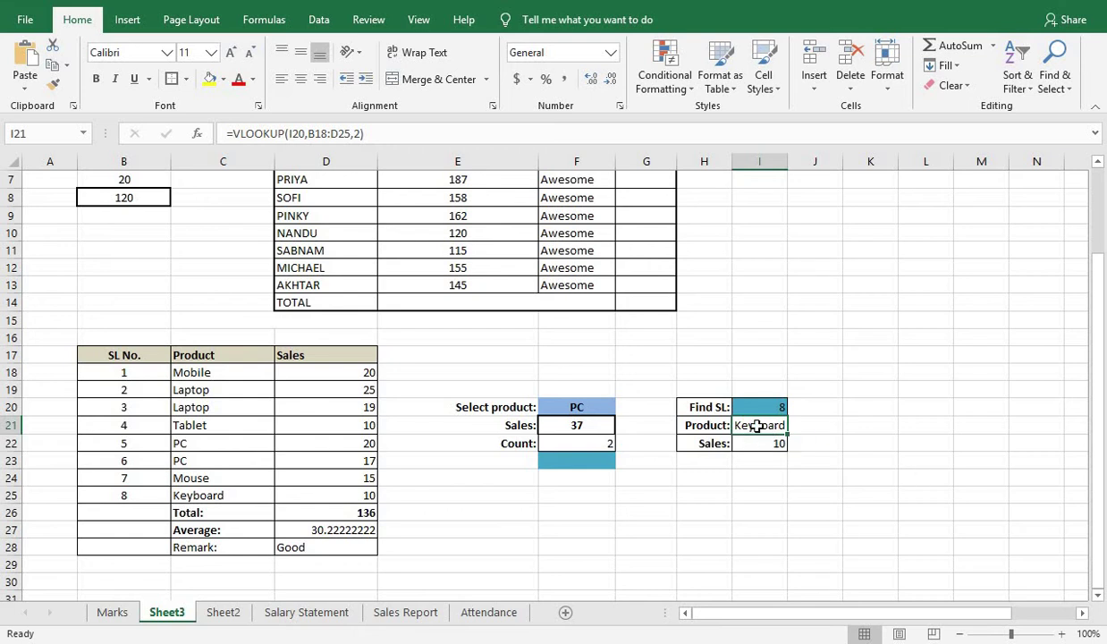
Step: Clear the Product cell I21 and re-enter its formula as =VLOOKUP(I20,B18:D25,2)
{"action": "key", "text": "Delete"}
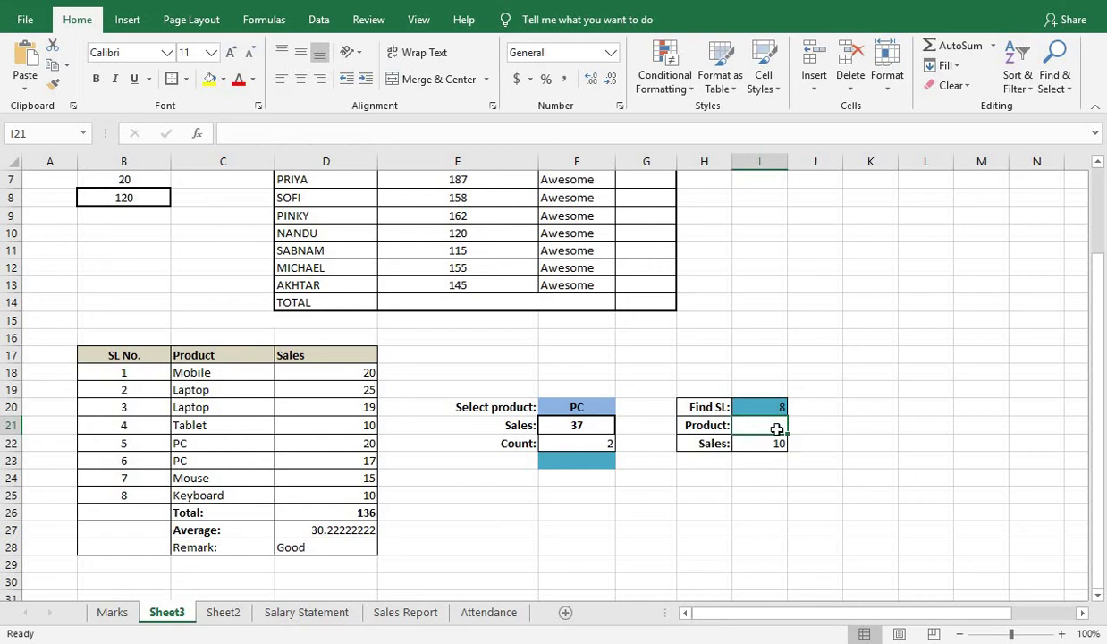
{"action": "type", "text": "="}
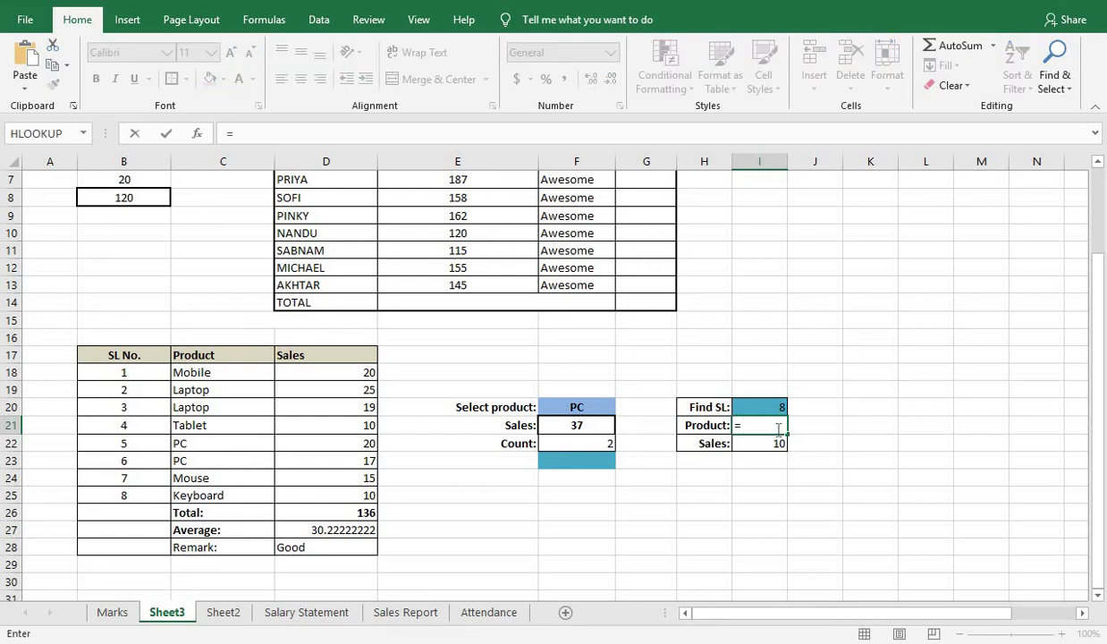
{"action": "type", "text": "vlook"}
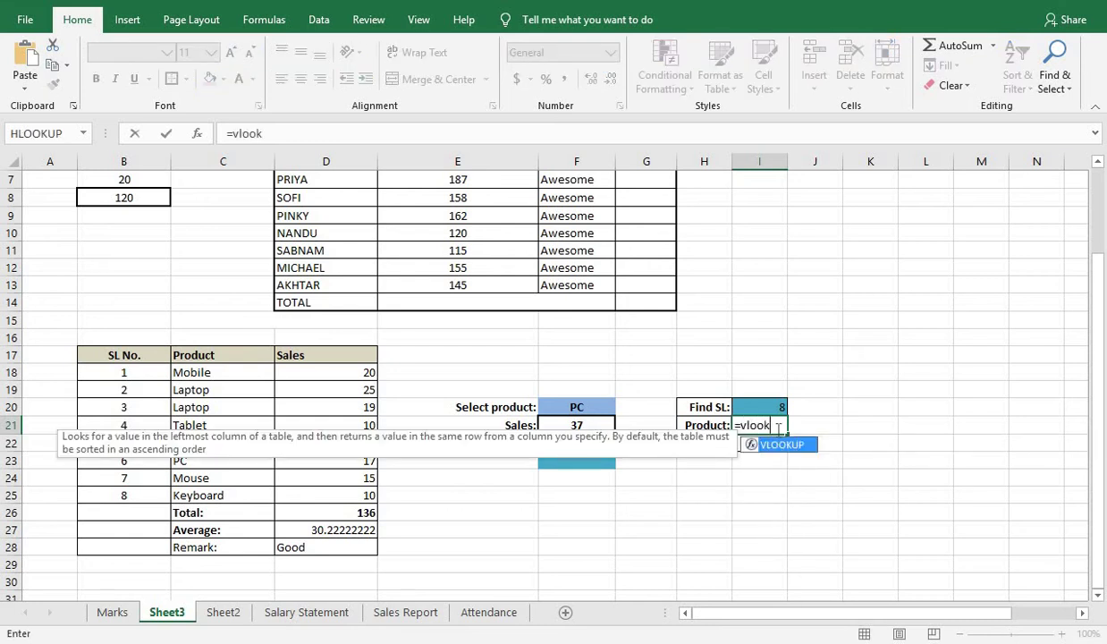
{"action": "type", "text": "up("}
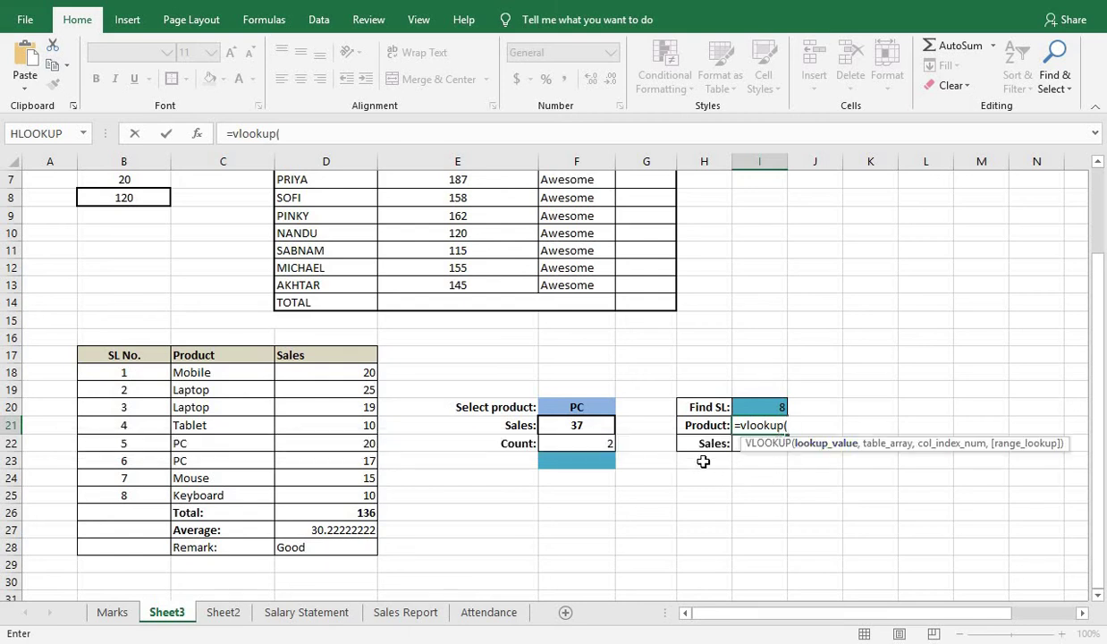
{"action": "left_click", "coordinate": [765, 410]}
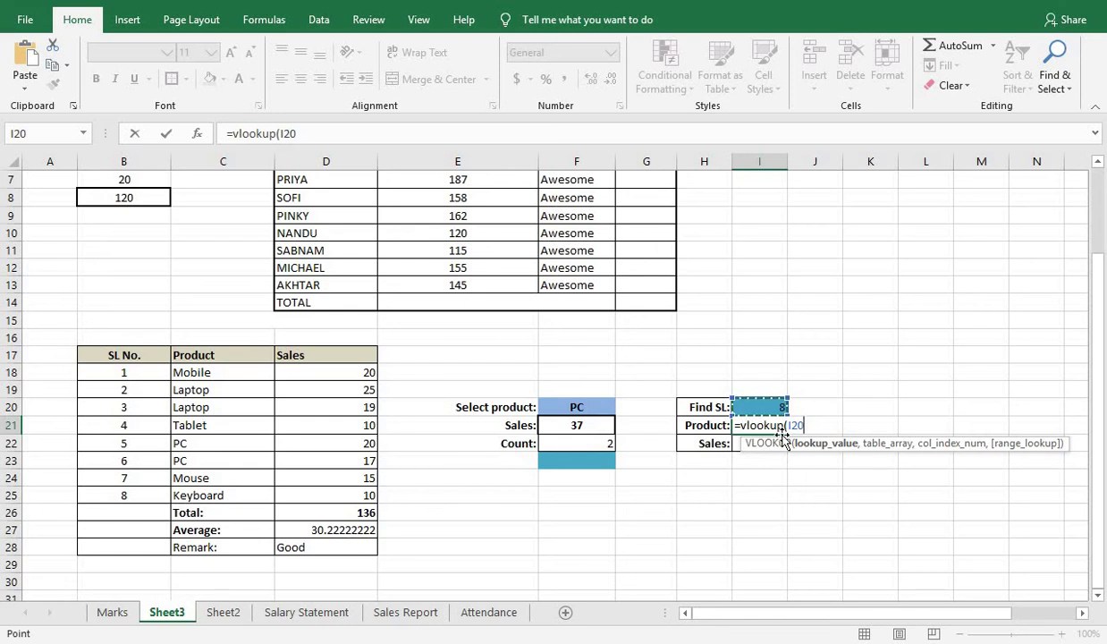
{"action": "type", "text": ","}
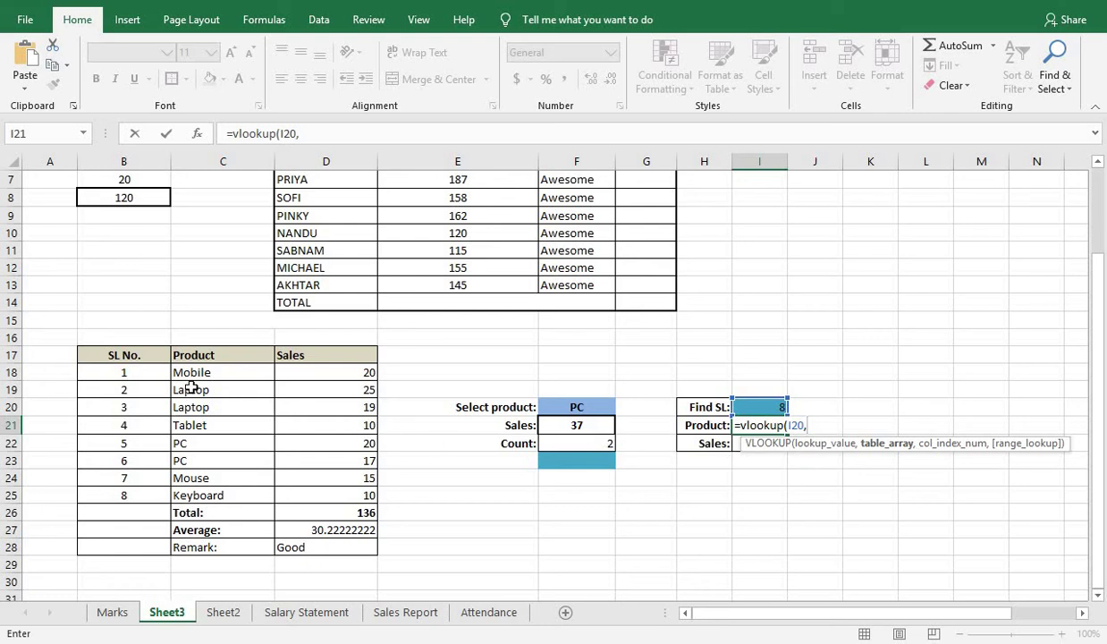
{"action": "left_click_drag", "start_coordinate": [141, 375], "coordinate": [327, 439]}
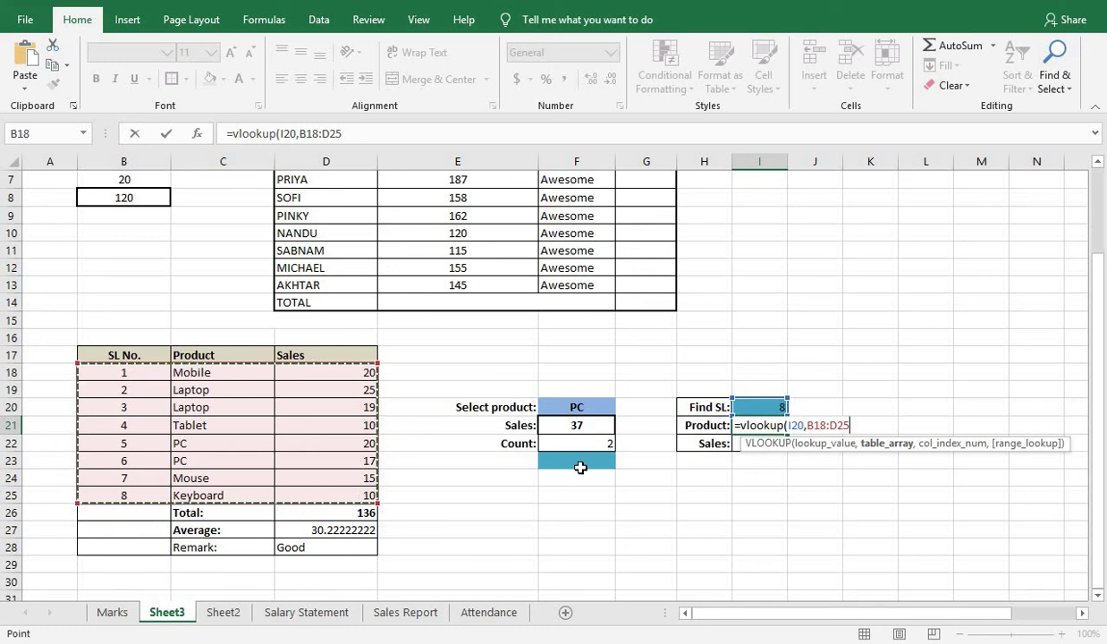
{"action": "type", "text": ","}
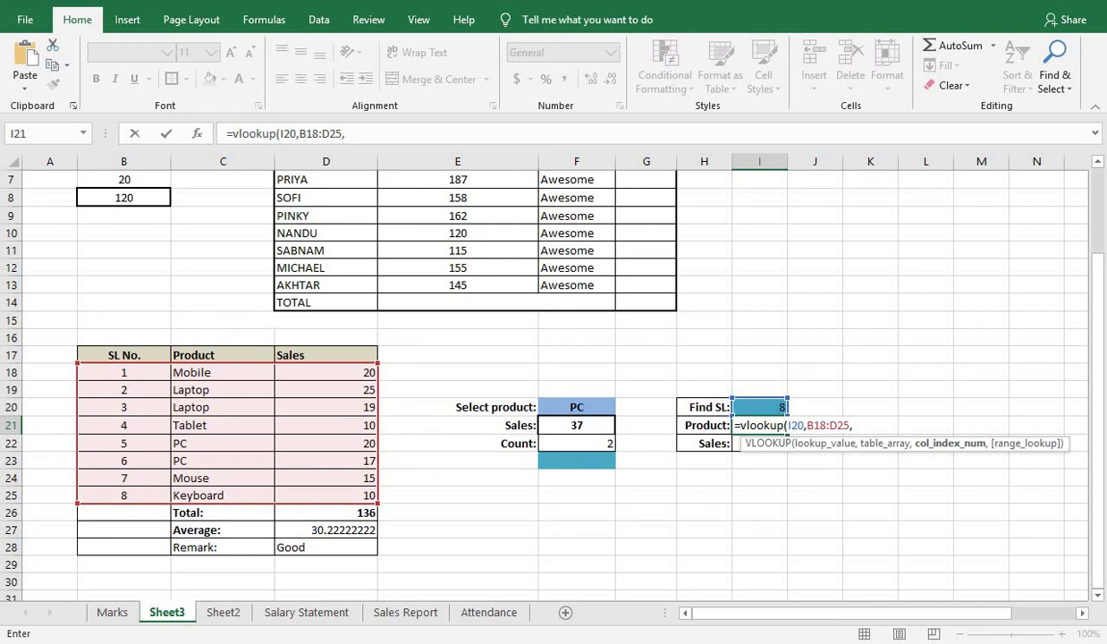
{"action": "type", "text": "2)"}
{"action": "key", "text": "Return"}
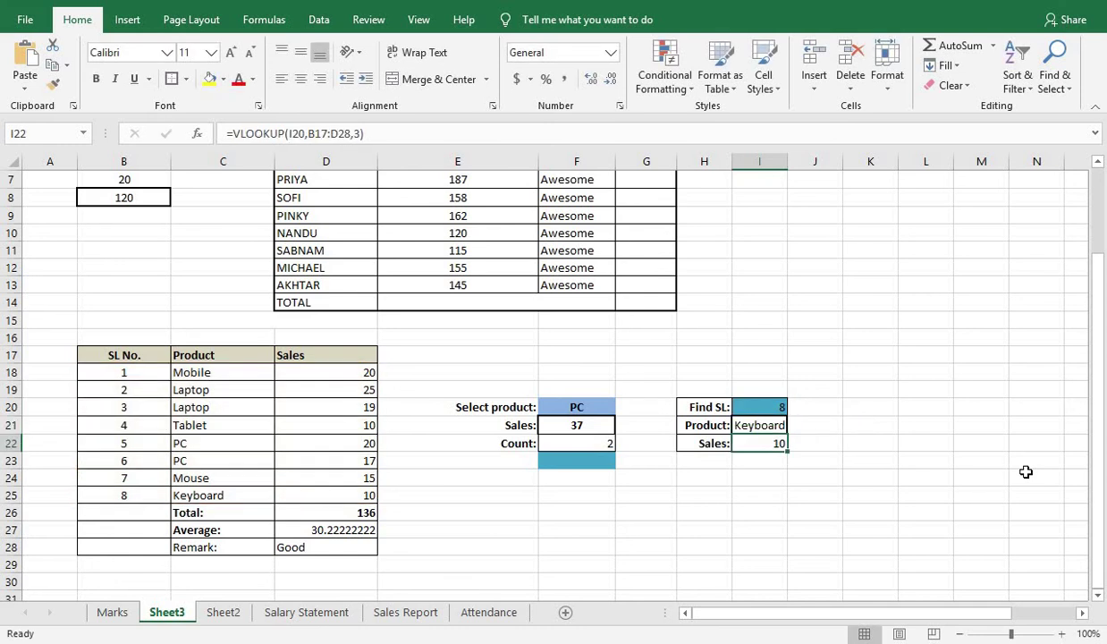
Step: Set the Find SL value in I20 to 2
{"action": "left_click", "coordinate": [774, 407]}
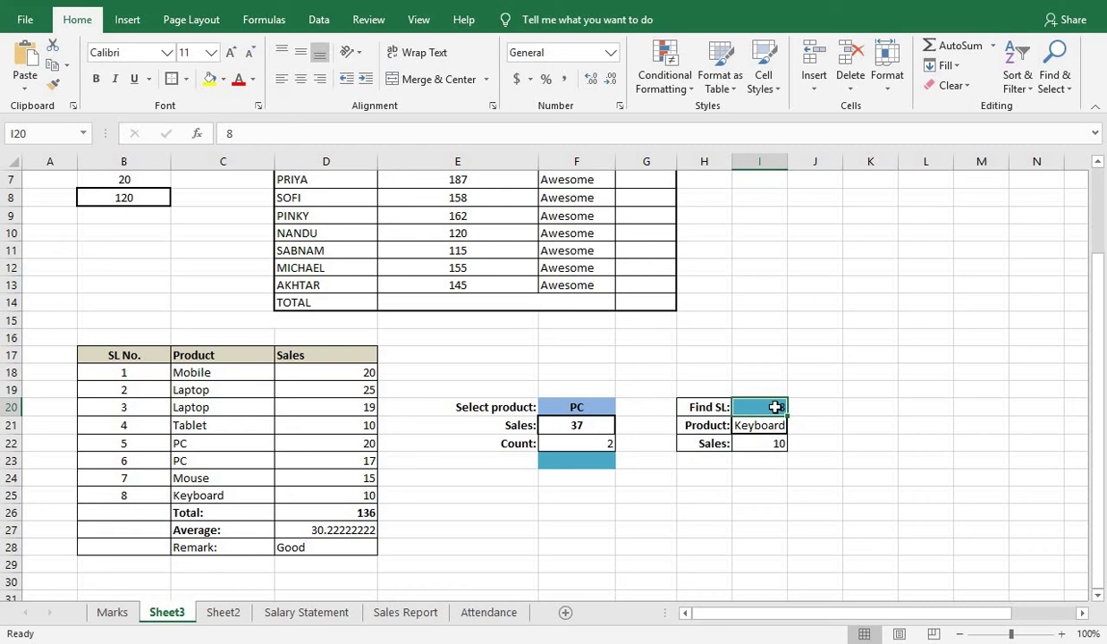
{"action": "type", "text": "2"}
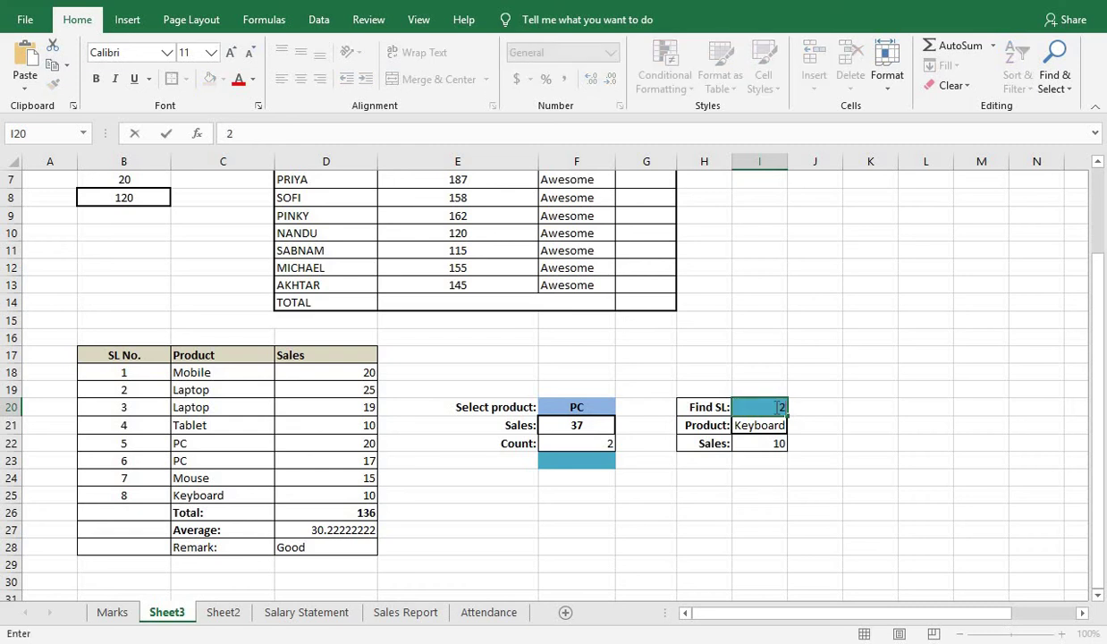
{"action": "key", "text": "Return"}
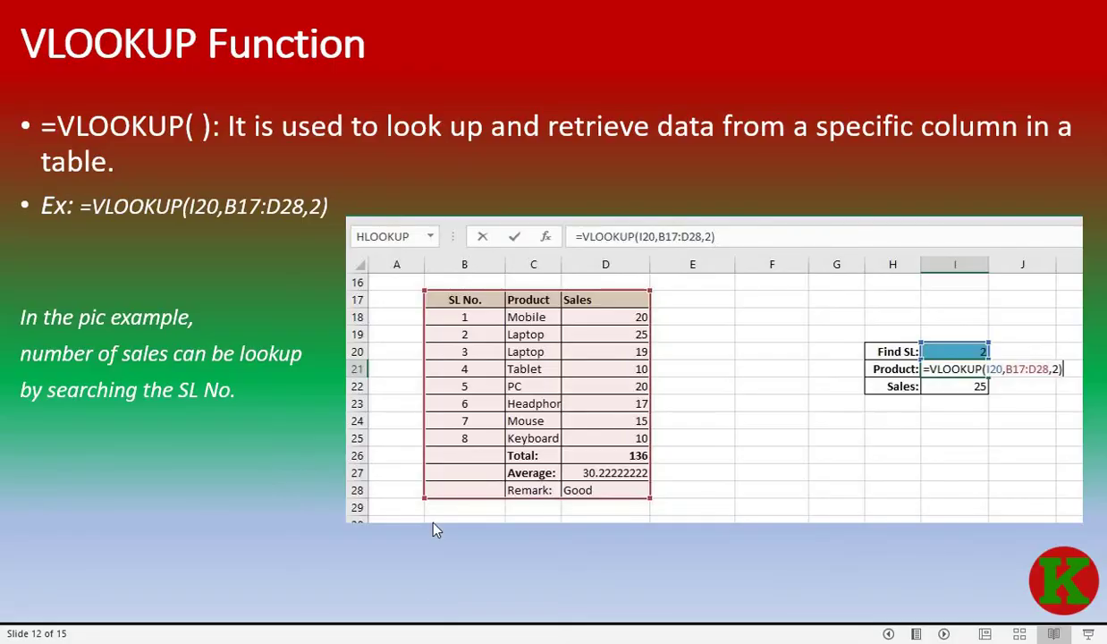
Step: Advance the presentation to the Data Validation slide and switch back to the Excel workbook
{"action": "left_click", "coordinate": [358, 386]}
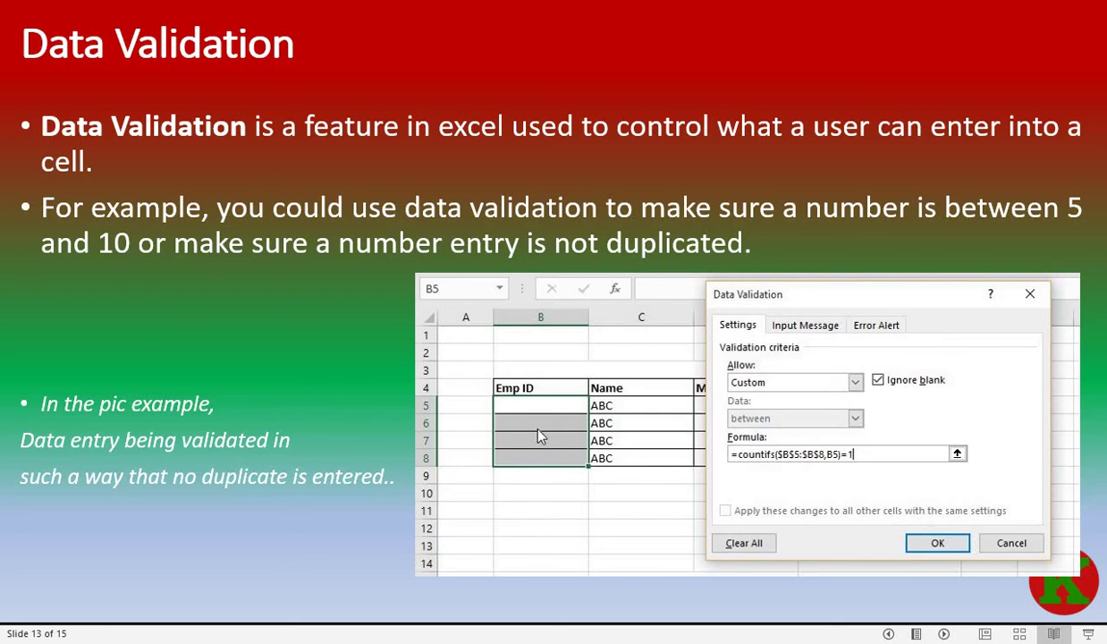
{"action": "key", "text": "alt+Tab"}
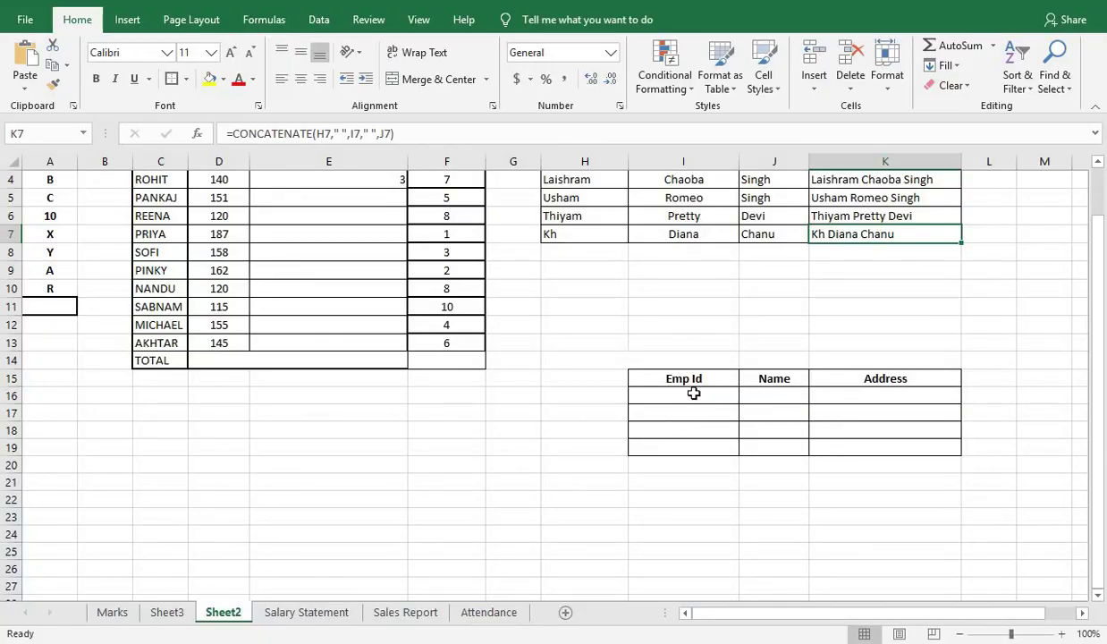
Step: Open Data Validation for the Emp Id cells I16:I19 on Sheet2 and set the allowed criteria to Custom
{"action": "left_click_drag", "start_coordinate": [694, 394], "coordinate": [688, 447]}
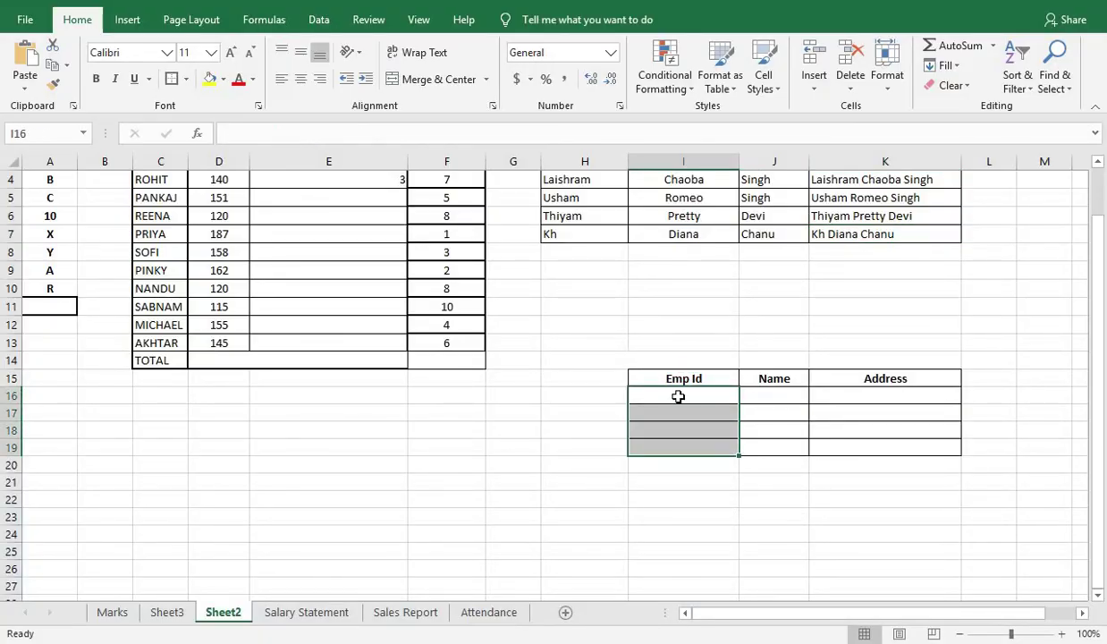
{"action": "left_click_drag", "start_coordinate": [679, 396], "coordinate": [683, 447]}
{"action": "left_click", "coordinate": [319, 20]}
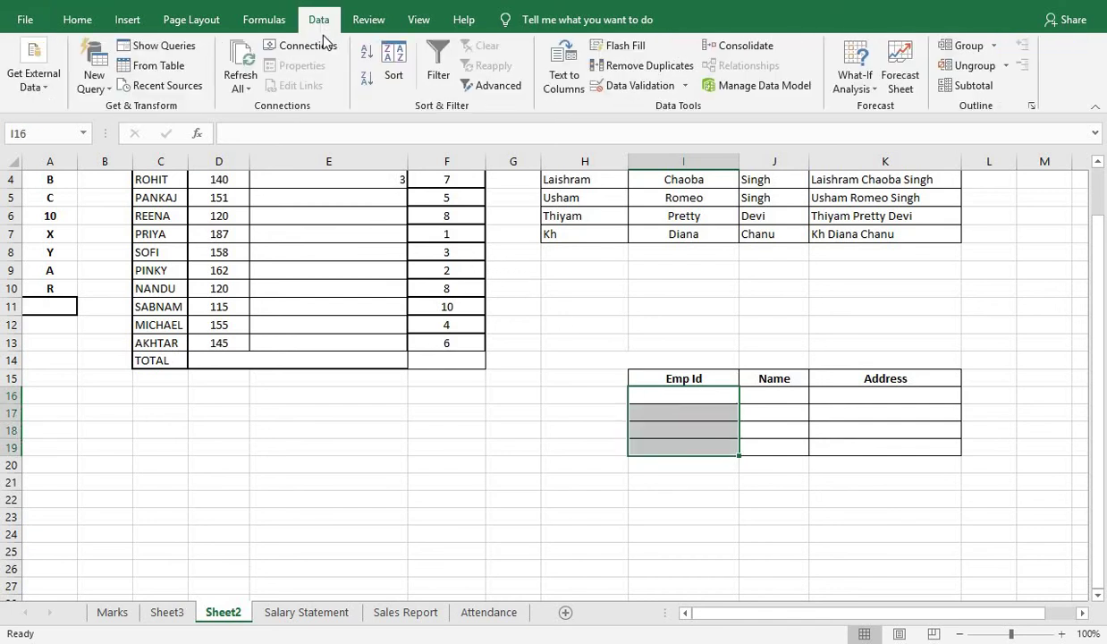
{"action": "left_click", "coordinate": [640, 89]}
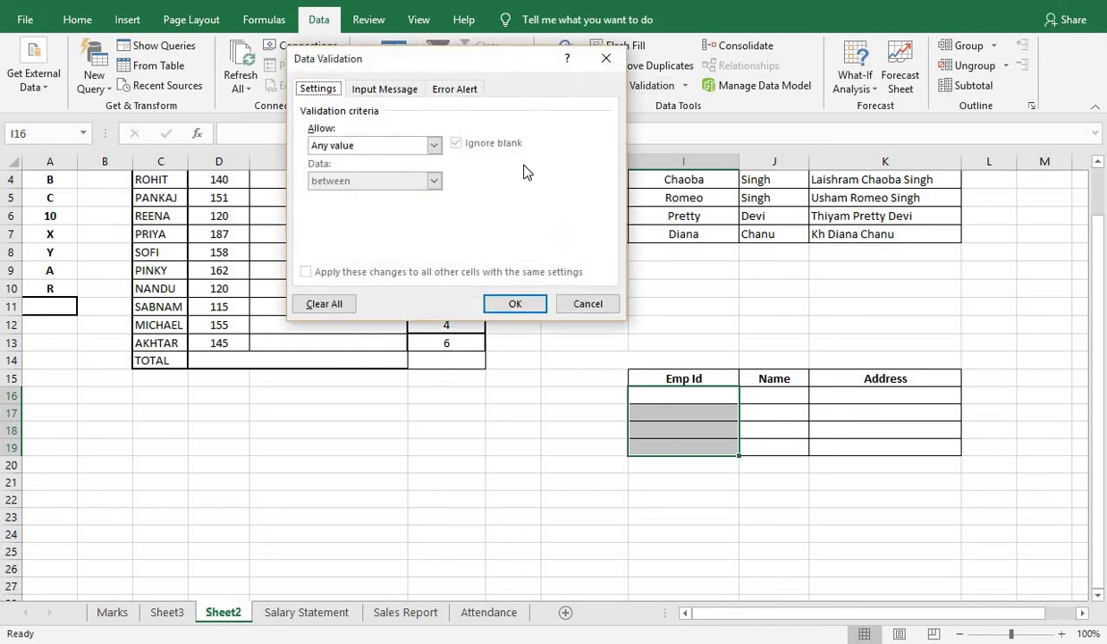
{"action": "left_click", "coordinate": [433, 146]}
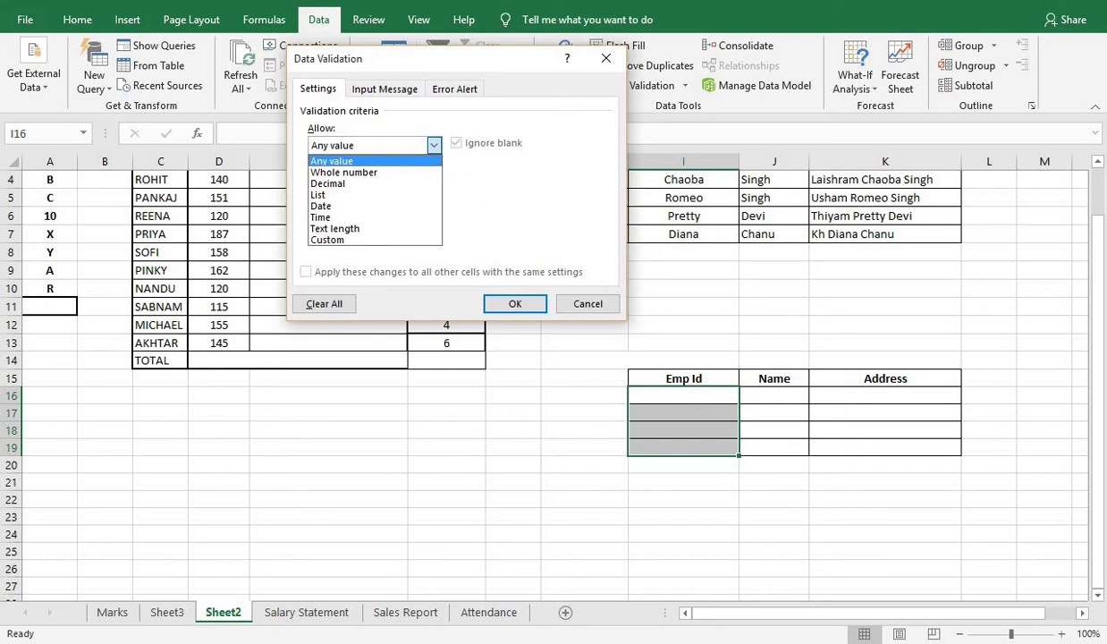
{"action": "left_click", "coordinate": [476, 193]}
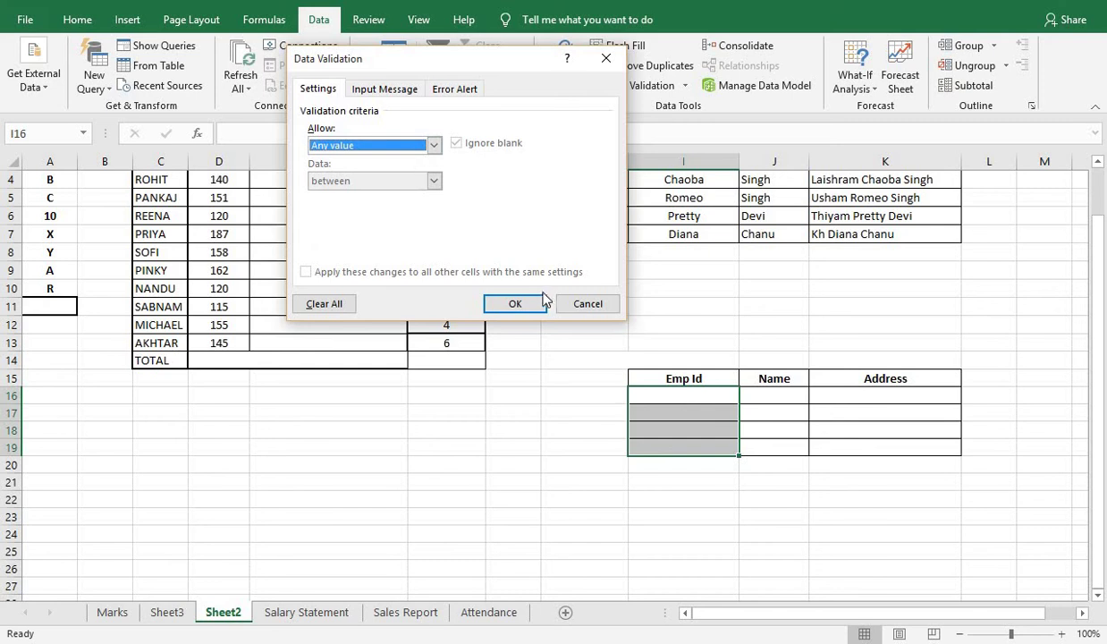
{"action": "left_click", "coordinate": [432, 145]}
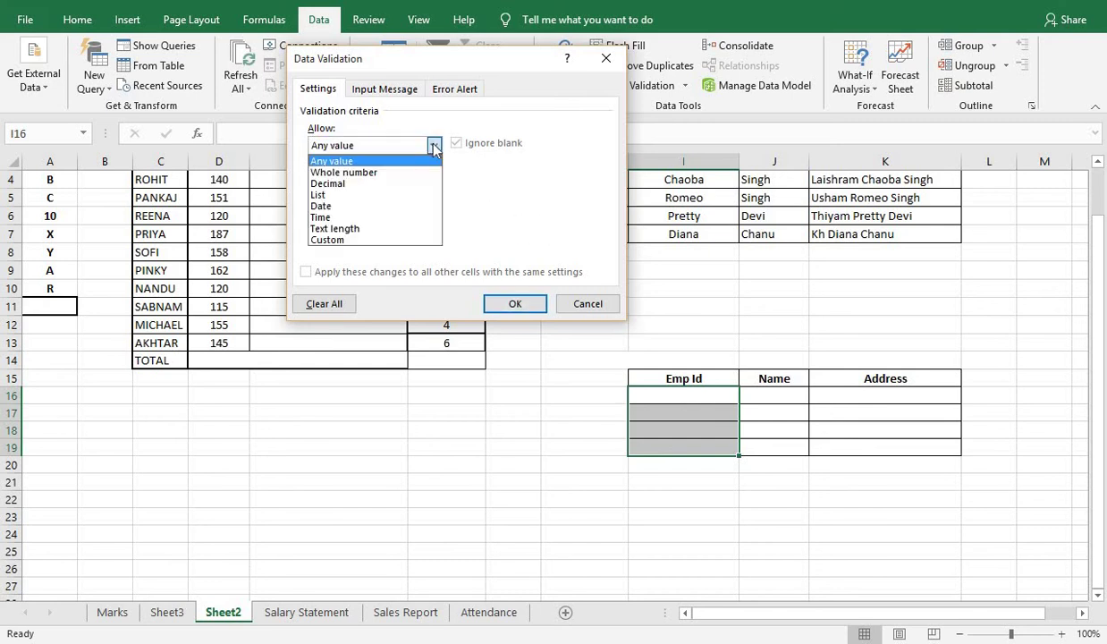
{"action": "left_click", "coordinate": [370, 241]}
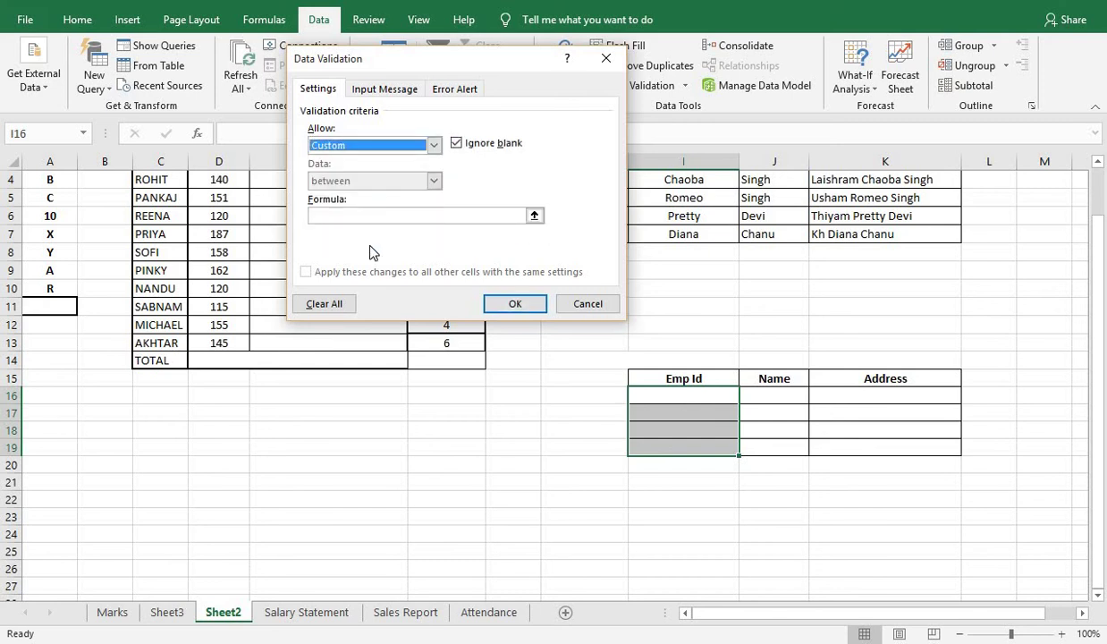
Step: Begin the custom validation formula for the Emp Id cells with =countifs(
{"action": "left_click", "coordinate": [368, 216]}
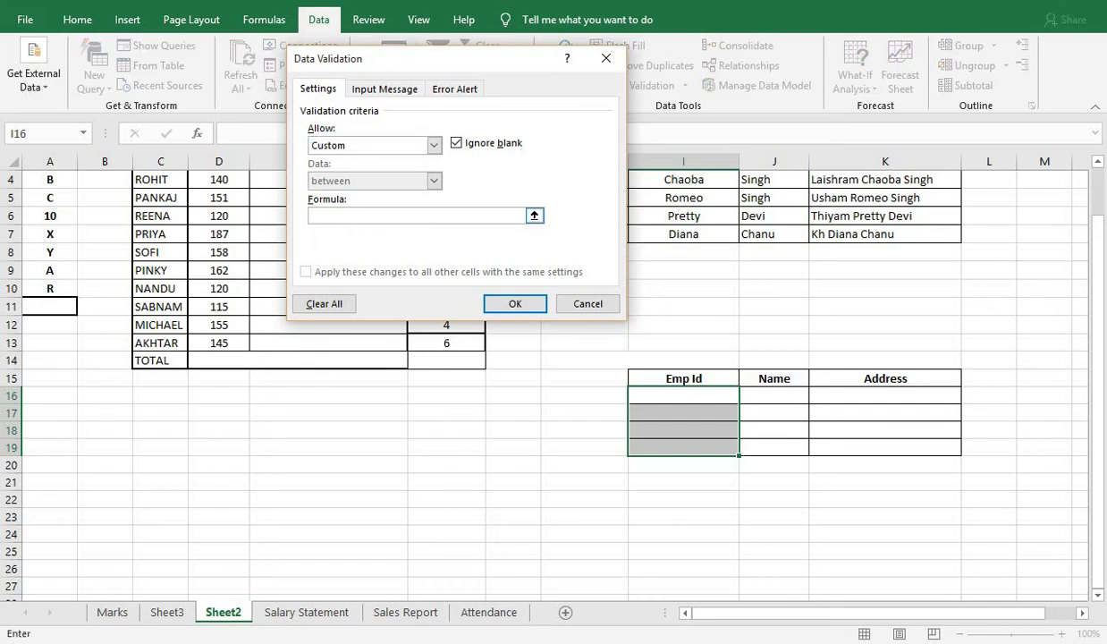
{"action": "type", "text": "=coun"}
{"action": "type", "text": "nt"}
{"action": "type", "text": "if"}
{"action": "type", "text": "s"}
{"action": "type", "text": "("}
{"action": "left_click_drag", "start_coordinate": [477, 62], "coordinate": [499, 56]}
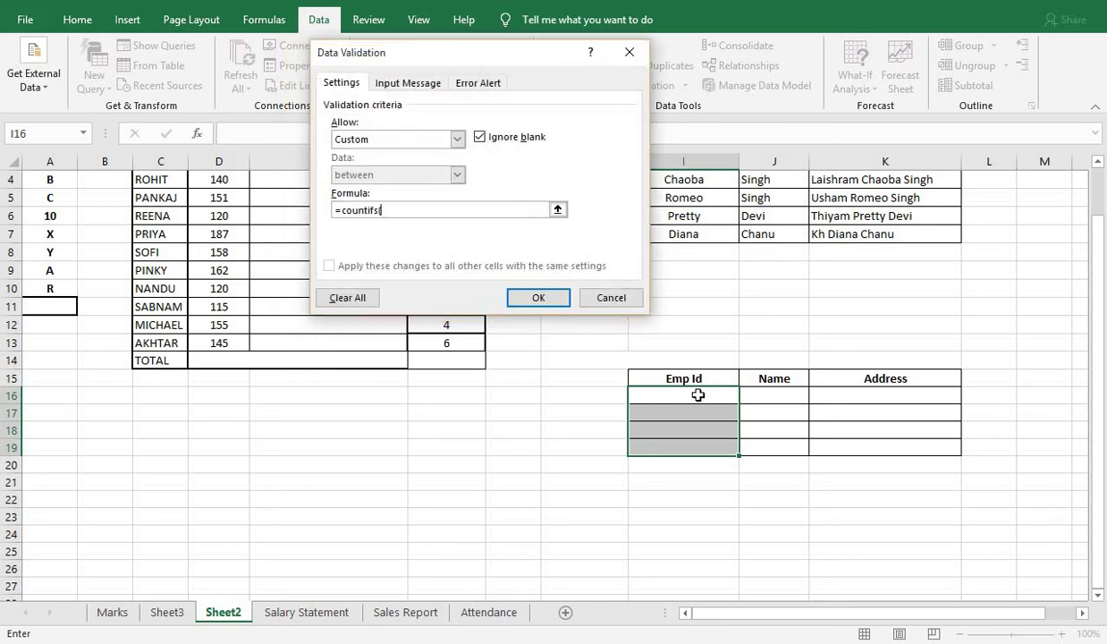
{"action": "left_click", "coordinate": [557, 210]}
{"action": "left_click_drag", "start_coordinate": [671, 402], "coordinate": [673, 445]}
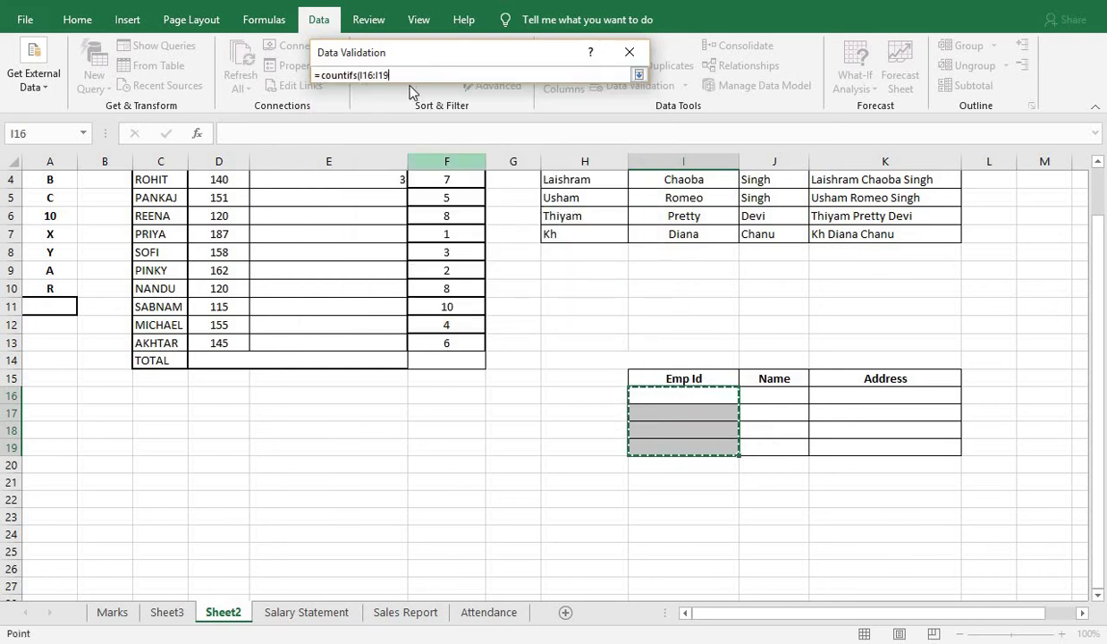
{"action": "left_click", "coordinate": [639, 75]}
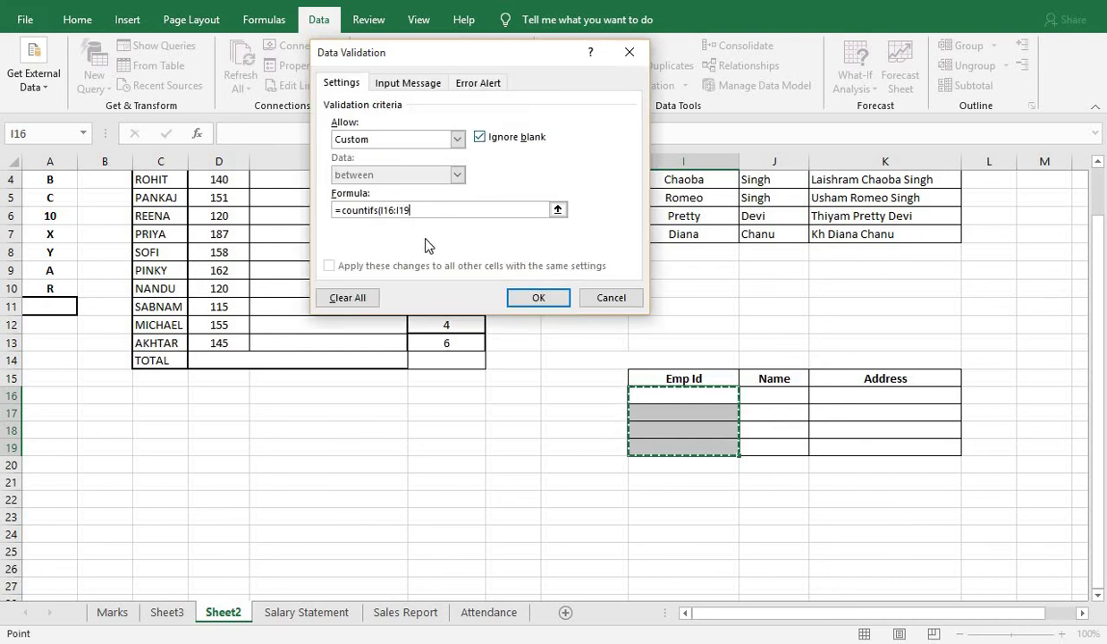
{"action": "left_click", "coordinate": [384, 212]}
{"action": "key", "text": "Left"}
{"action": "key", "text": "BackSpace"}
{"action": "key", "text": "BackSpace"}
{"action": "key", "text": "BackSpace"}
{"action": "key", "text": "BackSpace"}
{"action": "key", "text": "BackSpace"}
{"action": "key", "text": "BackSpace"}
{"action": "key", "text": "BackSpace"}
{"action": "key", "text": "BackSpace"}
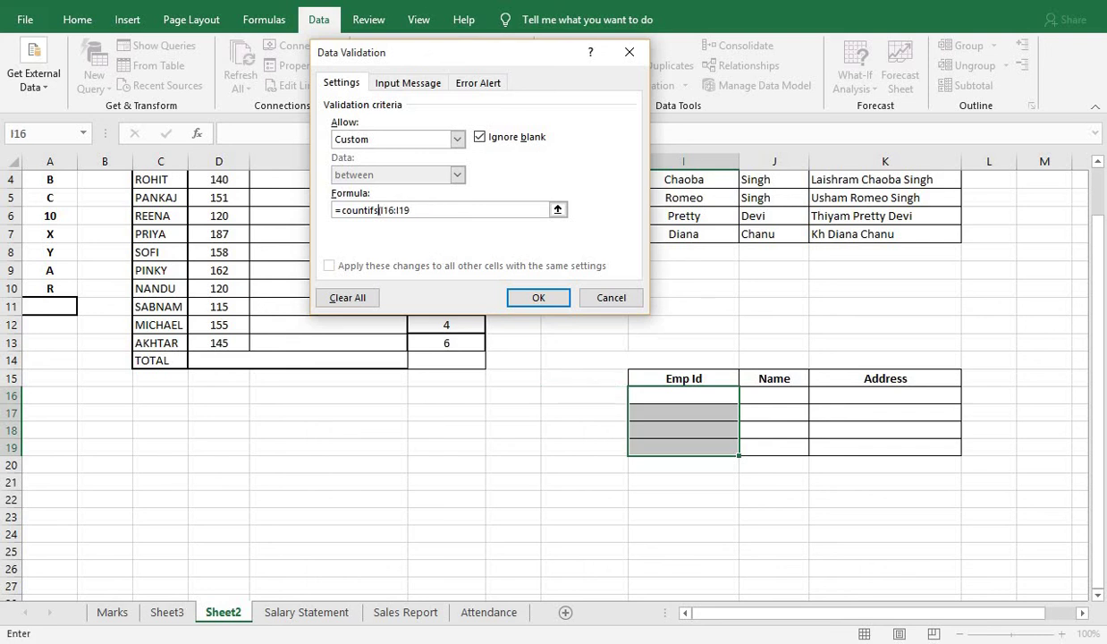
{"action": "key", "text": "Delete"}
{"action": "key", "text": "Delete"}
{"action": "key", "text": "Delete"}
{"action": "key", "text": "Delete"}
{"action": "key", "text": "Delete"}
{"action": "key", "text": "Delete"}
Step: Complete the validation formula as =countifs($I$16:$I$19,I16)=1 and apply the rule to the Emp Id cells
{"action": "type", "text": "fs"}
{"action": "type", "text": "("}
{"action": "type", "text": "$"}
{"action": "type", "text": "I$"}
{"action": "type", "text": "16"}
{"action": "type", "text": ","}
{"action": "type", "text": "$I$"}
{"action": "type", "text": "19"}
{"action": "type", "text": ","}
{"action": "type", "text": "I"}
{"action": "type", "text": "16"}
{"action": "type", "text": ")"}
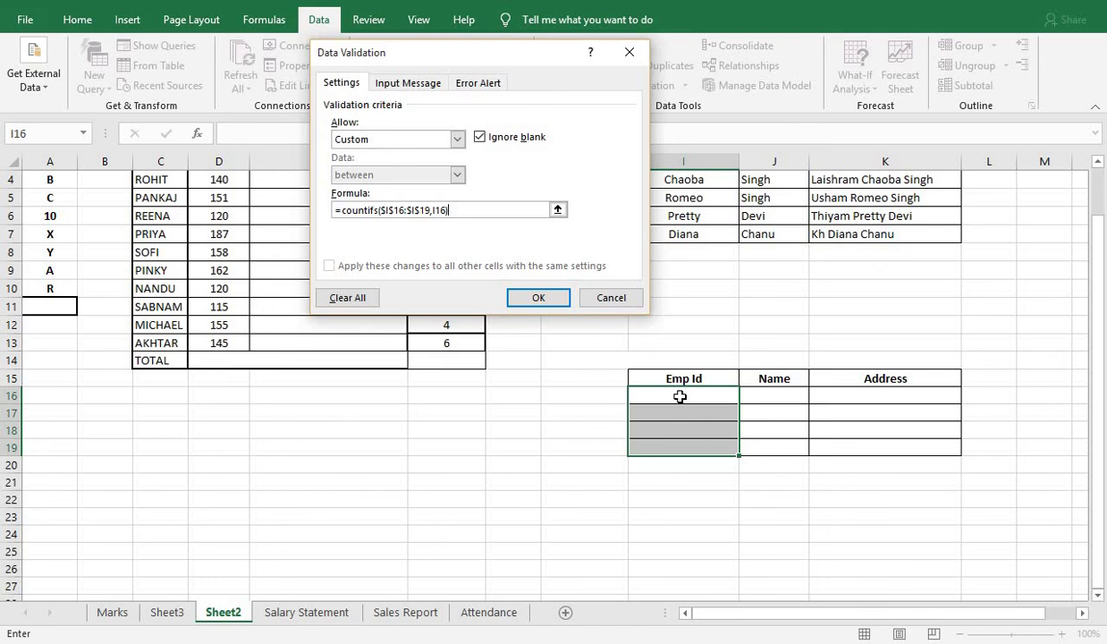
{"action": "type", "text": "=1"}
{"action": "left_click", "coordinate": [538, 298]}
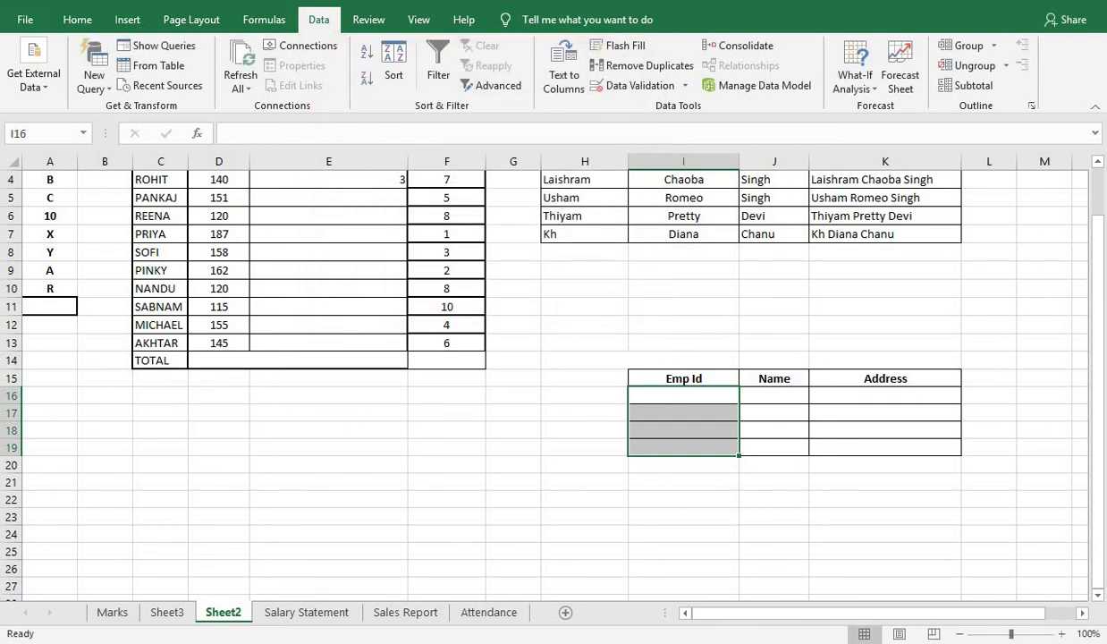
Step: Enter a three-digit employee ID in the first Emp Id cell, I16
{"action": "left_click", "coordinate": [693, 396]}
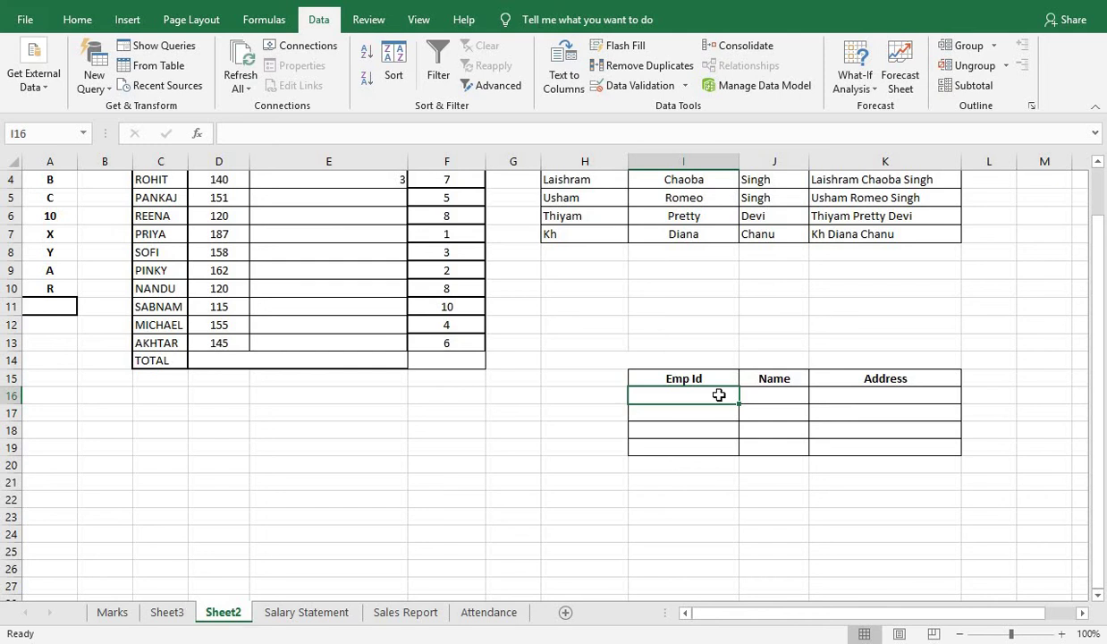
{"action": "type", "text": "212"}
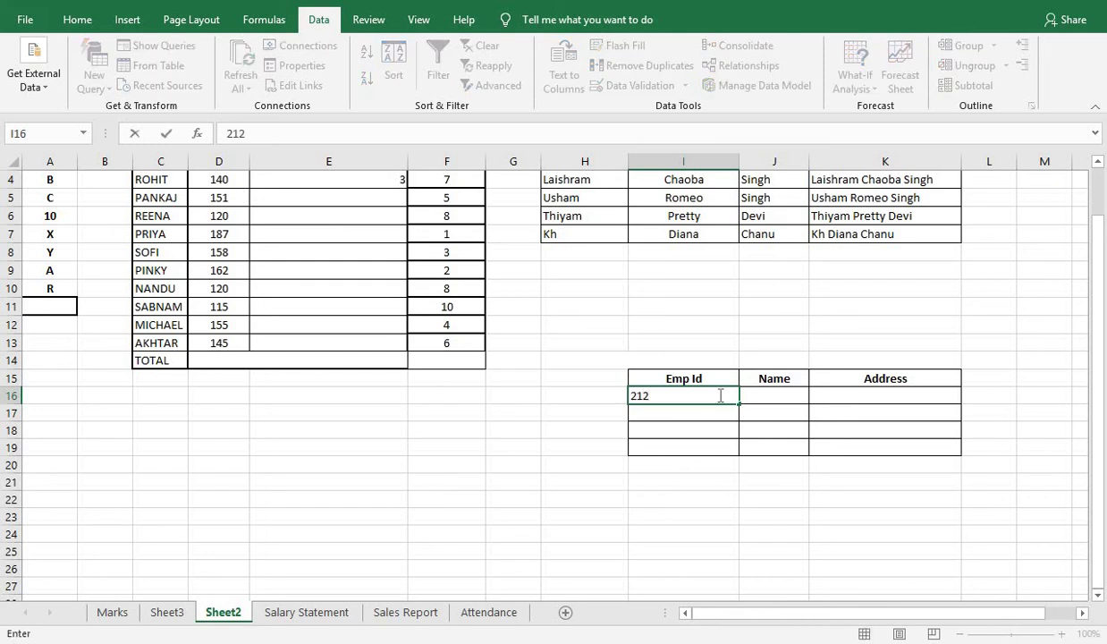
{"action": "key", "text": "Return"}
Step: Try to enter the same employee ID as I16 in cell I17, and cancel the duplicate entry
{"action": "type", "text": "212"}
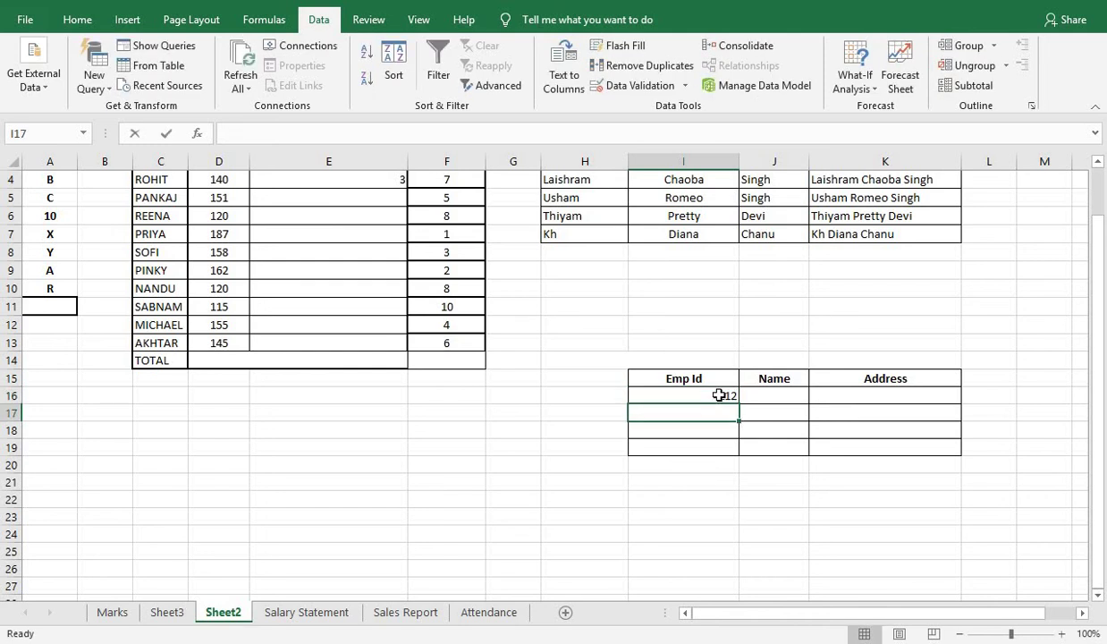
{"action": "key", "text": "Return"}
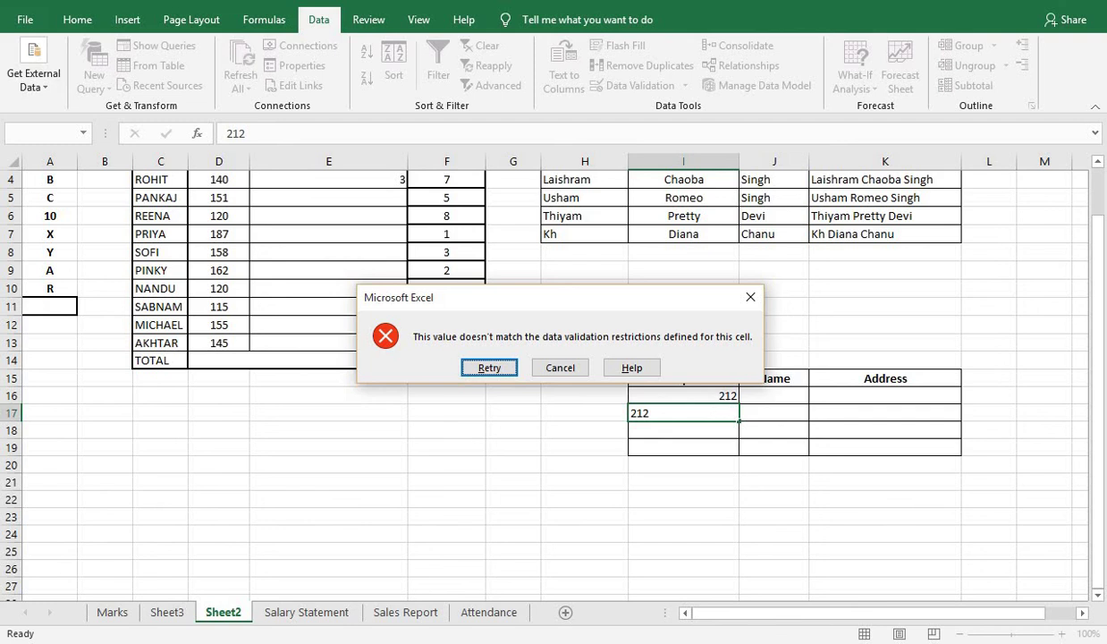
{"action": "left_click", "coordinate": [558, 368]}
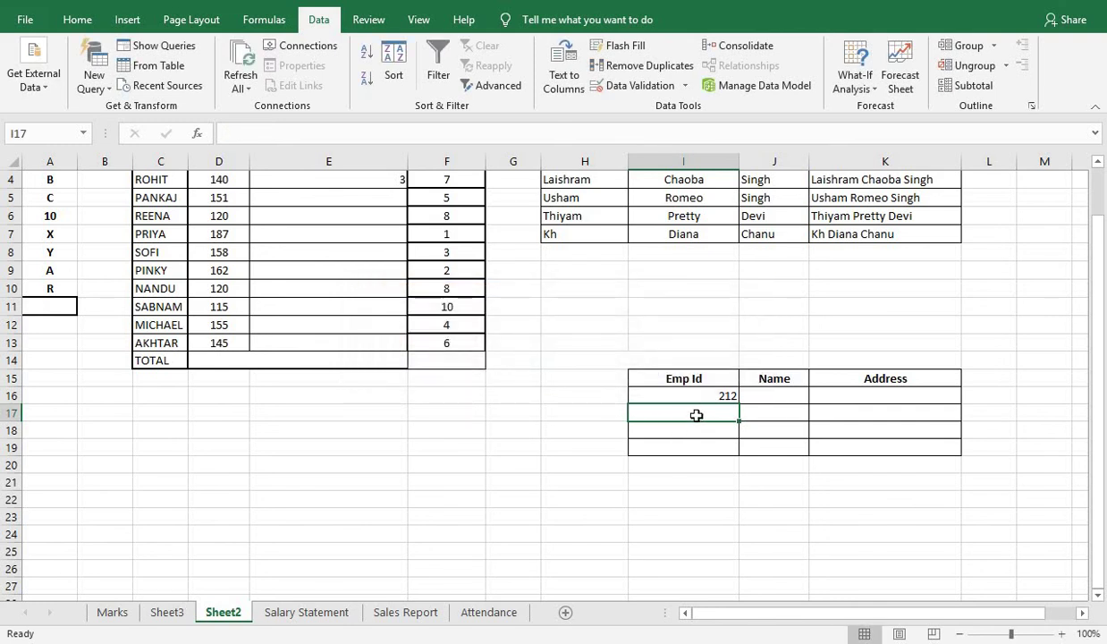
Step: Enter a different three-digit employee ID in cell I17, one that does not duplicate I16
{"action": "type", "text": "2"}
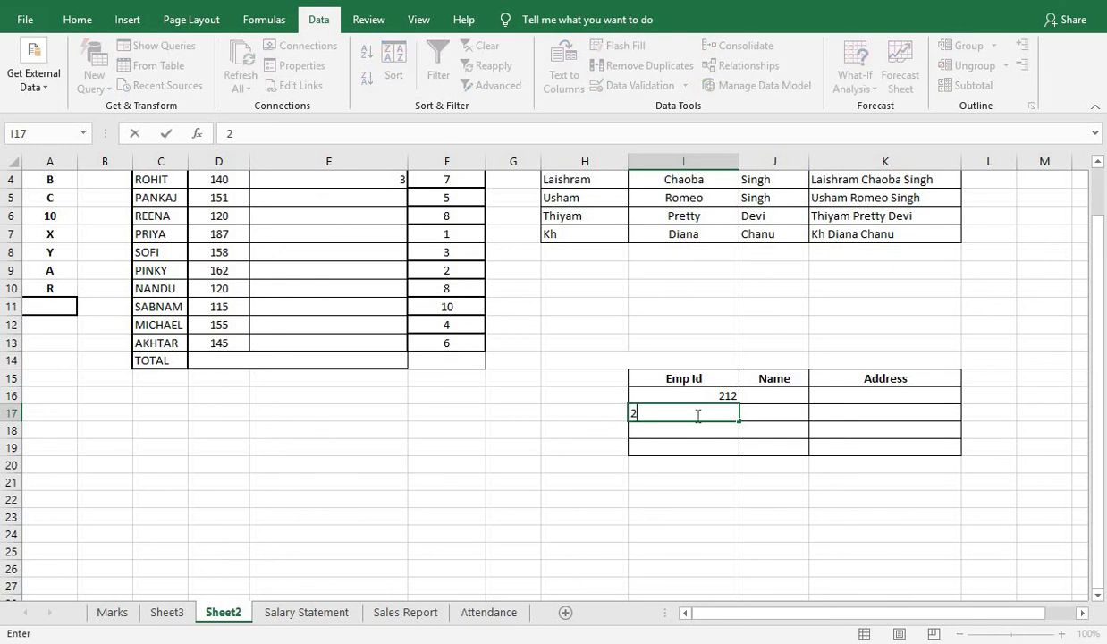
{"action": "type", "text": "11"}
{"action": "key", "text": "Return"}
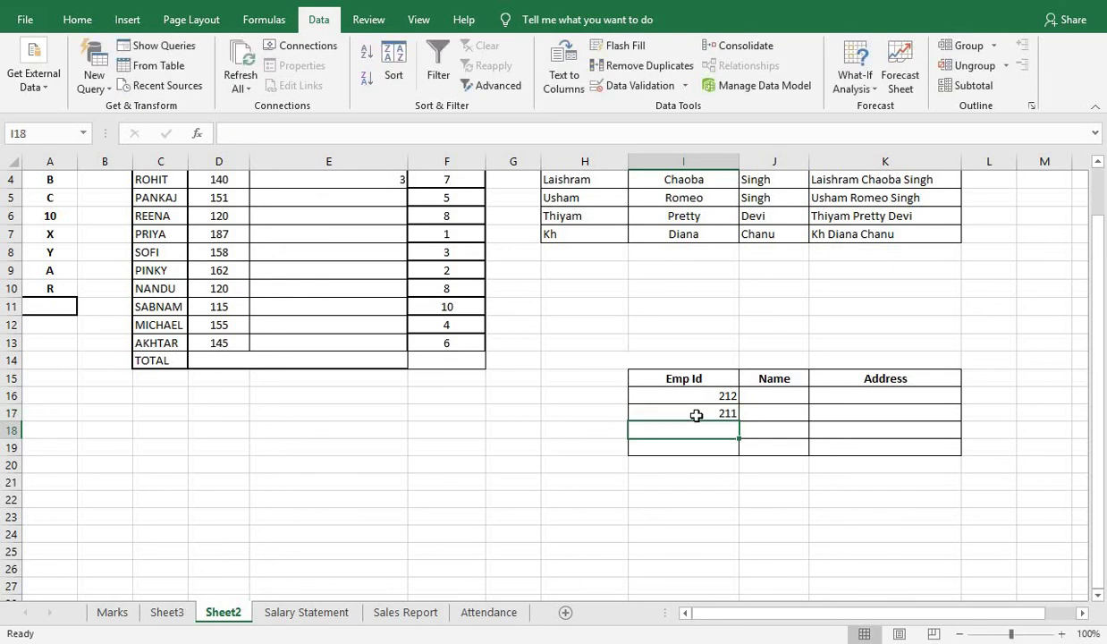